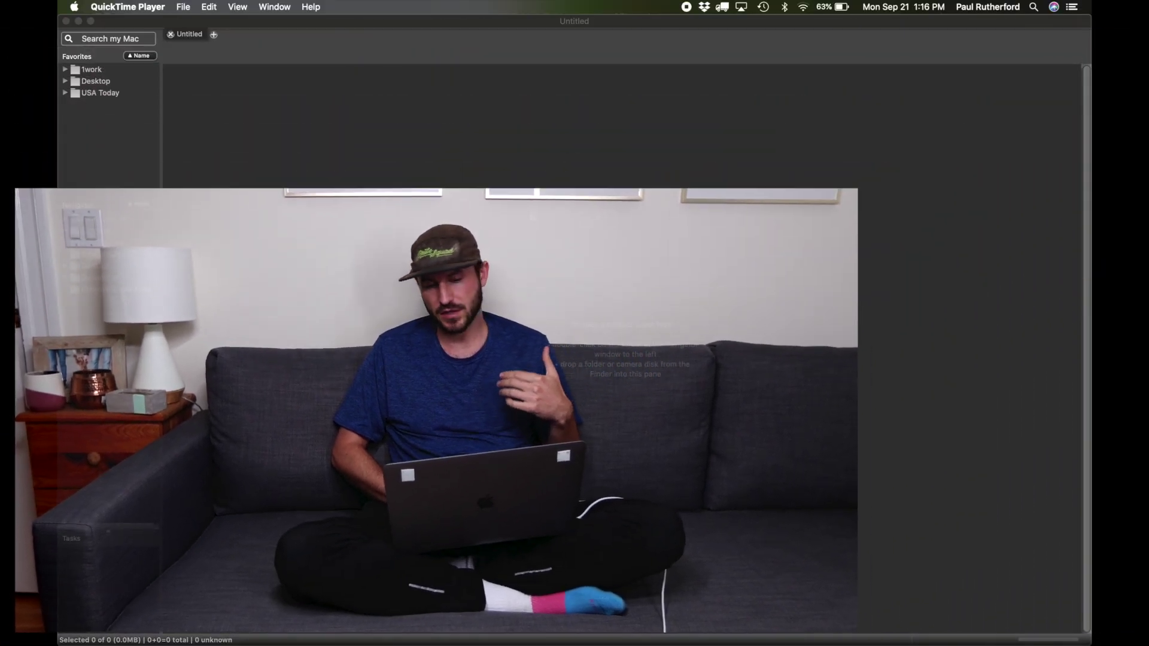
Browse to 1work > portraits > erin and open the raw folder's photos in Photo Mechanic
left_click(64, 71)
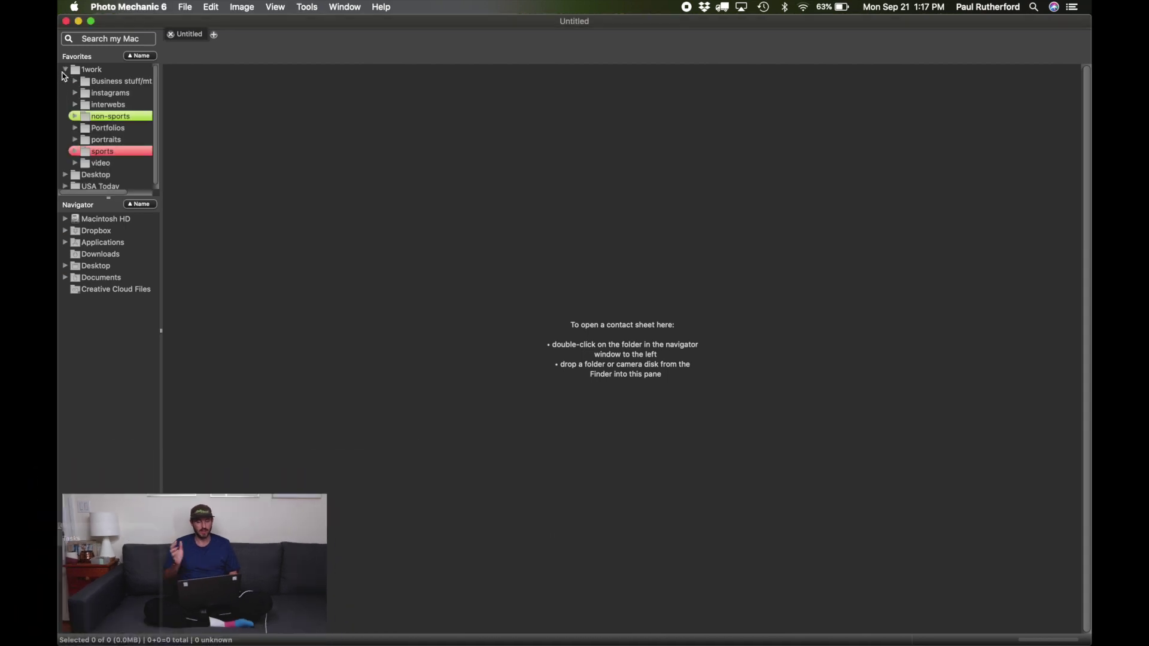
left_click(75, 139)
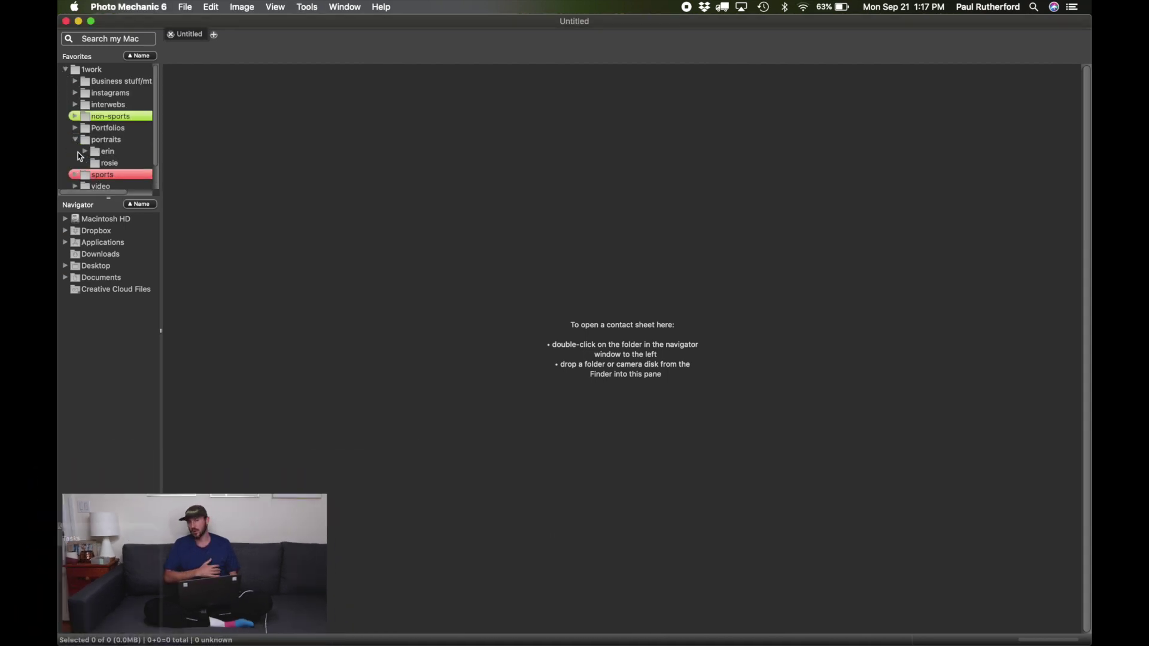
left_click(86, 152)
double_click(110, 174)
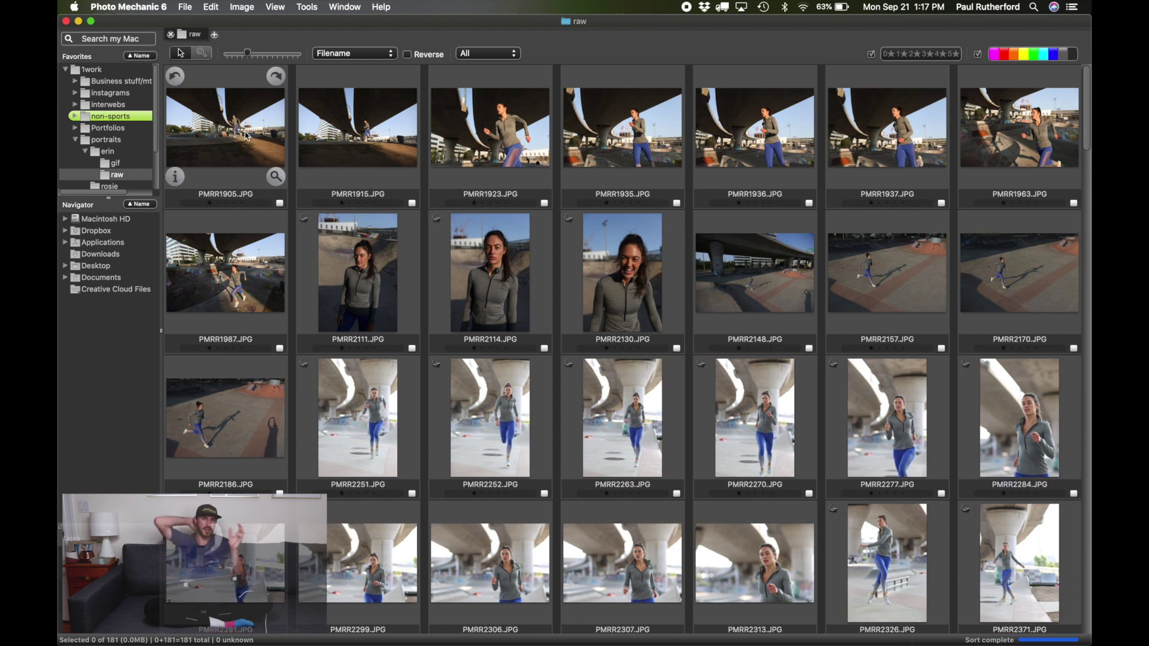
Send all 181 raw photos to Lightroom Classic for editing and add them to the catalog
left_click(248, 137)
key("super+a")
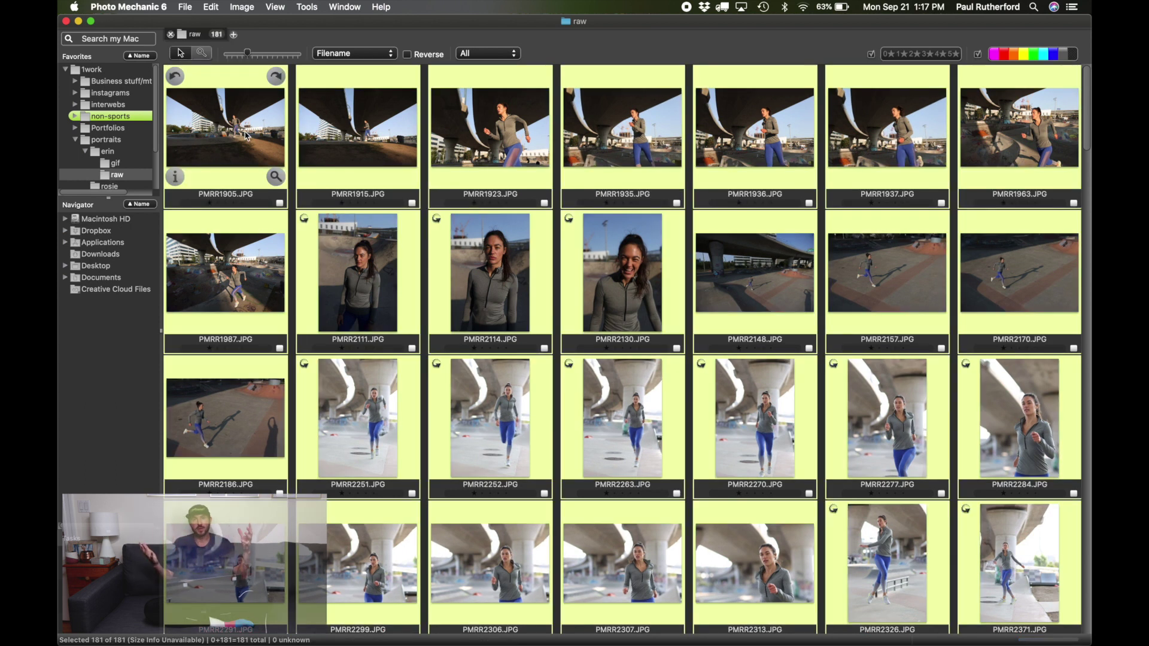
key("super+i")
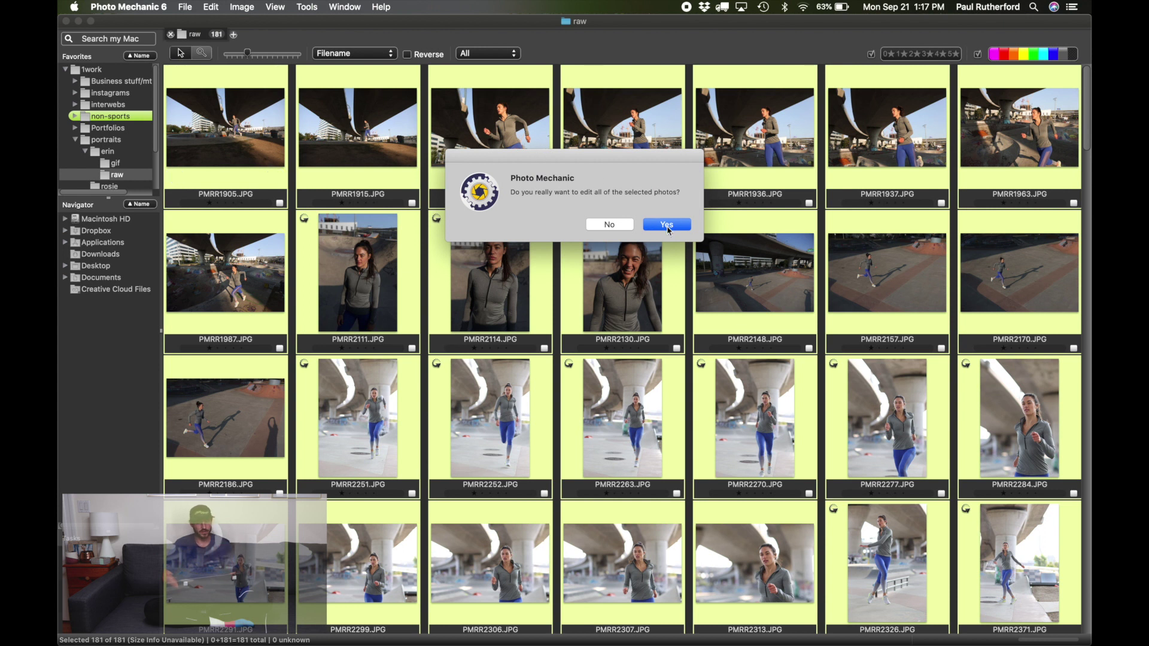
left_click(668, 226)
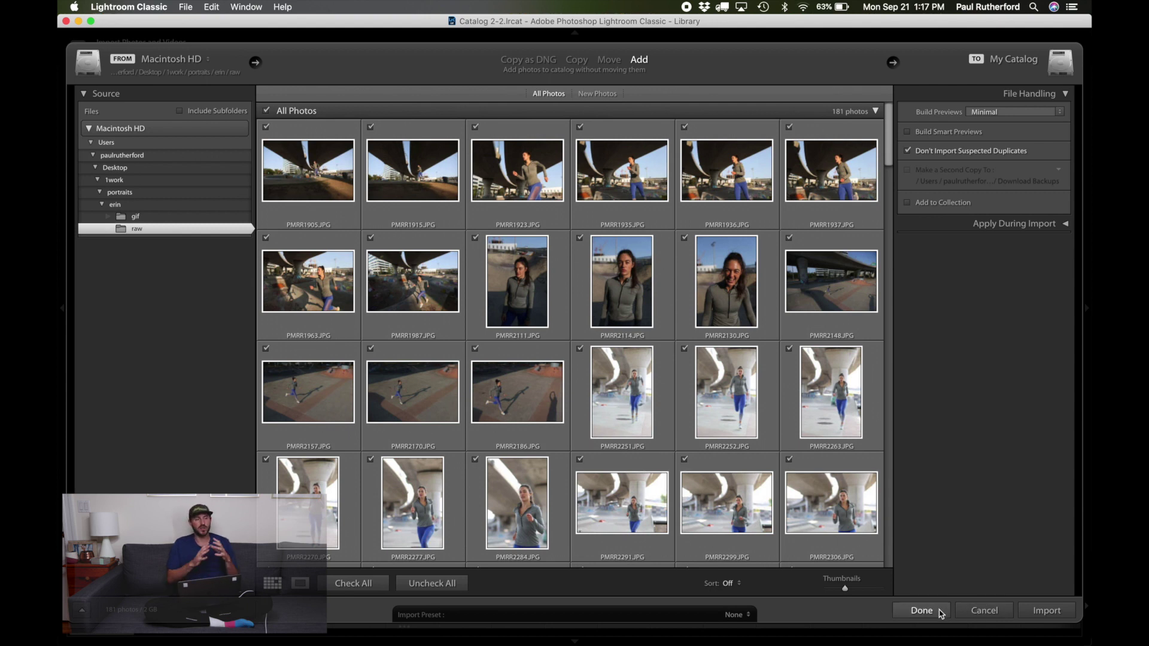
left_click(922, 611)
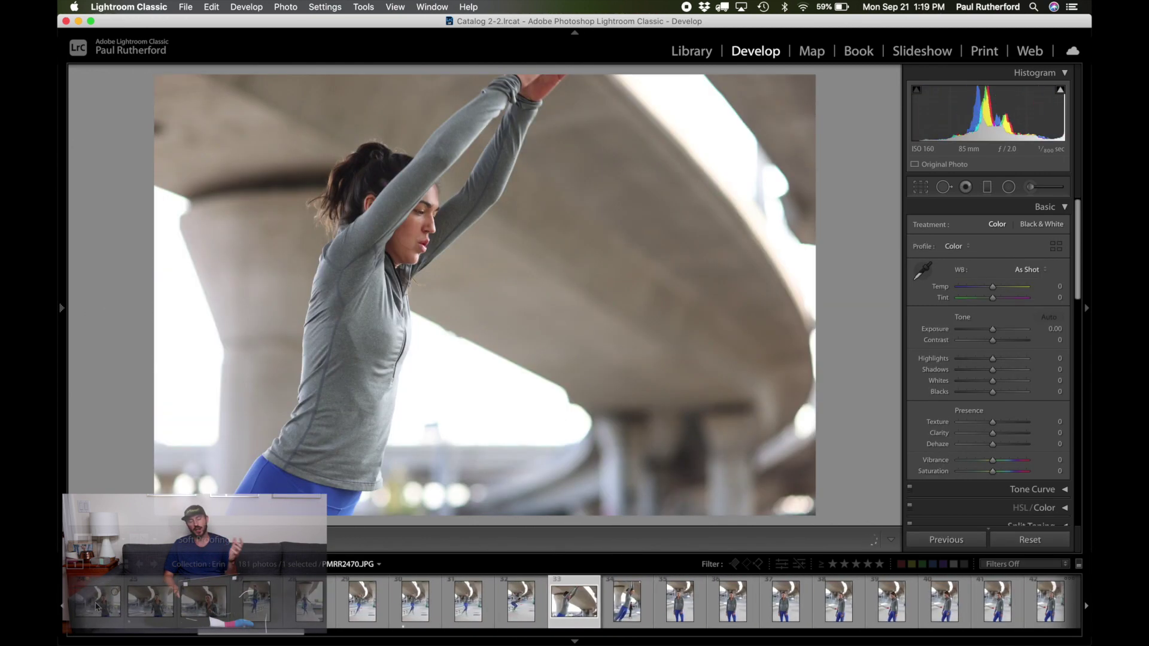
Give the current filmstrip photos a one-star rating each
key("1")
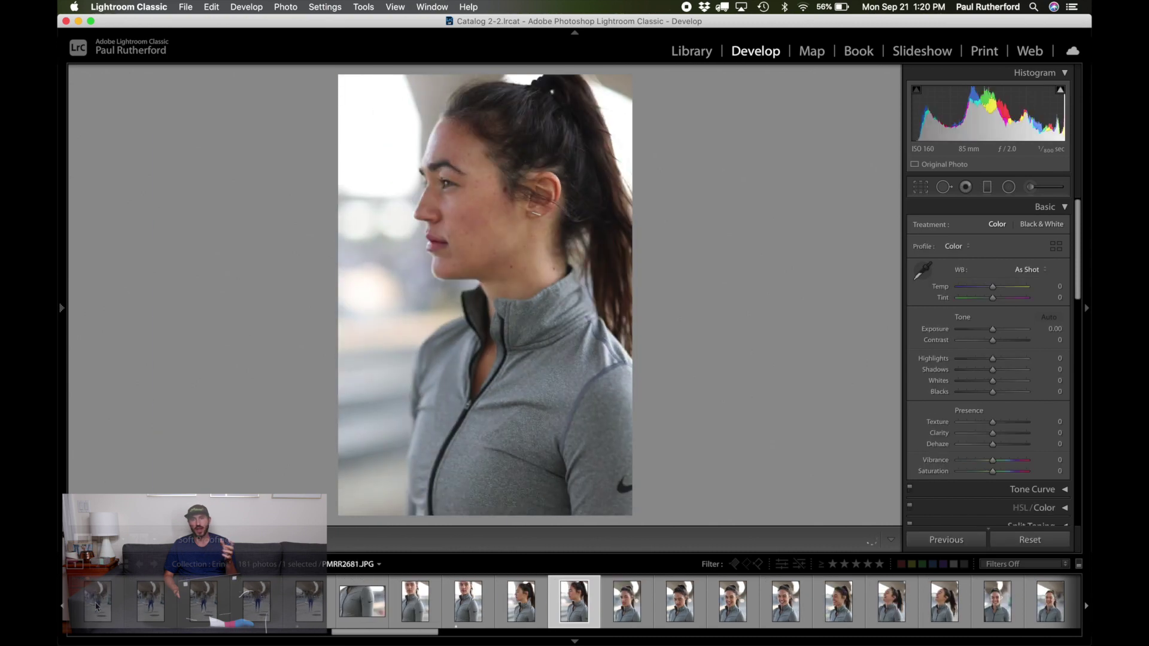
key("1")
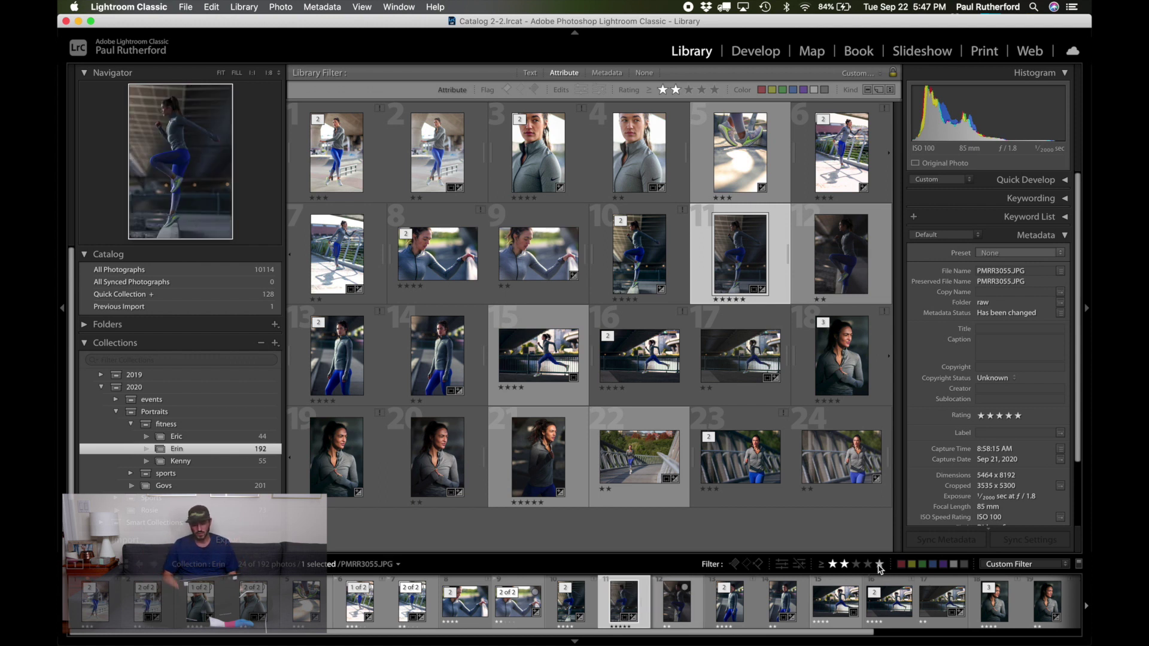
Filter to five-star photos, open PMRR3055.JPG in Develop, and compare Before/After
left_click(880, 566)
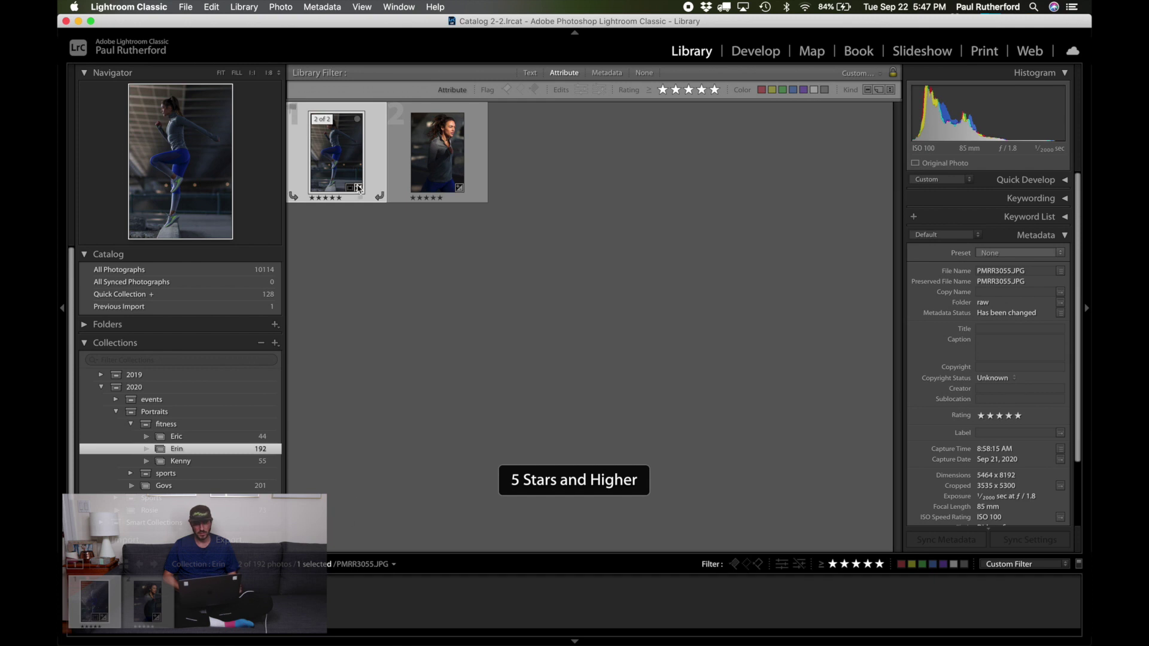
key("d")
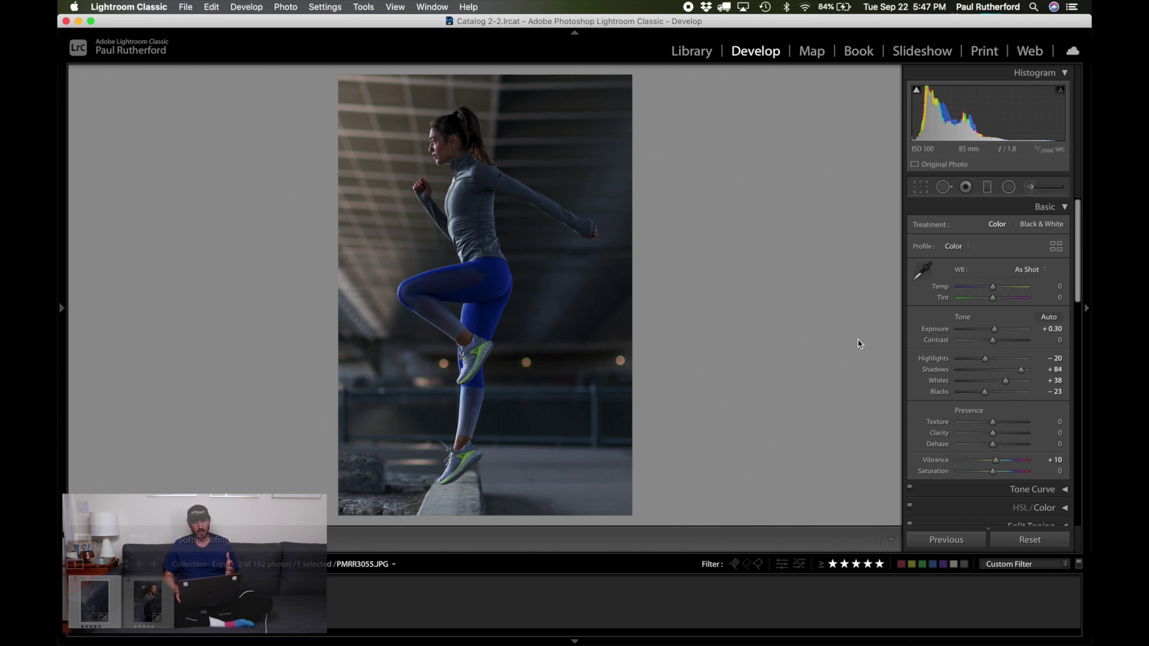
key("backslash")
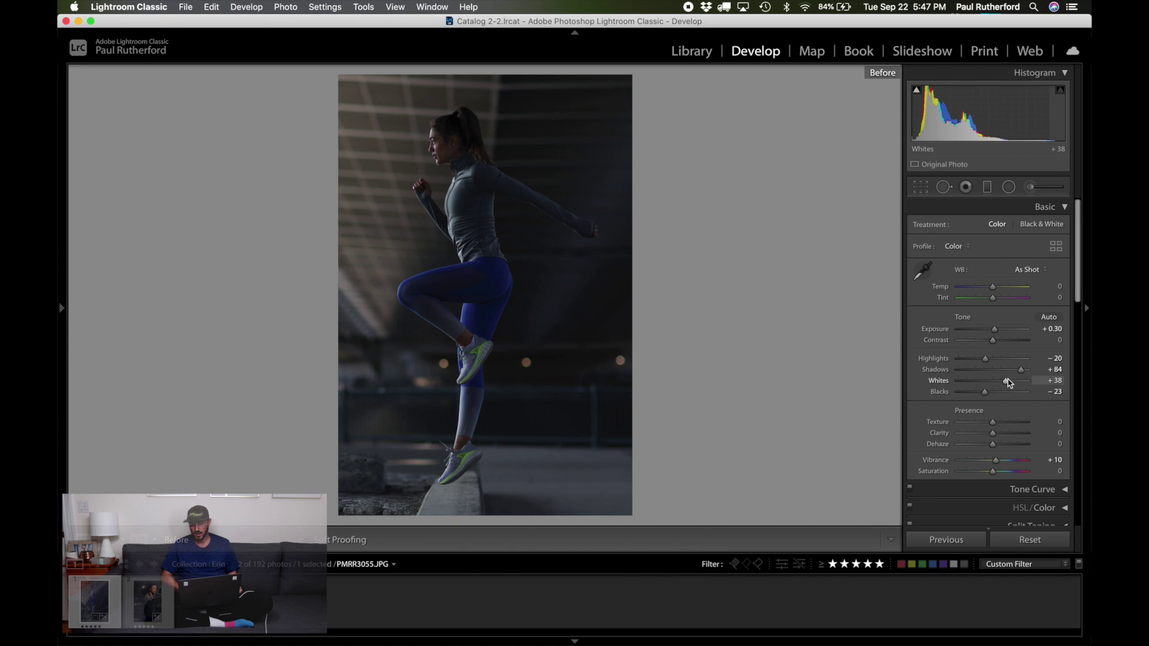
key("backslash")
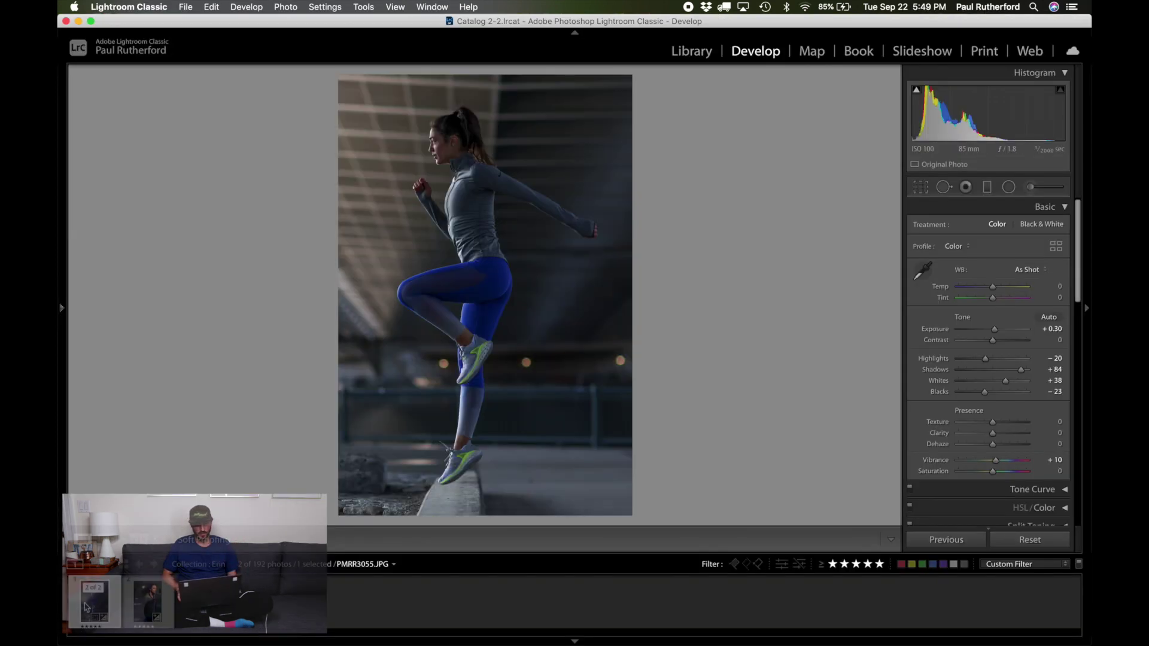
Open an edited copy in Photoshop and run the sports > Set Up action
key("super+e")
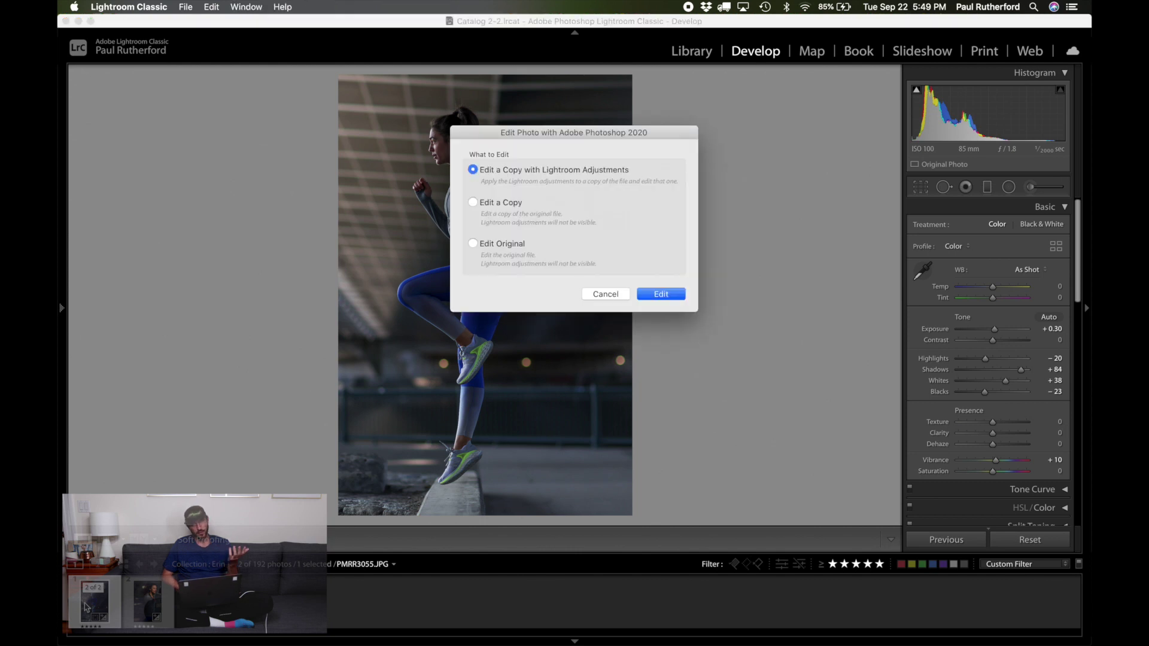
key("Return")
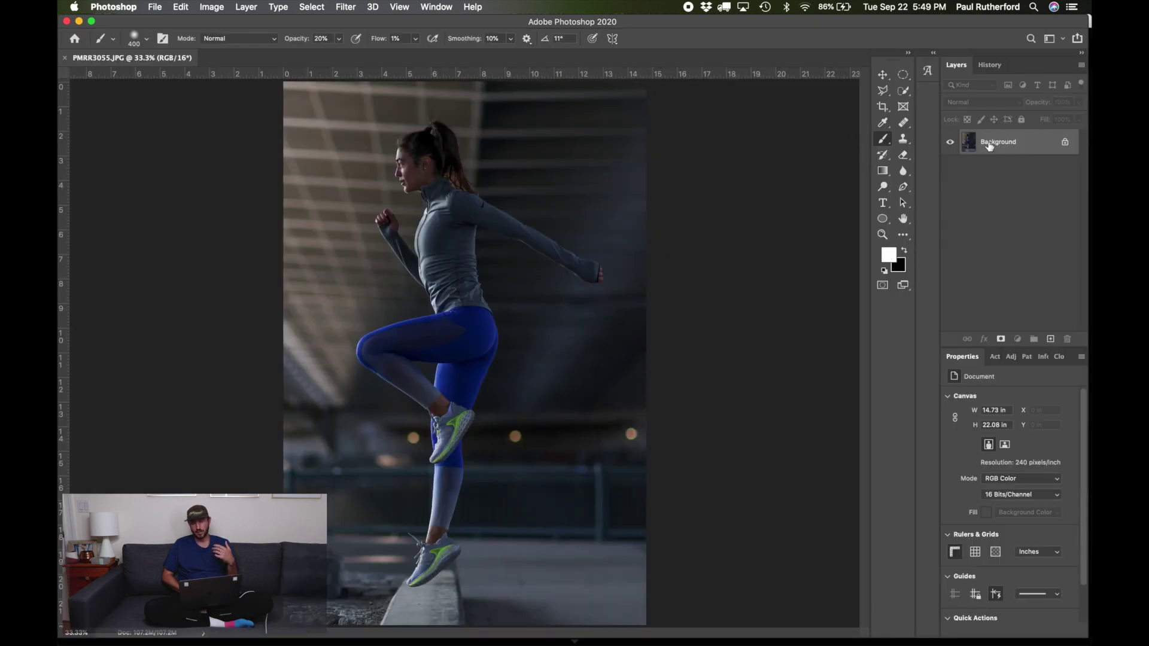
left_click(995, 357)
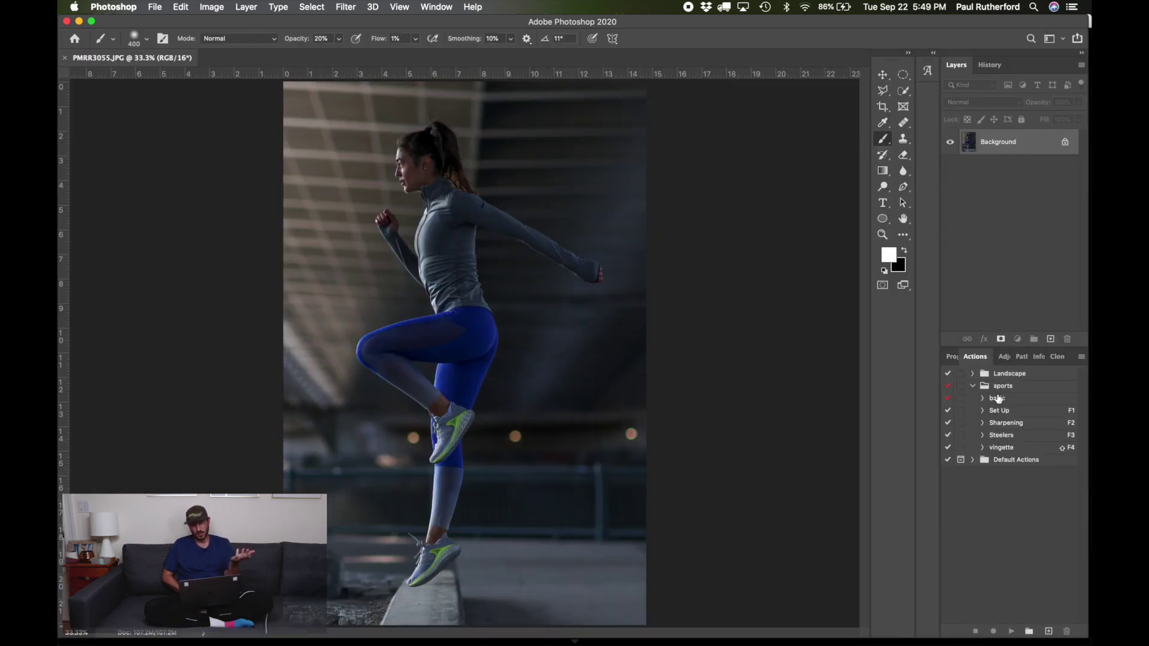
left_click(1015, 415)
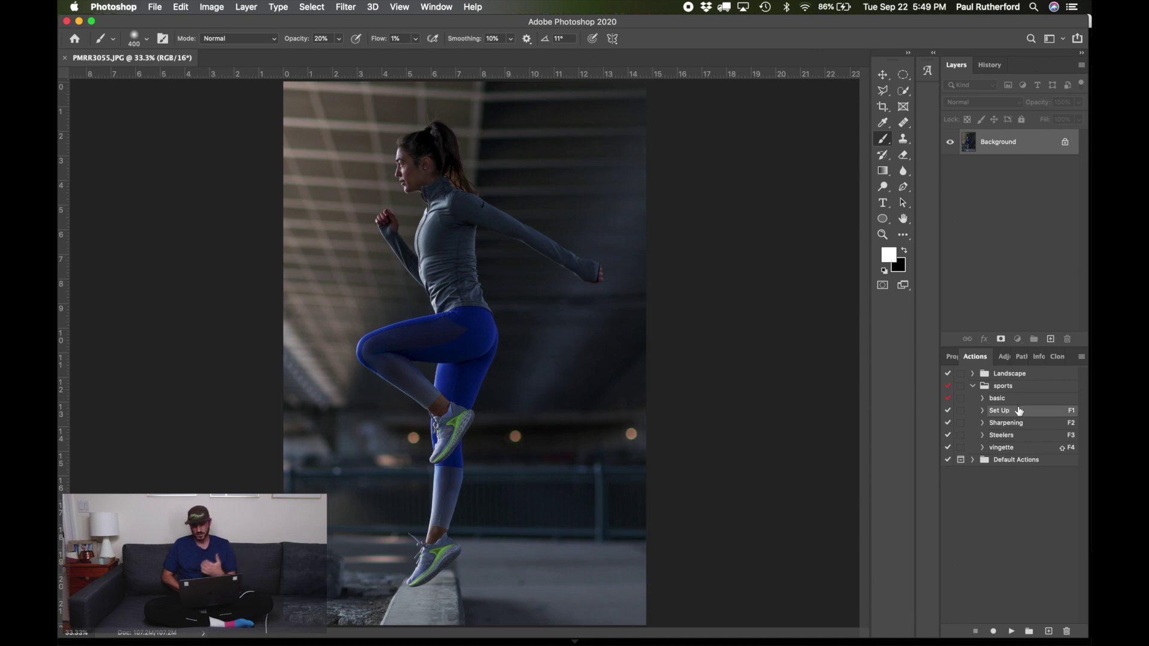
key("F1")
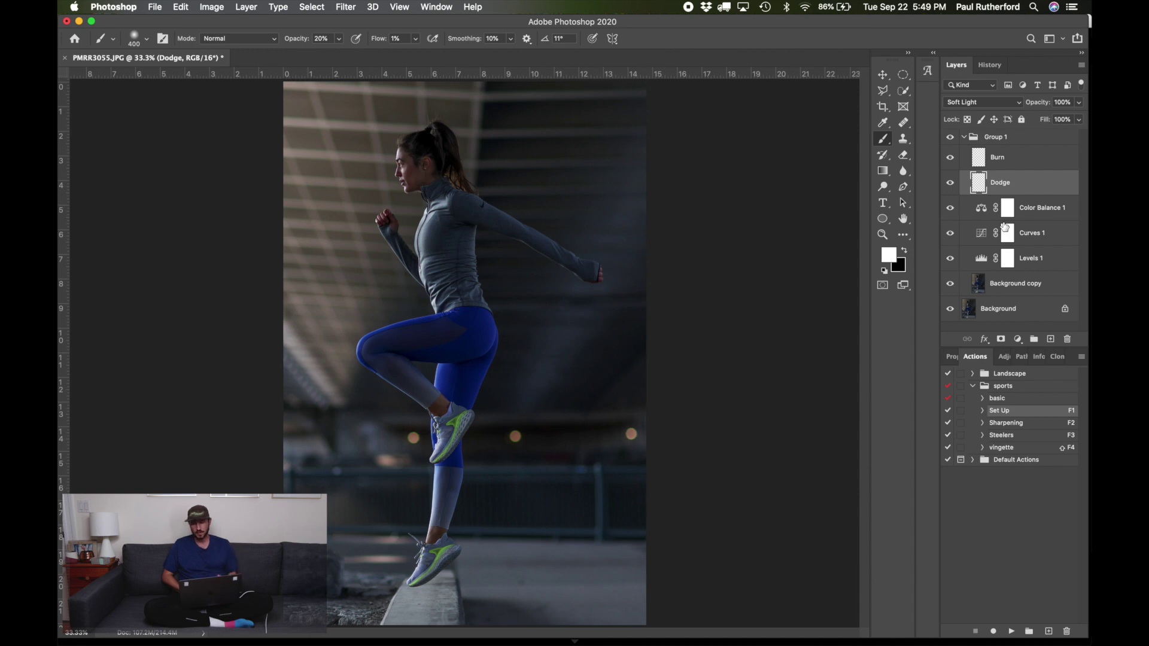
Review the new Background copy, Levels, Curves, Color Balance and Dodge layers, with white as foreground colour
left_click(1011, 289)
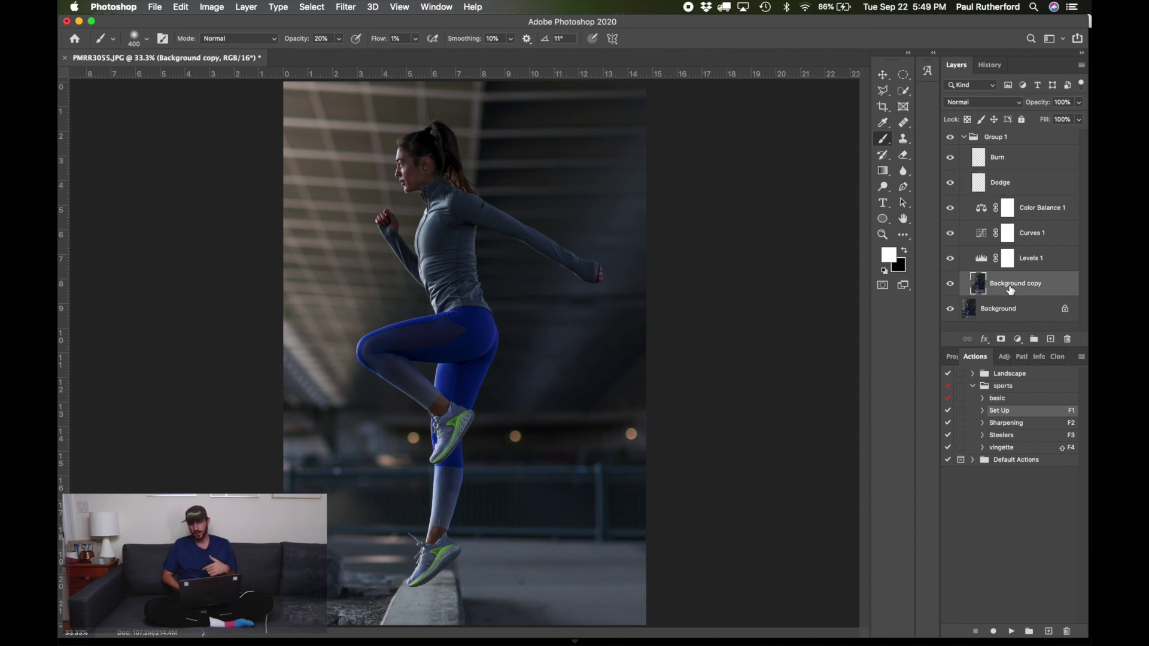
left_click(982, 259)
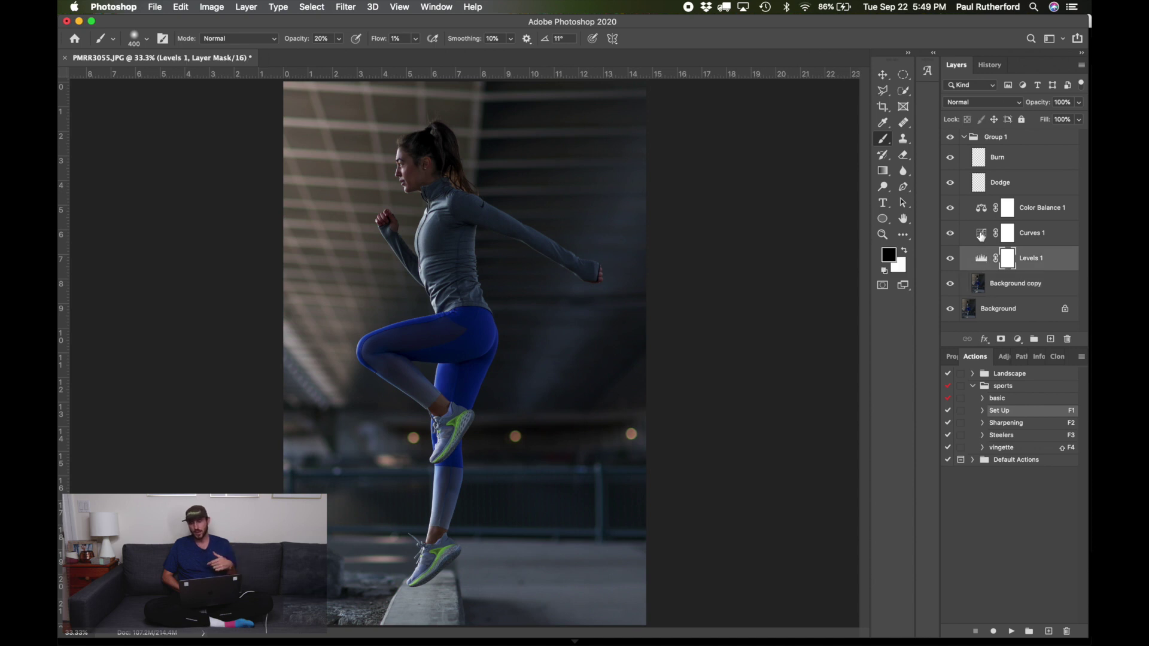
left_click(982, 236)
left_click(981, 211)
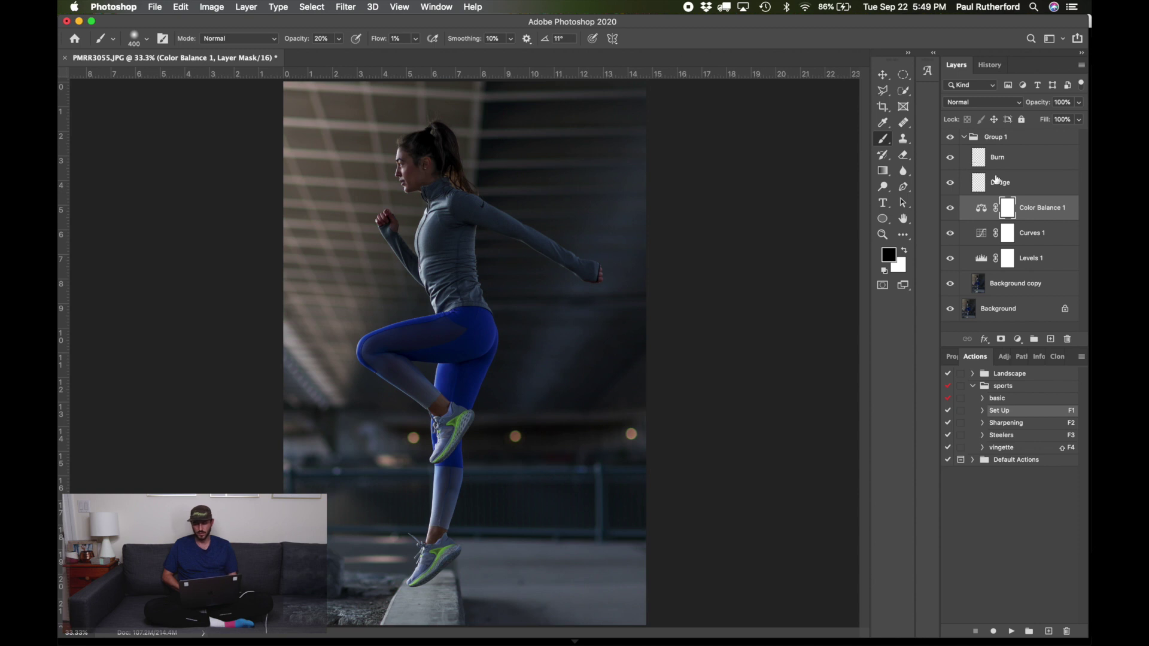
left_click(1004, 187)
key("x")
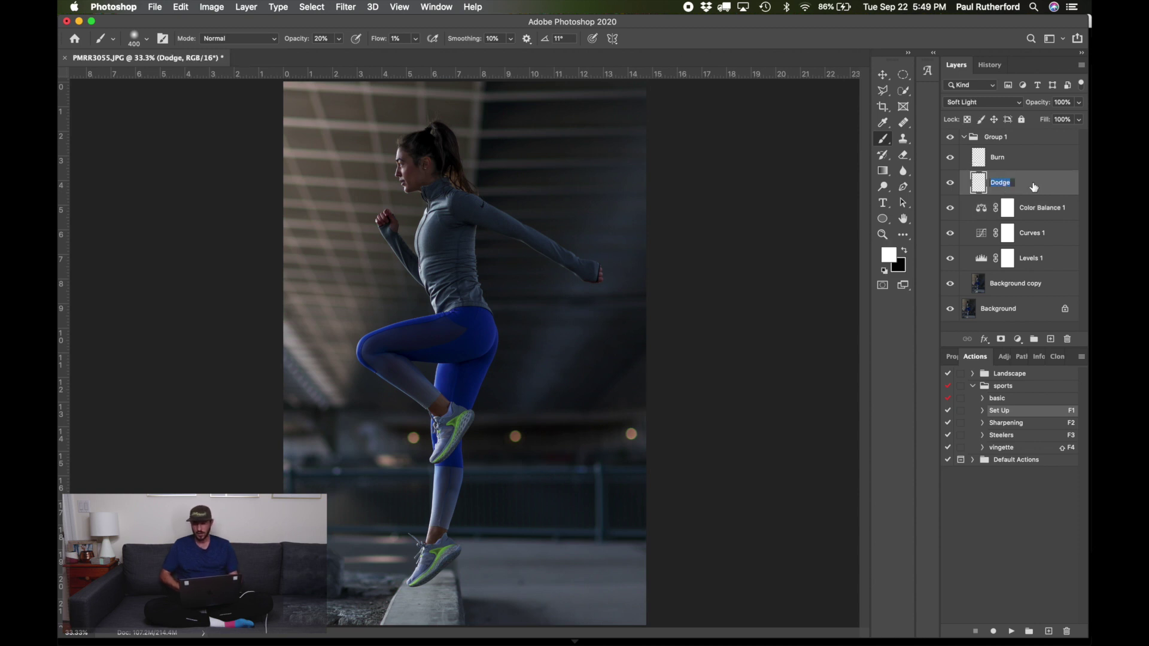
Rename the Dodge layer to 'Lighten' and Burn to 'Darken', then collapse Group 1
double_click(994, 183)
type("Lighten")
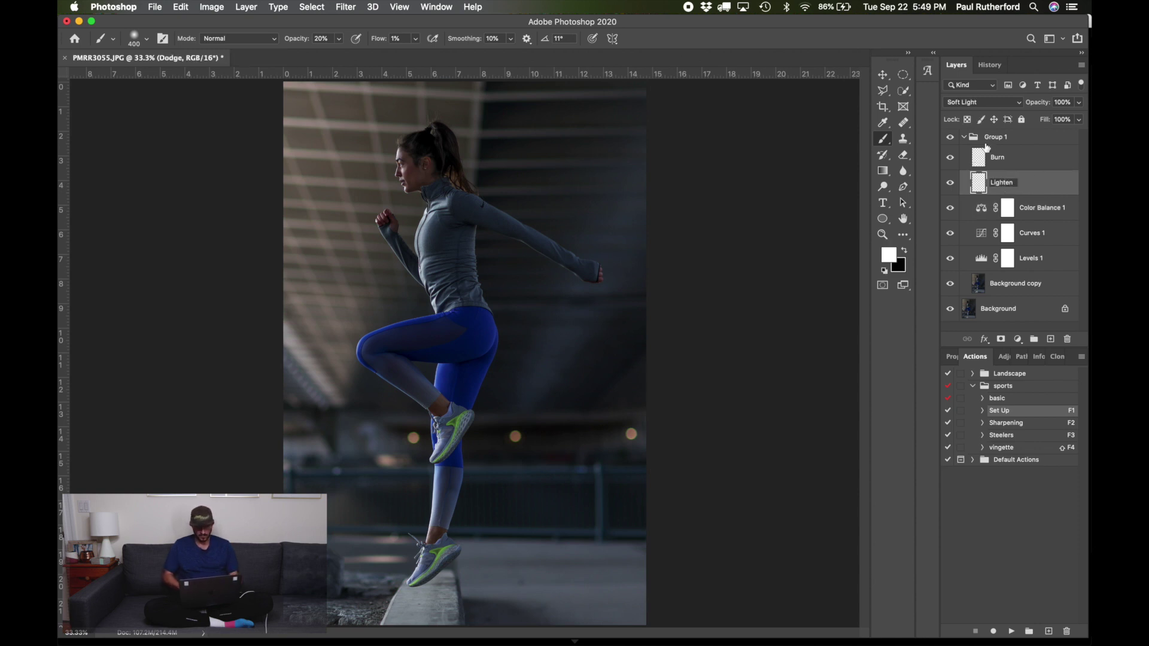
key("Return")
double_click(998, 157)
type("Darke")
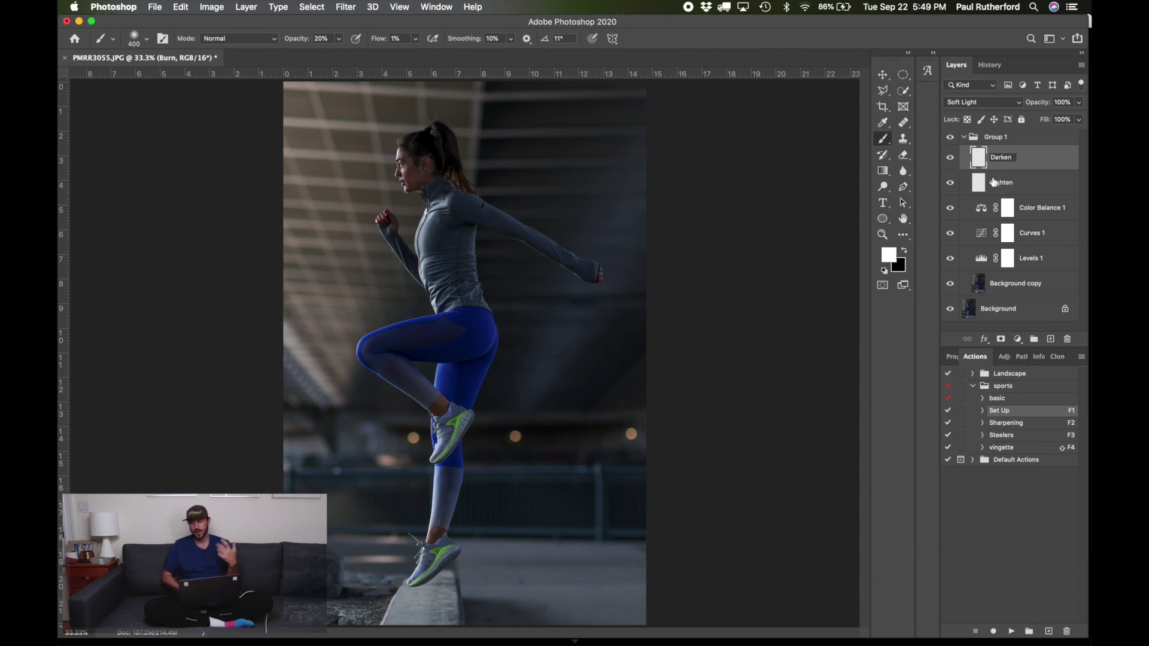
type("n")
key("Return")
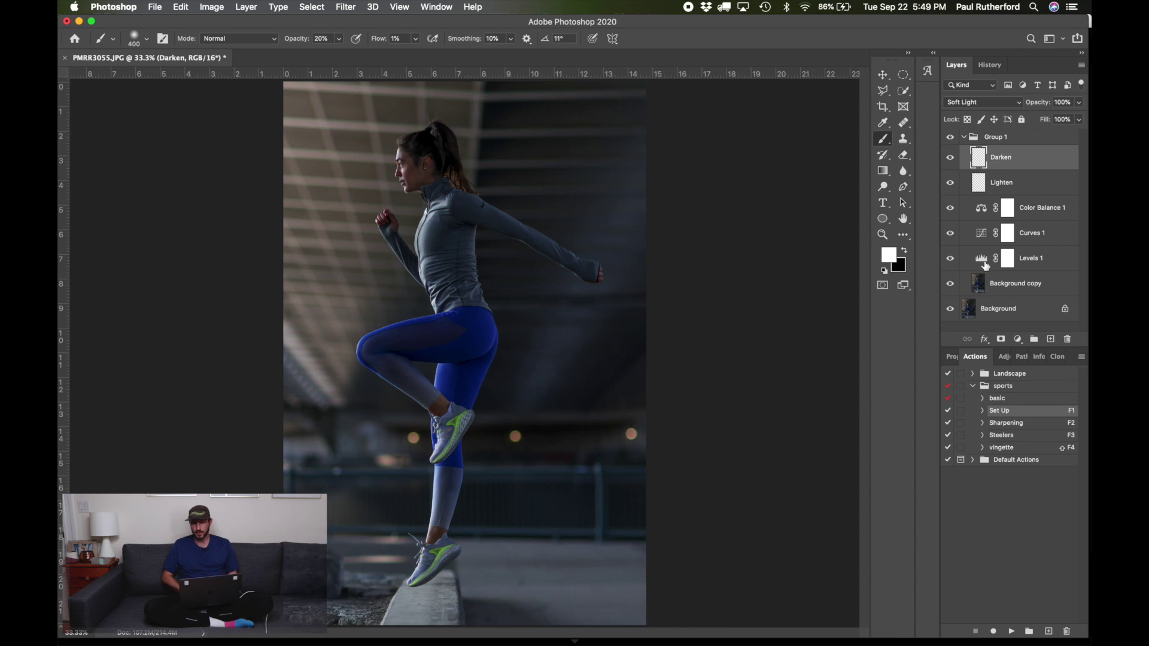
left_click(982, 263)
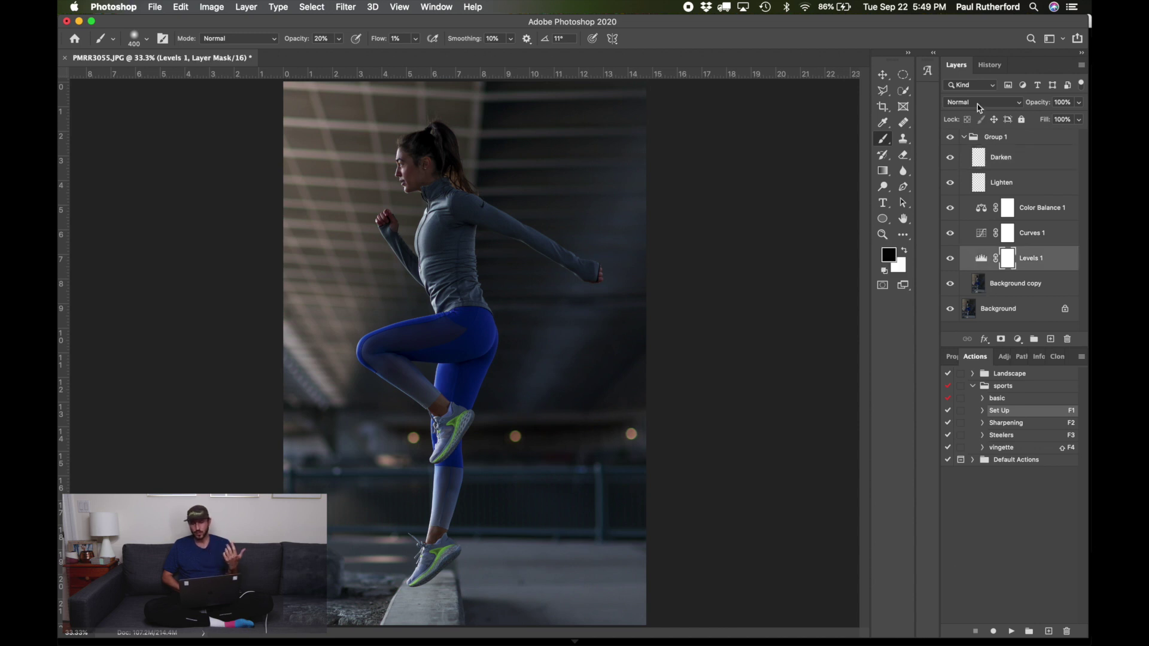
left_click(964, 138)
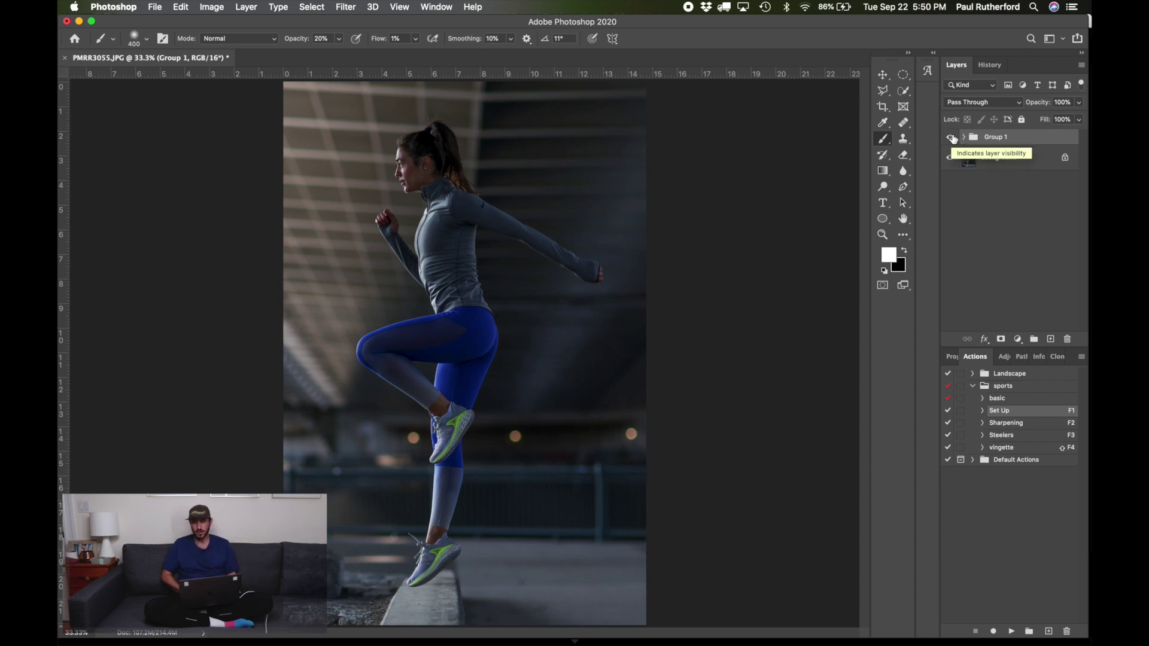
Set the Levels 1 input levels to 6, 1.18 and 206
left_click(964, 137)
left_click(981, 261)
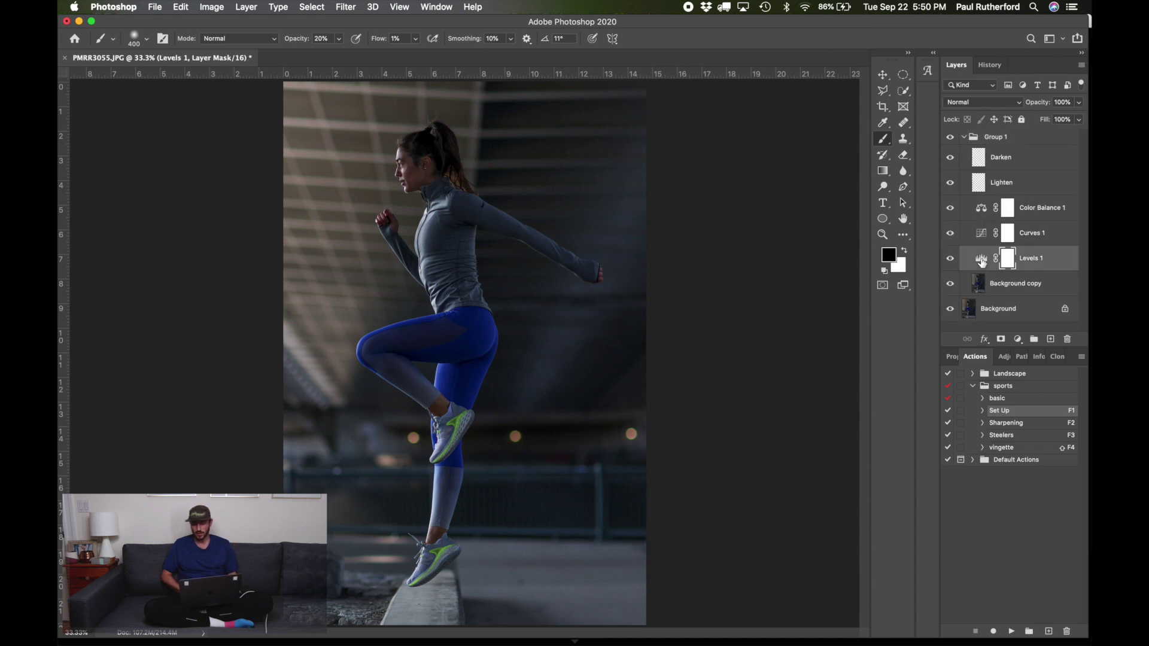
double_click(982, 262)
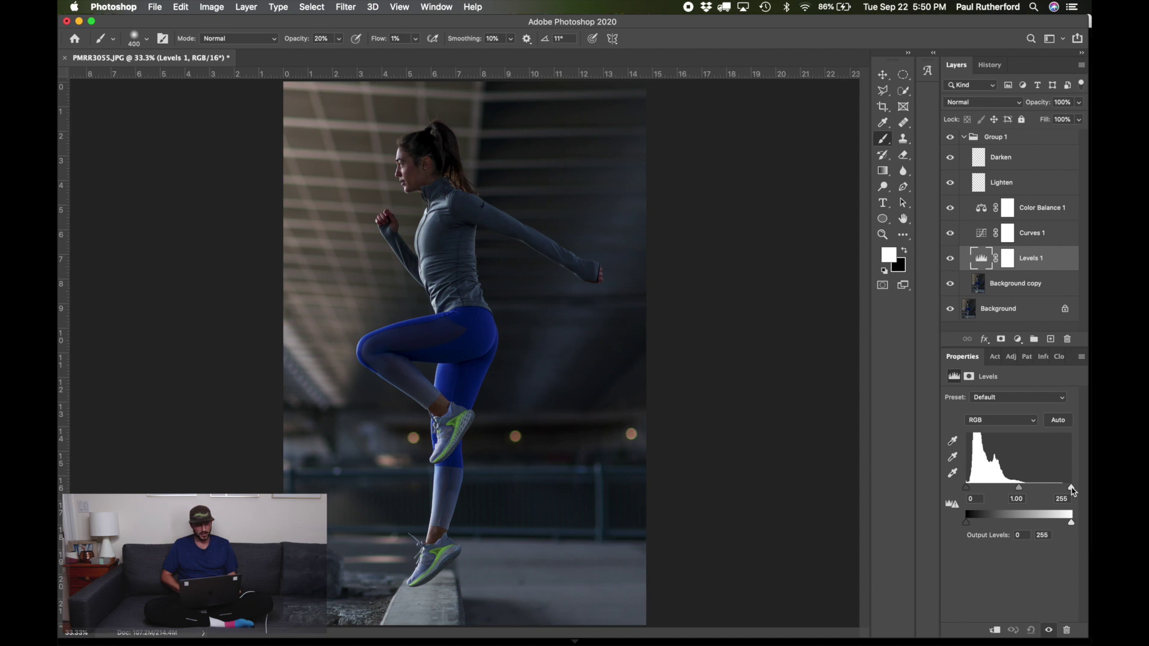
mouse_move(1071, 488)
left_mouse_down()
mouse_move(1016, 488)
mouse_move(1049, 489)
left_mouse_up()
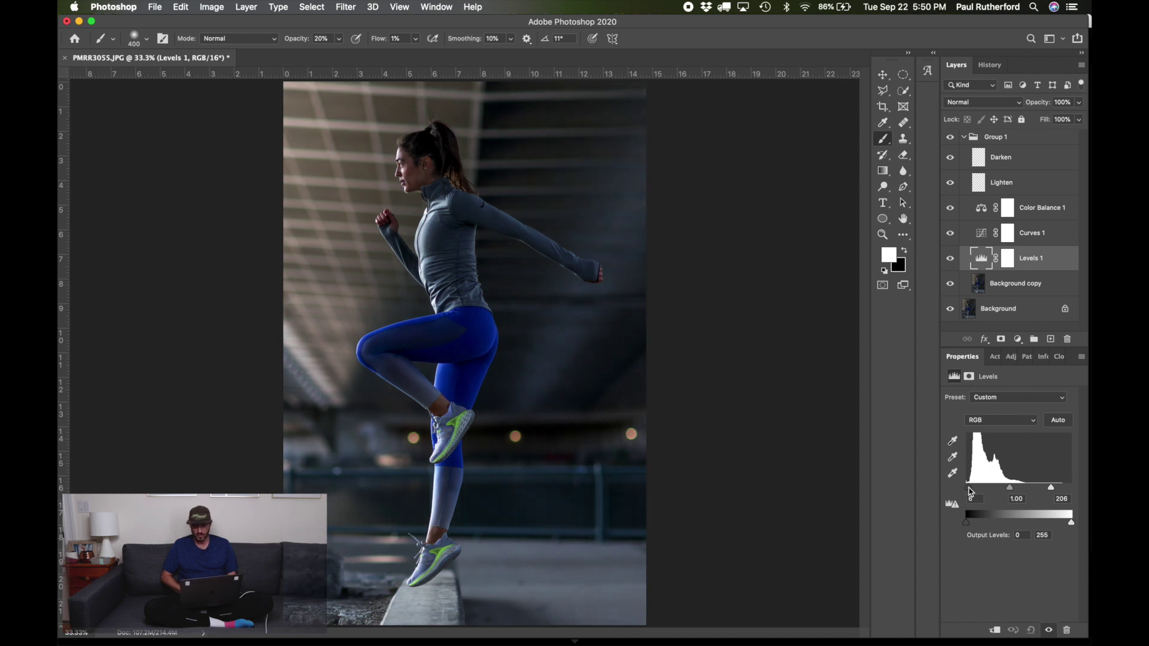
left_click_drag(970, 492, 974, 492)
left_click_drag(1013, 492, 1007, 493)
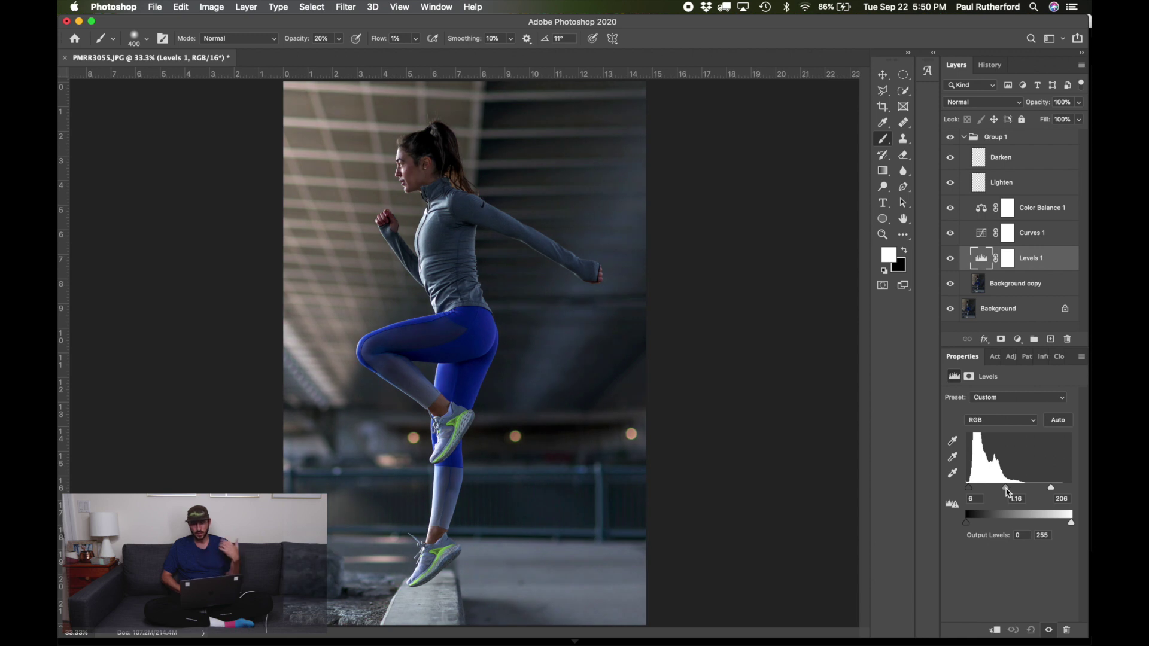
Shape Curves 1 with points at 37/31 and 110/107 to lift the shadows
left_click(982, 233)
key("x")
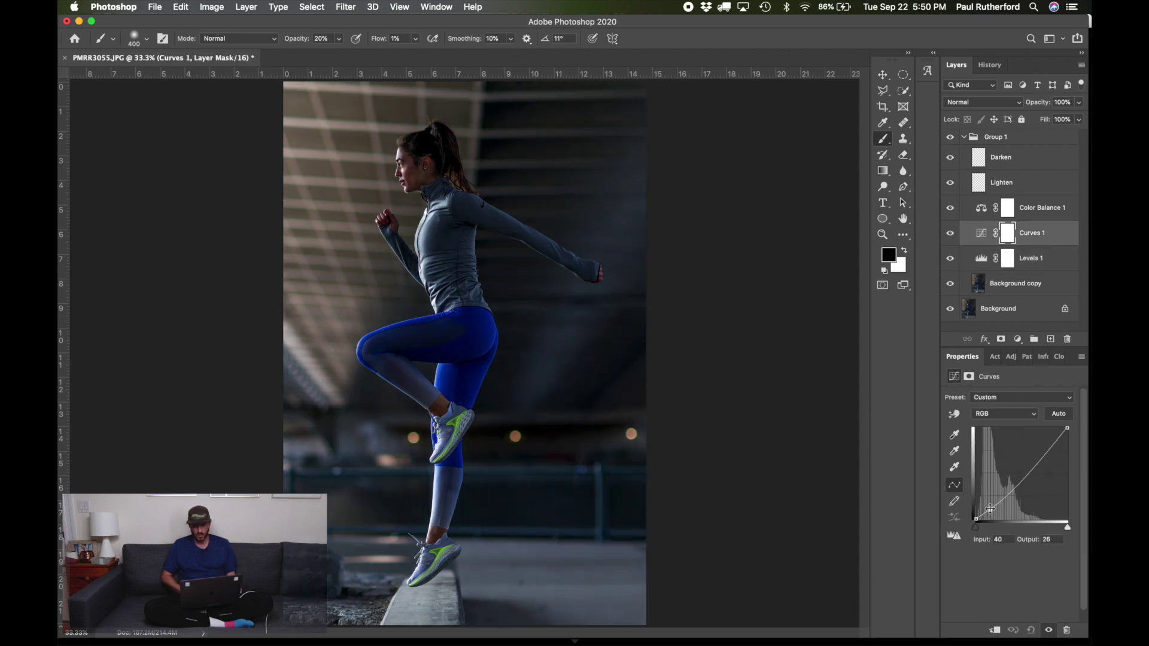
left_click_drag(991, 508, 989, 507)
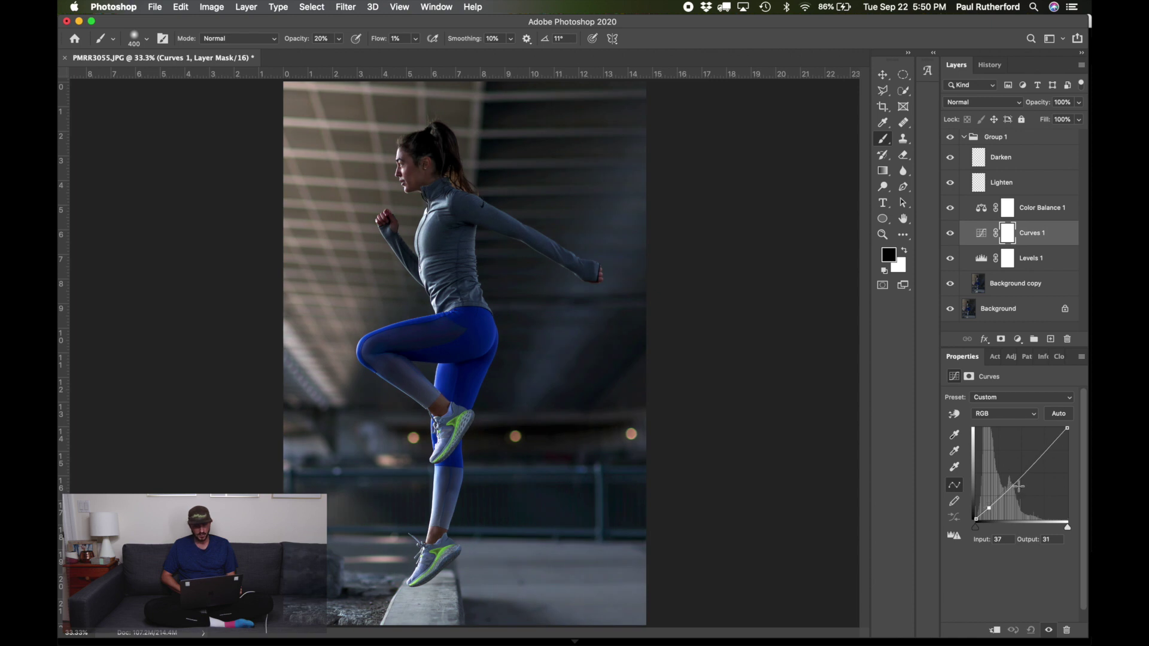
left_click(1016, 480)
left_click_drag(1016, 481, 1015, 480)
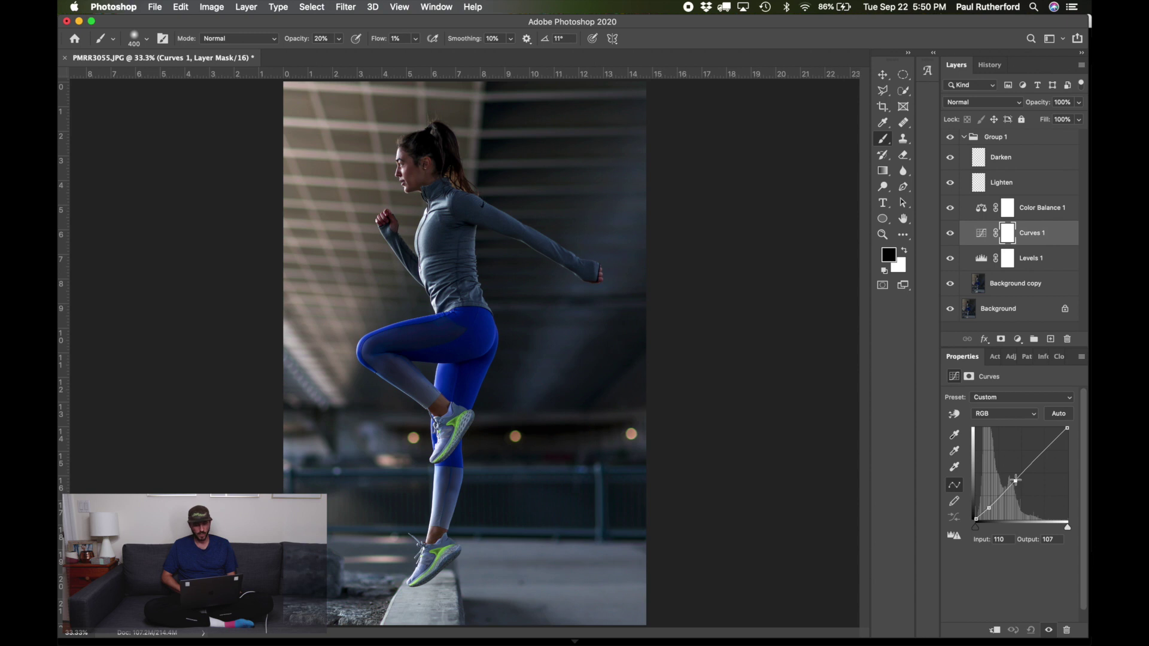
Toggle Curves 1 and Levels 1 visibility to compare their effects, leaving both on
left_click(951, 234)
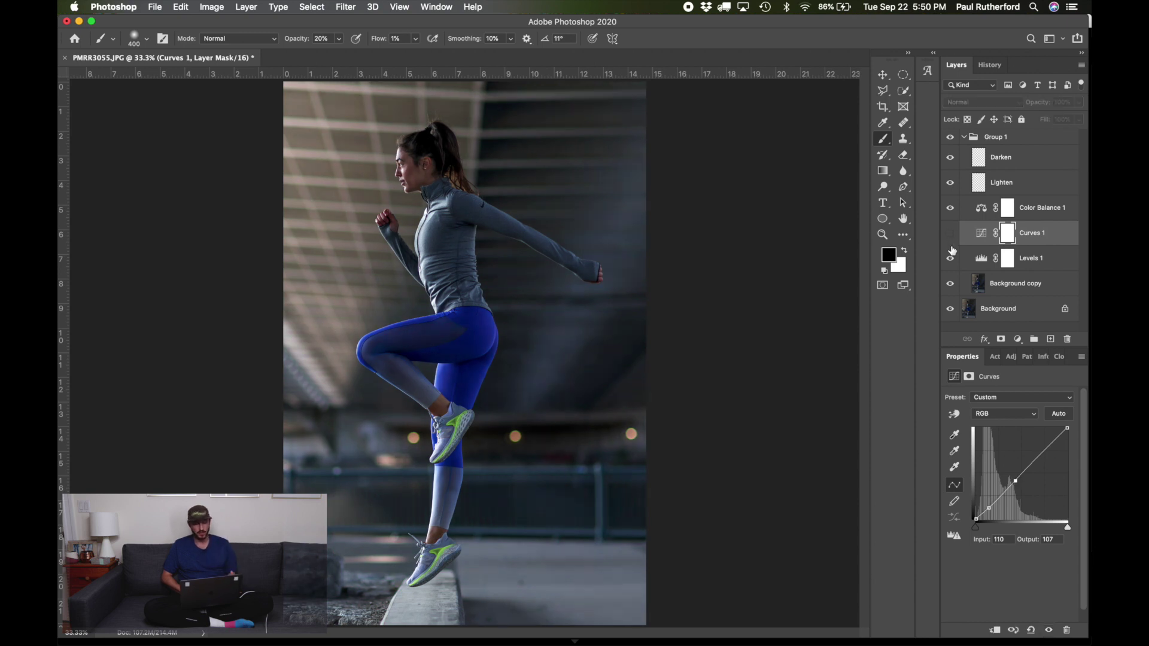
left_click(950, 258)
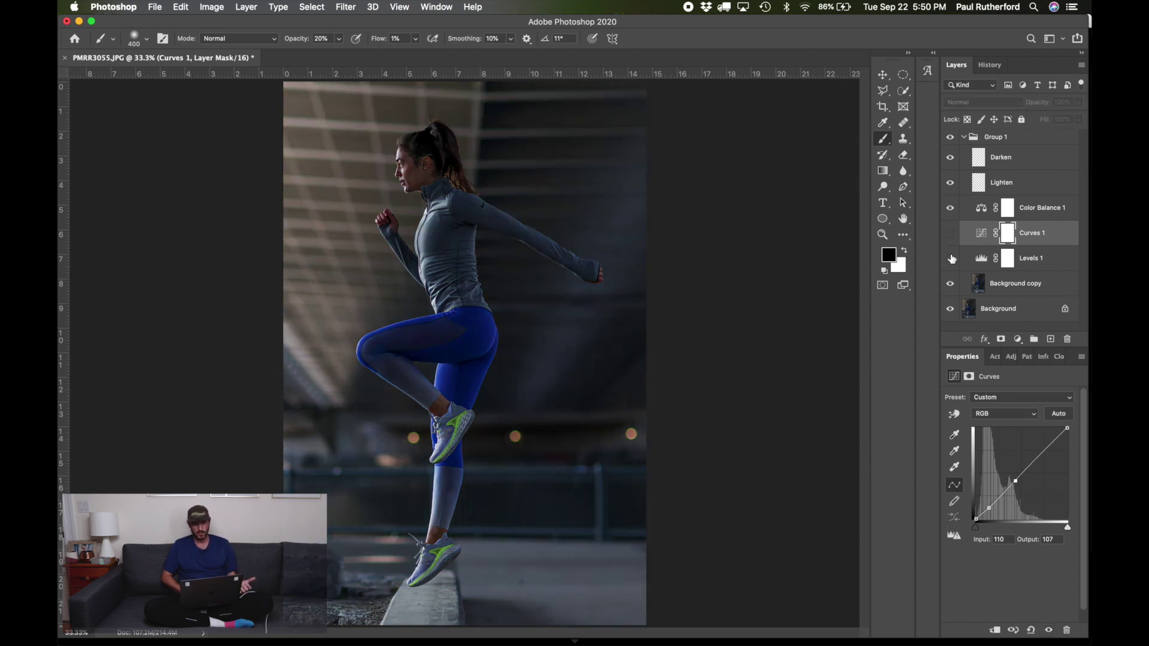
left_click(950, 258)
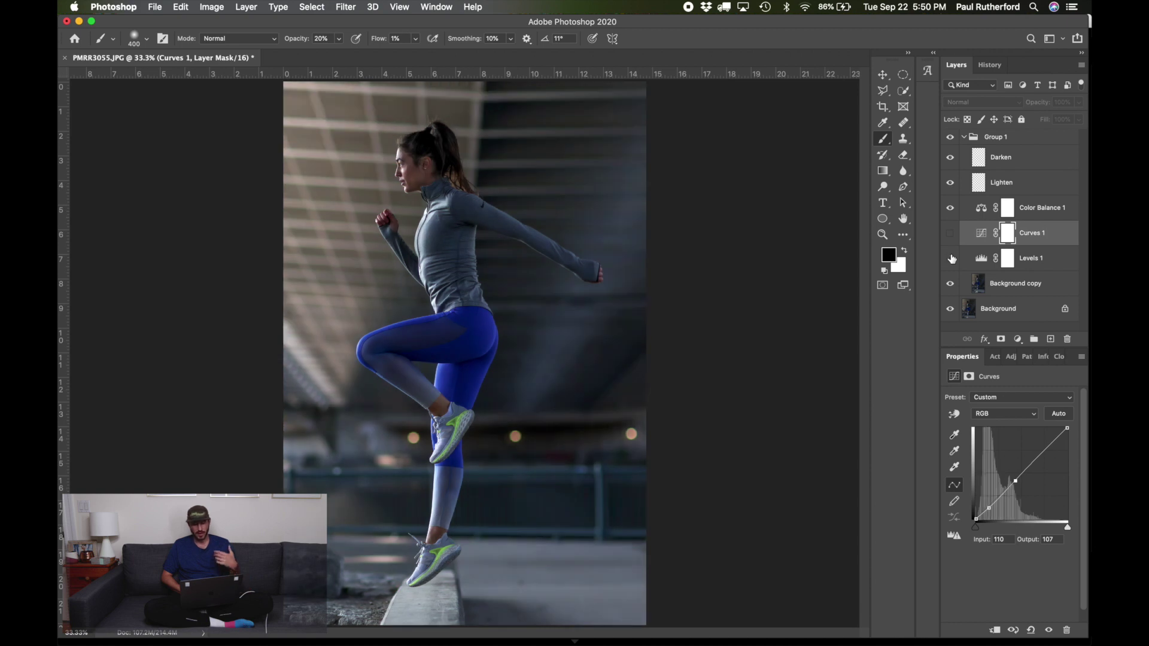
left_click(950, 258)
left_click(951, 258)
left_click(952, 234)
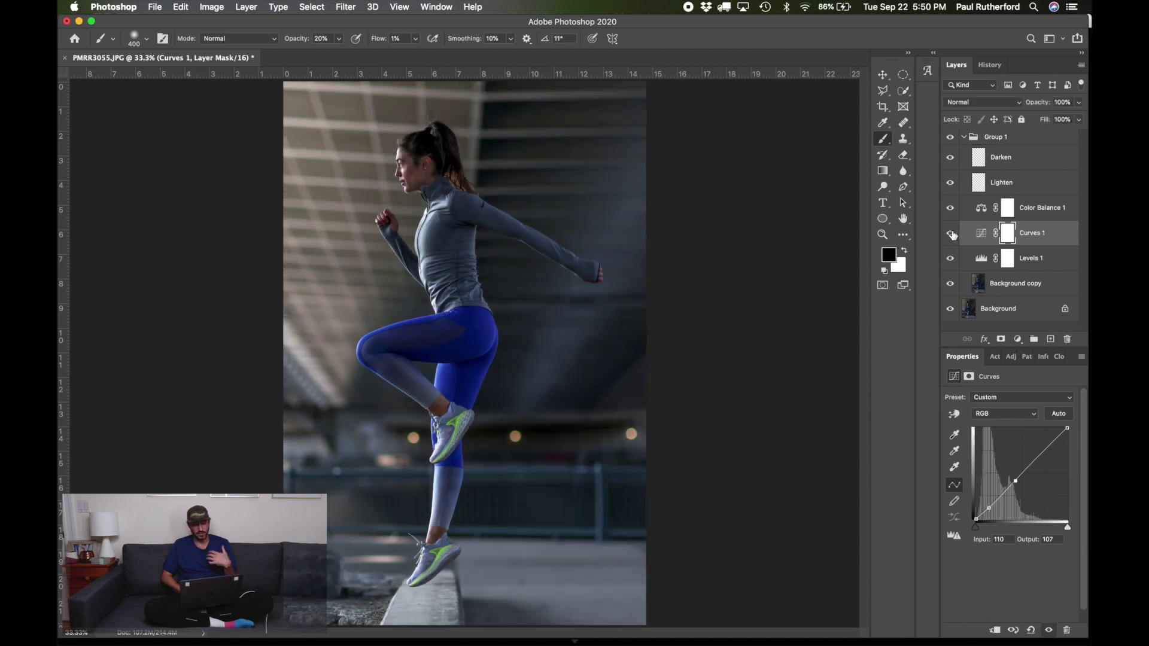
left_click(952, 234)
left_click(952, 235)
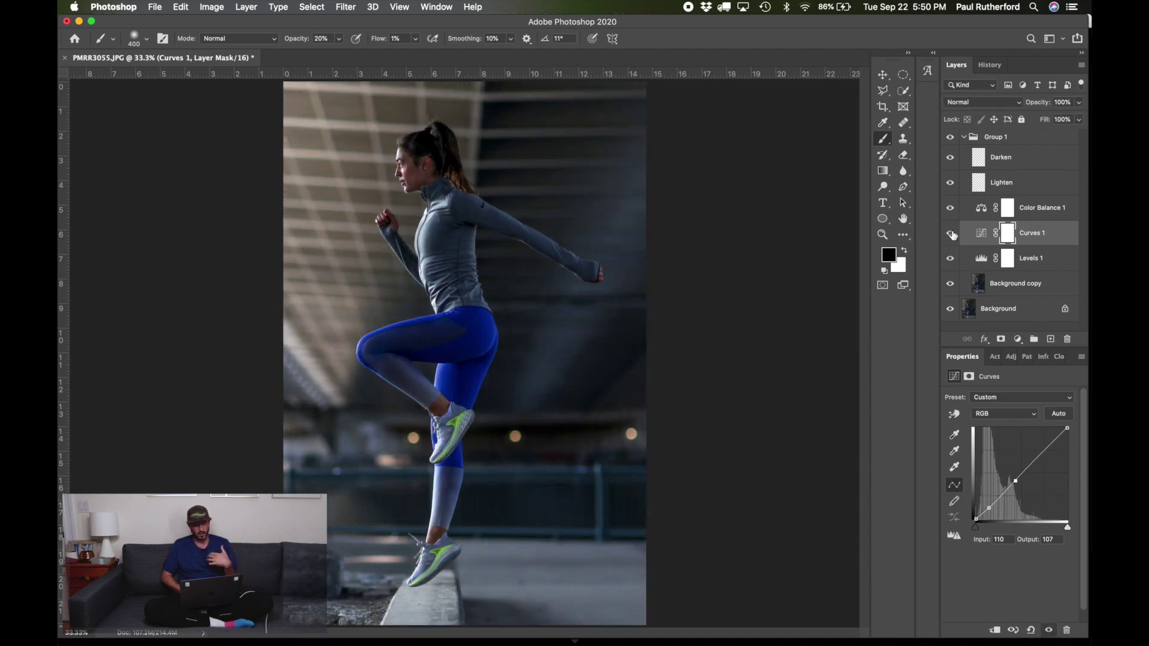
left_click(952, 234)
left_click(952, 234)
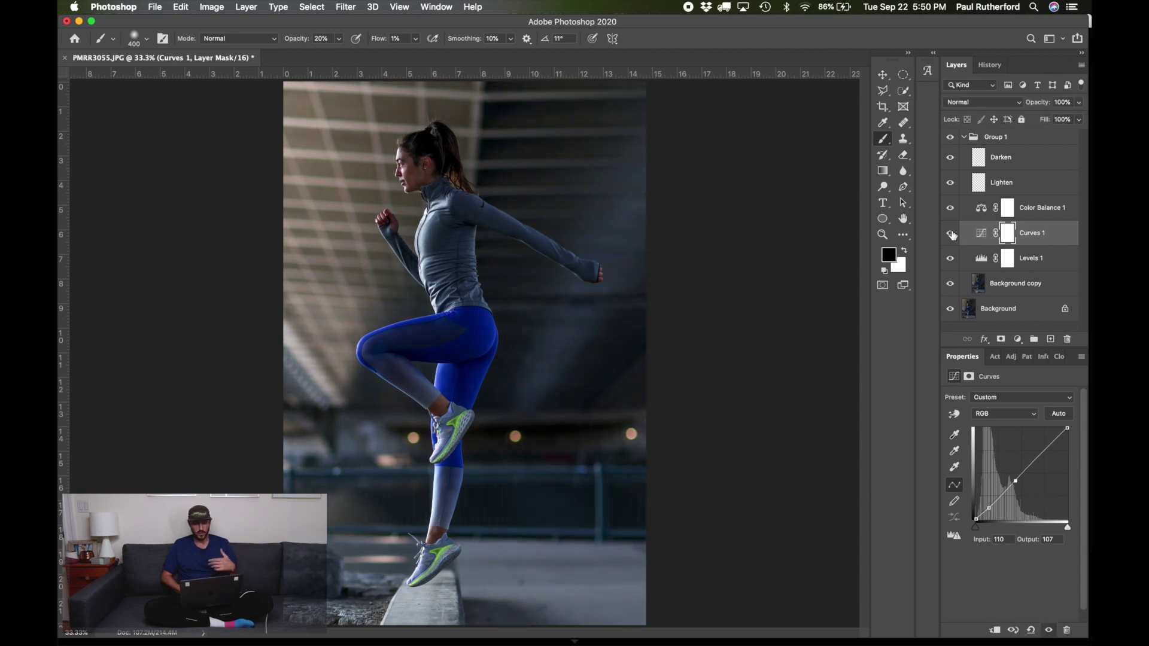
Toggle Group 1 visibility to compare the whole edit against the original
left_click(951, 141)
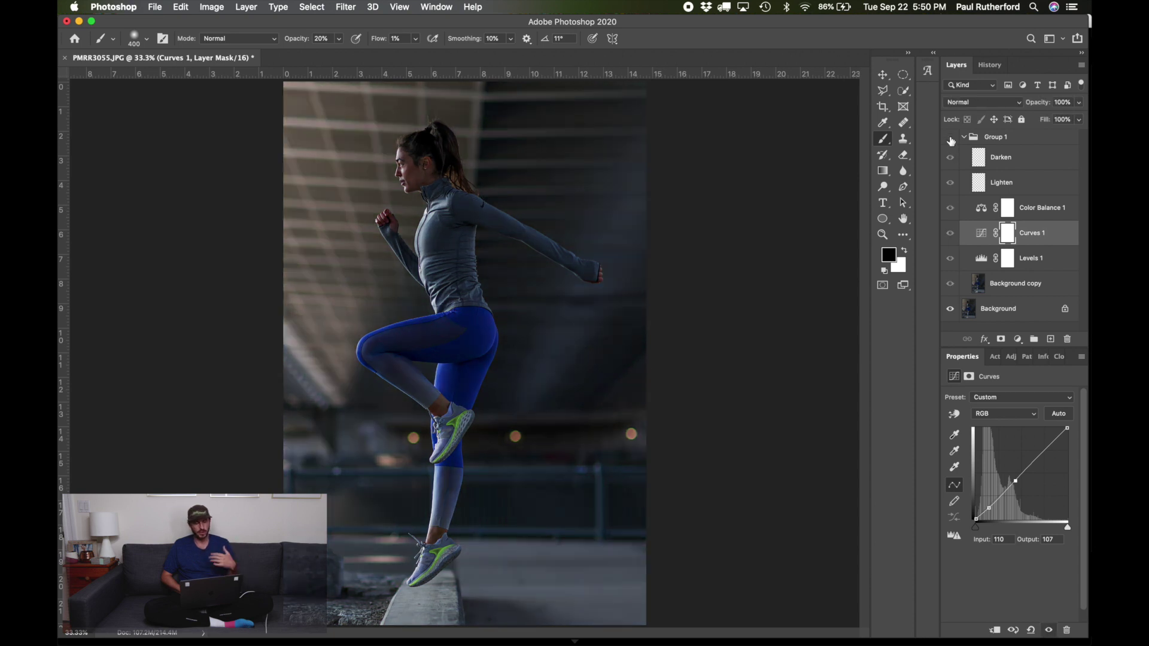
left_click(952, 140)
left_click(951, 141)
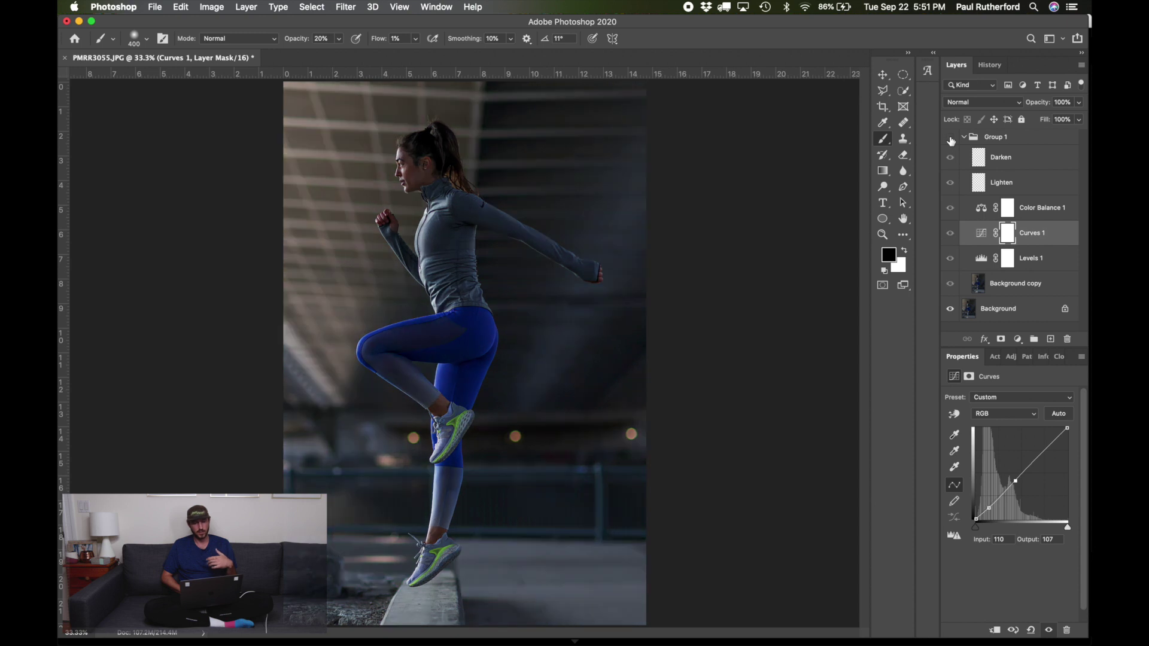
left_click(952, 141)
left_click(951, 141)
left_click(952, 141)
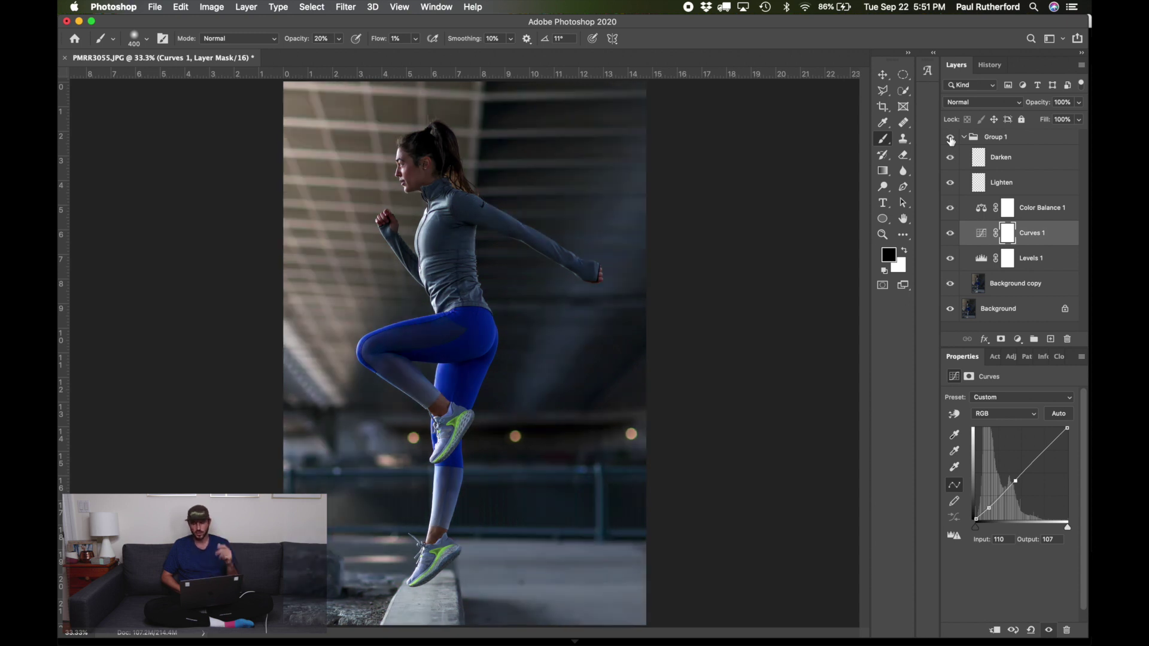
left_click(983, 209)
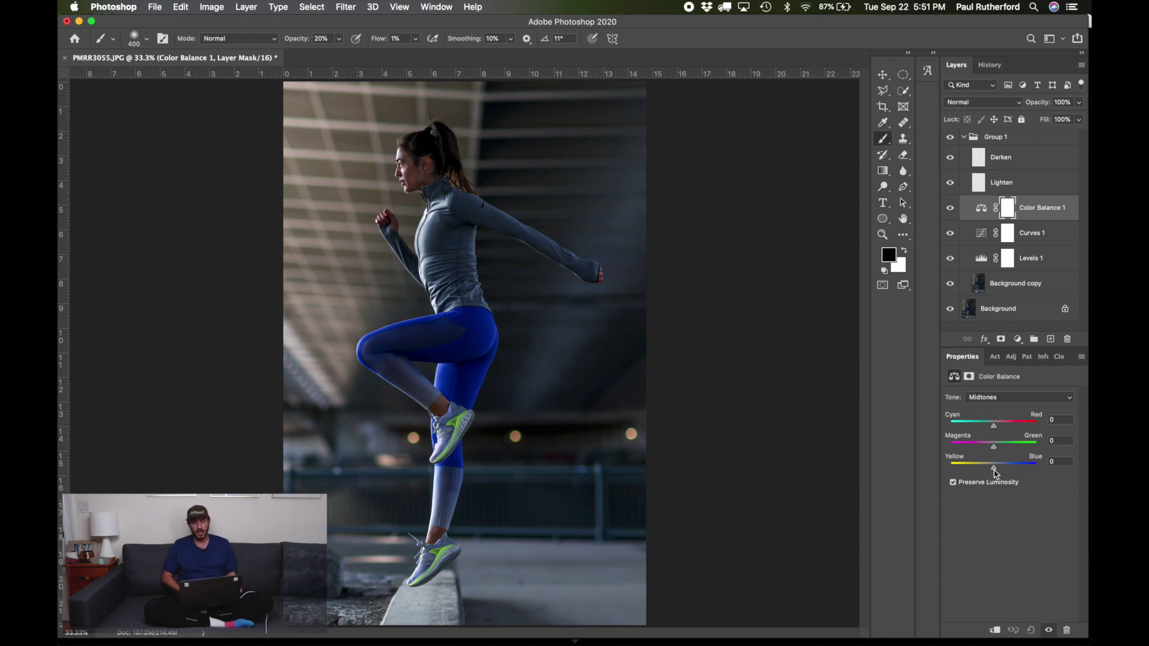
Set Color Balance 1 shadows to Red +2, Green +2 and Blue +5
key("Up")
left_click(1005, 403)
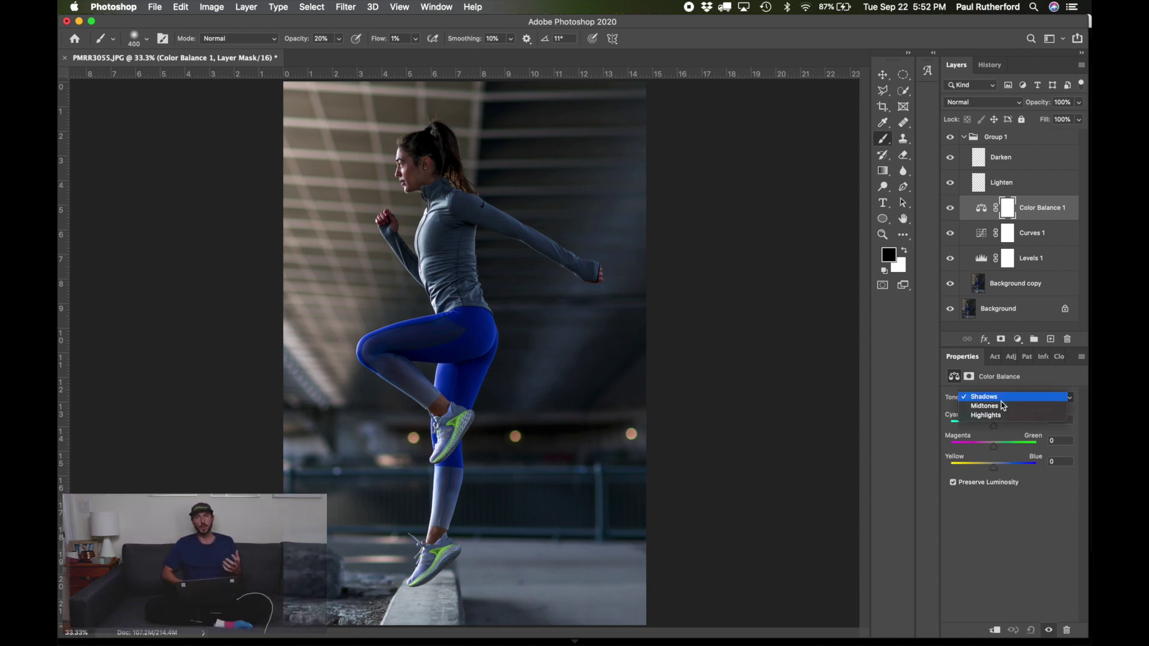
left_click(1004, 411)
left_click(1004, 398)
left_click(1003, 389)
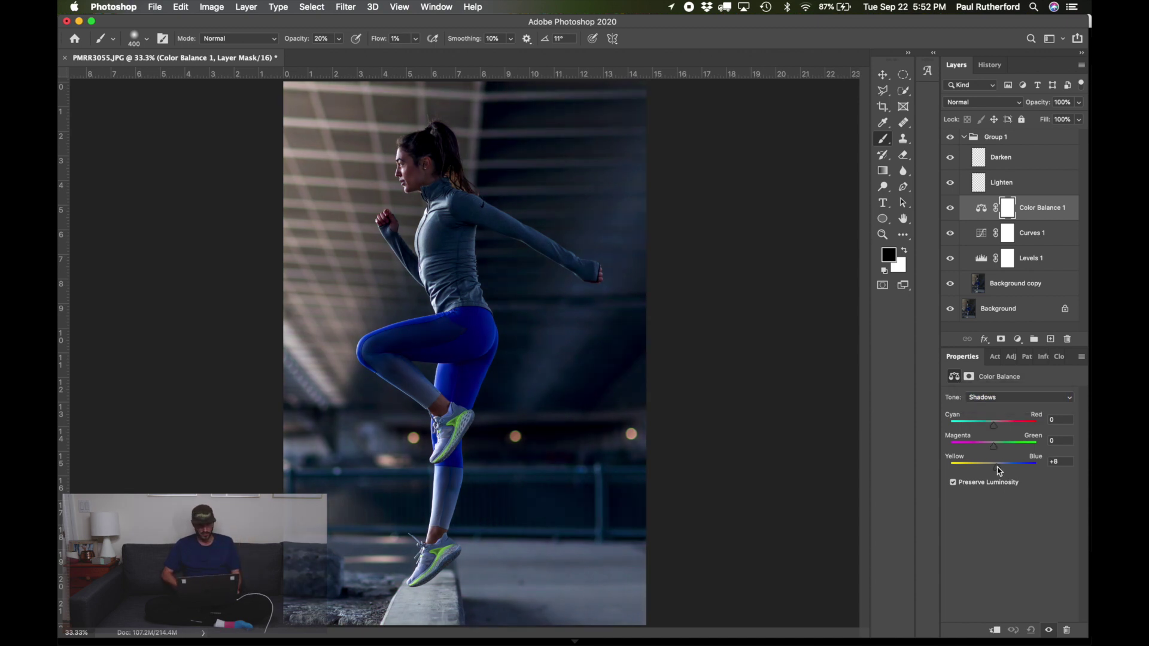
mouse_move(999, 471)
left_mouse_down()
mouse_move(982, 473)
mouse_move(997, 472)
left_mouse_up()
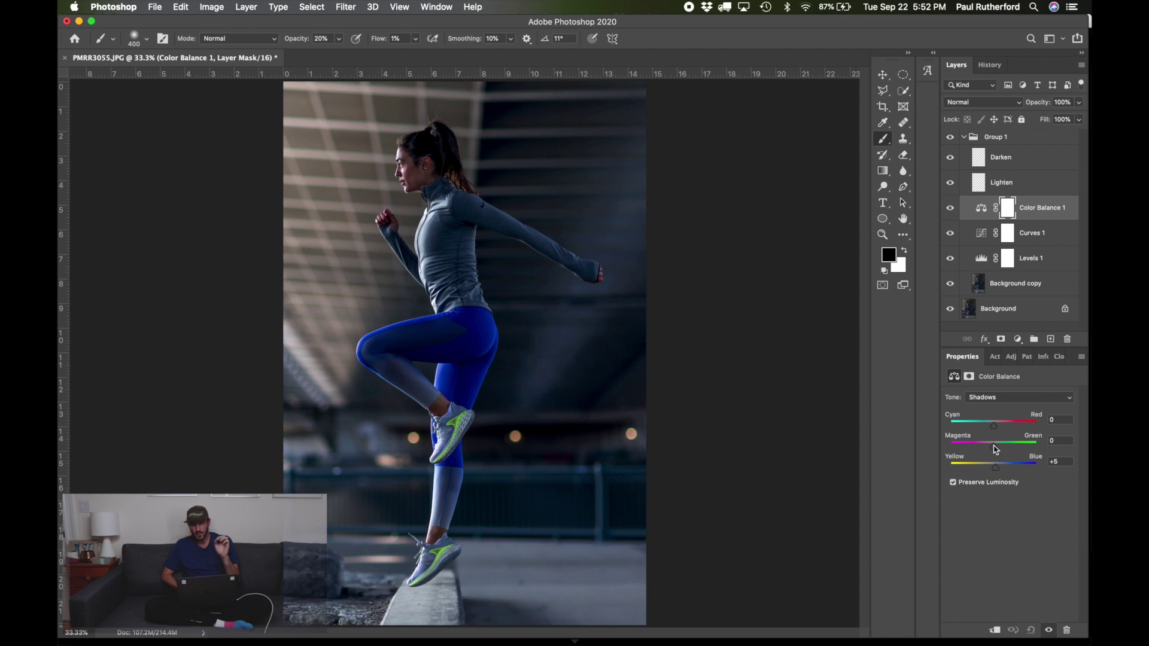
left_click_drag(995, 448, 996, 449)
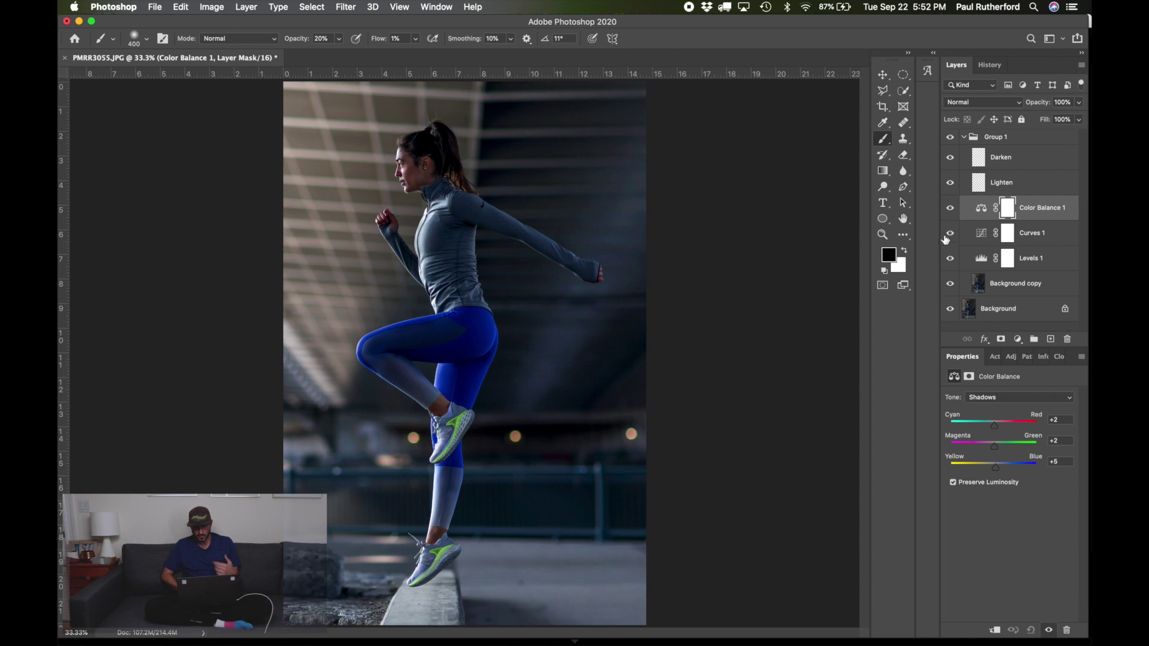
Toggle Color Balance 1 on and off to compare the cooled shadows, leaving it on
left_click(951, 211)
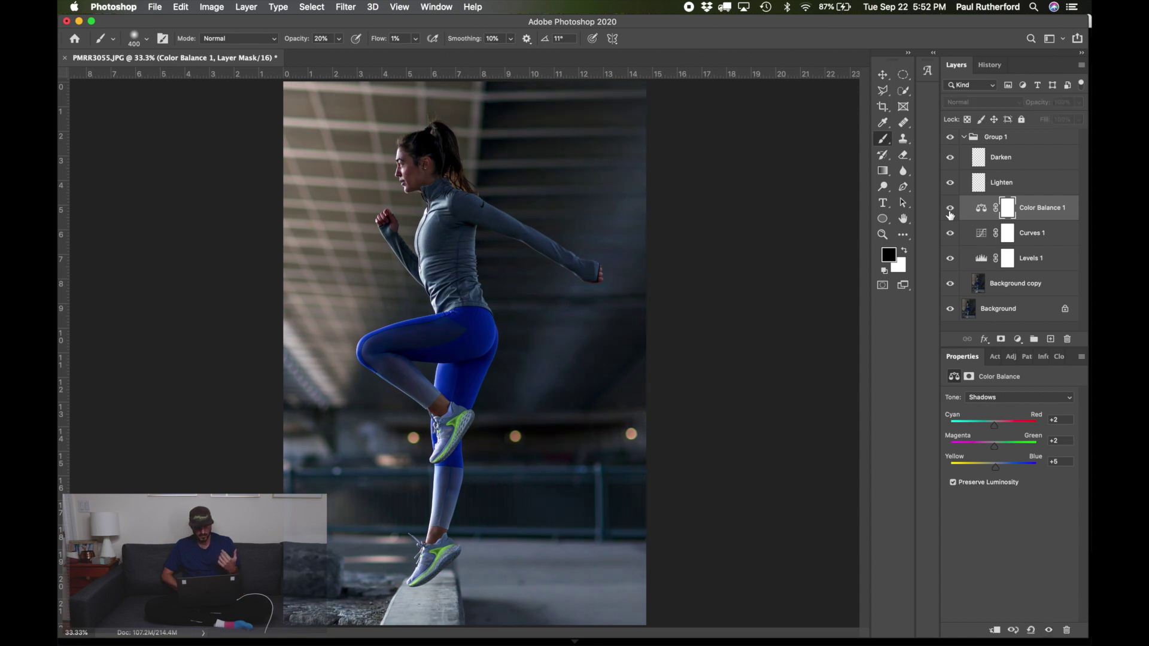
left_click(951, 209)
left_click(950, 209)
left_click(951, 210)
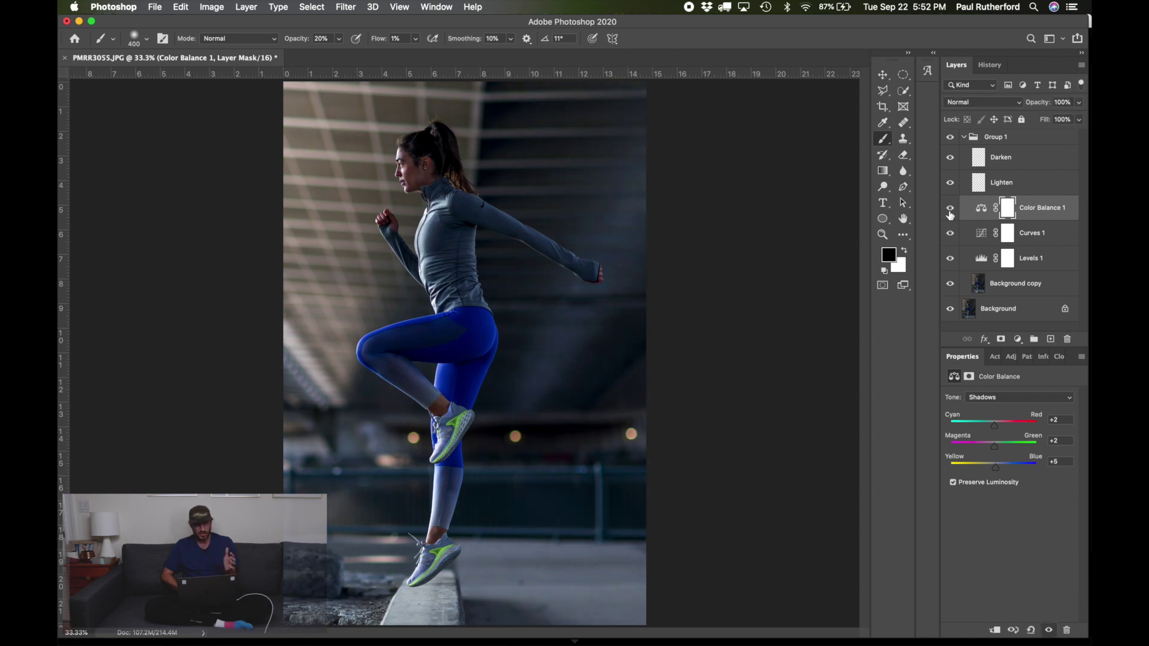
left_click(951, 210)
left_click(951, 209)
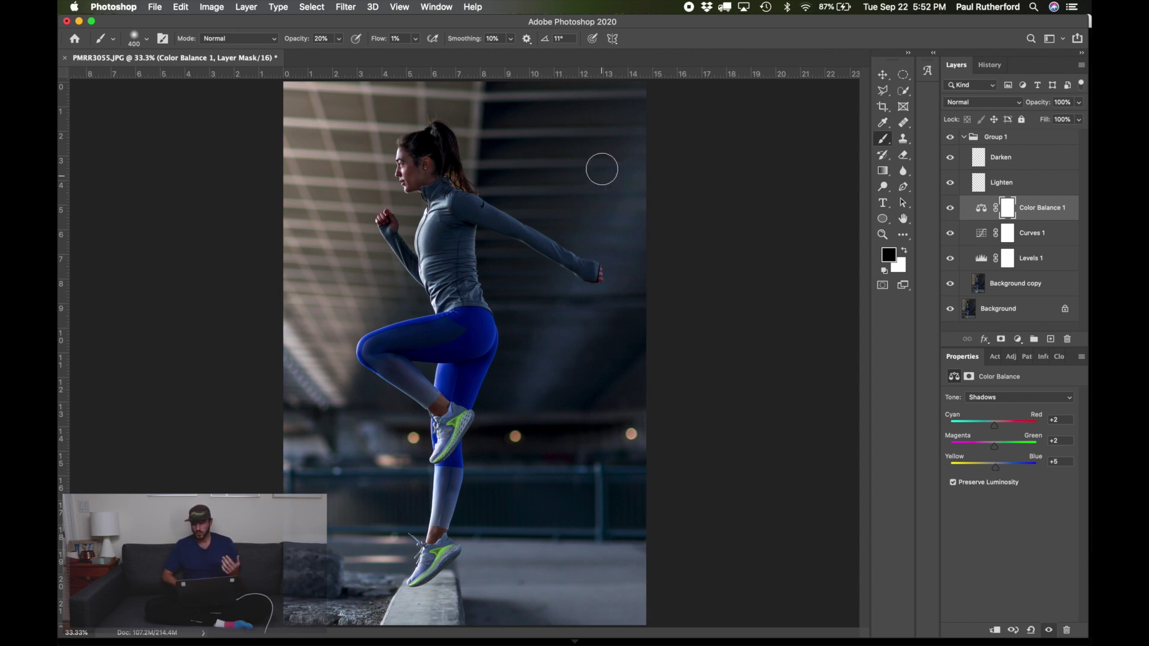
Set Color Balance 1 highlights to Red +5, Green +1 and Blue -21
left_click(993, 399)
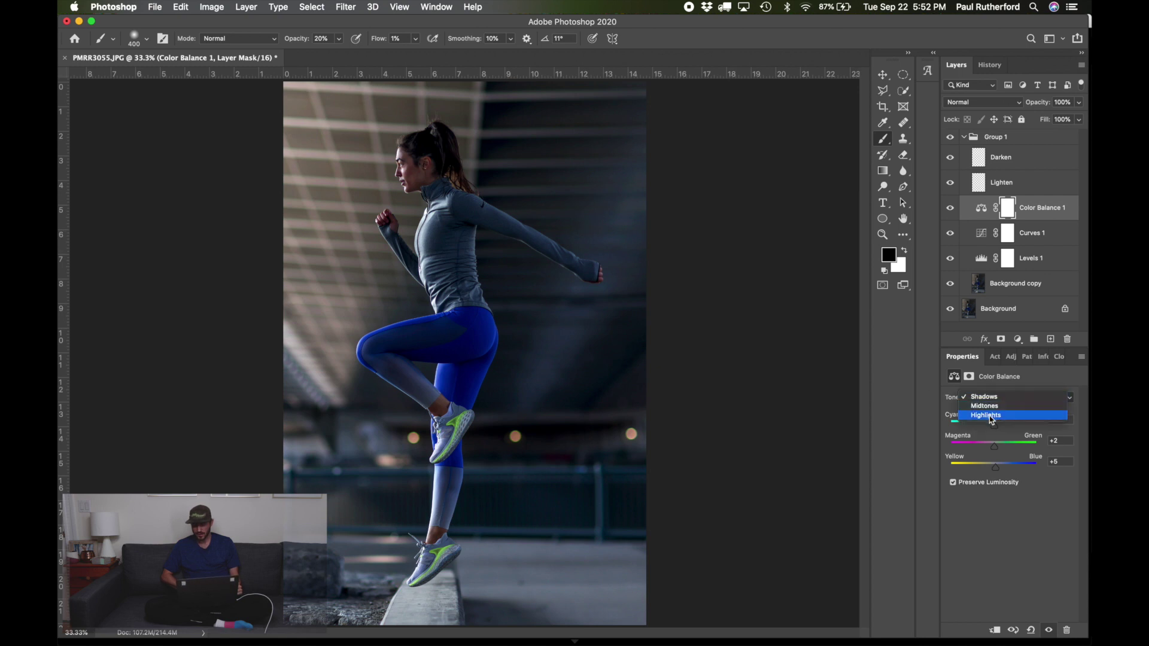
left_click(993, 417)
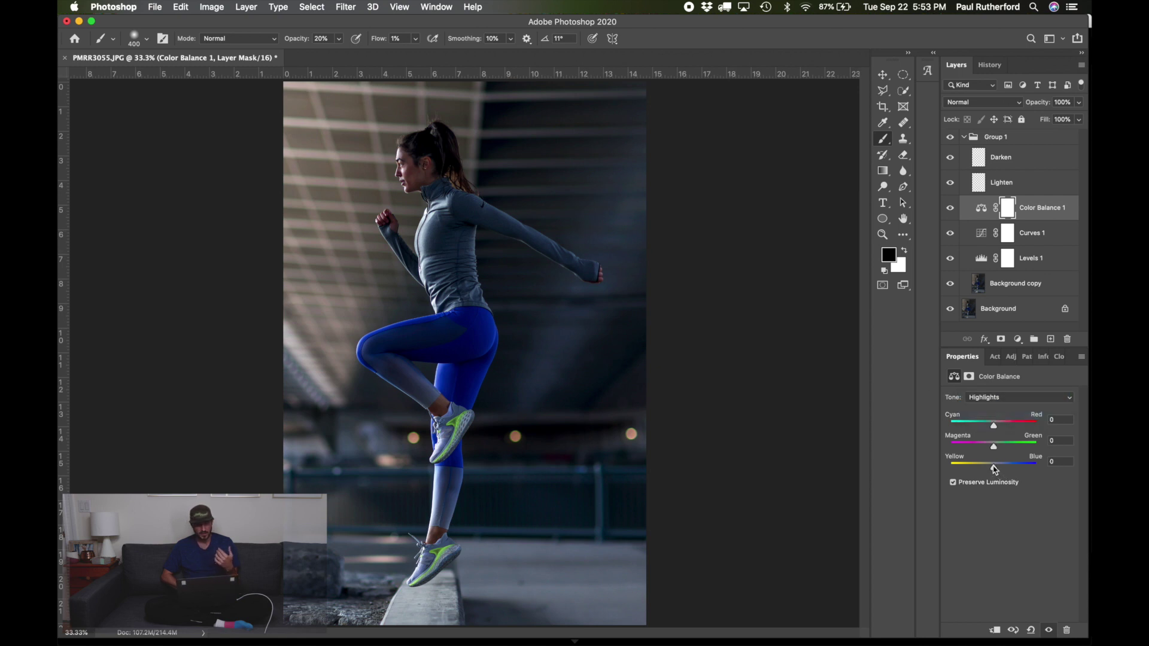
left_click_drag(993, 470, 989, 471)
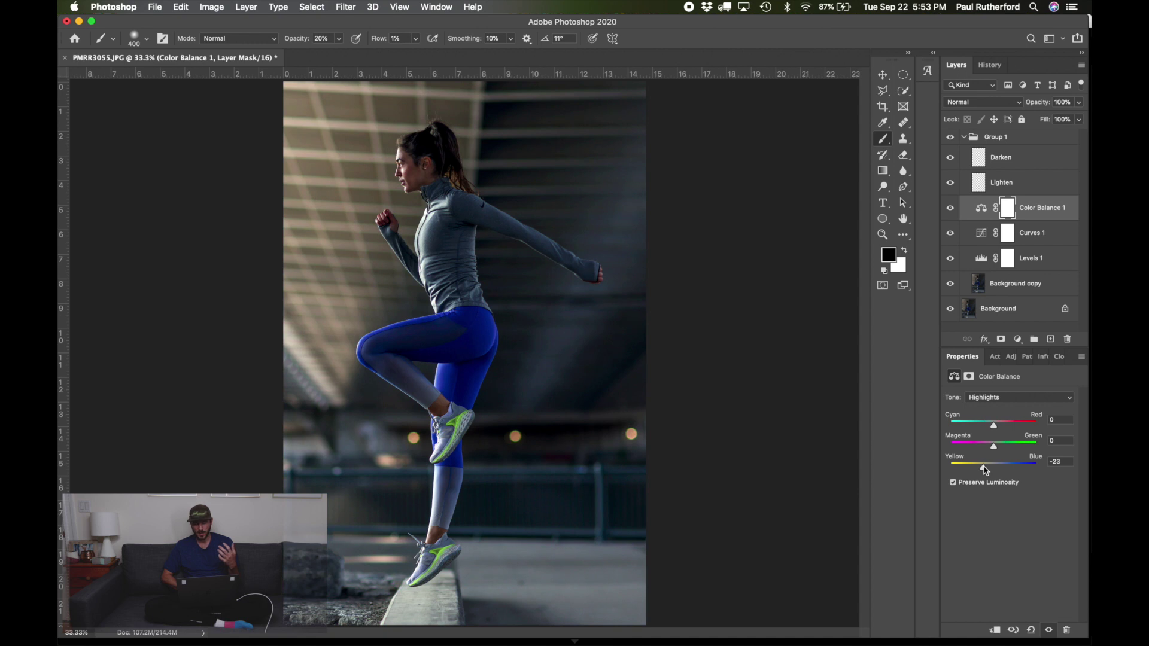
left_click_drag(985, 471, 989, 471)
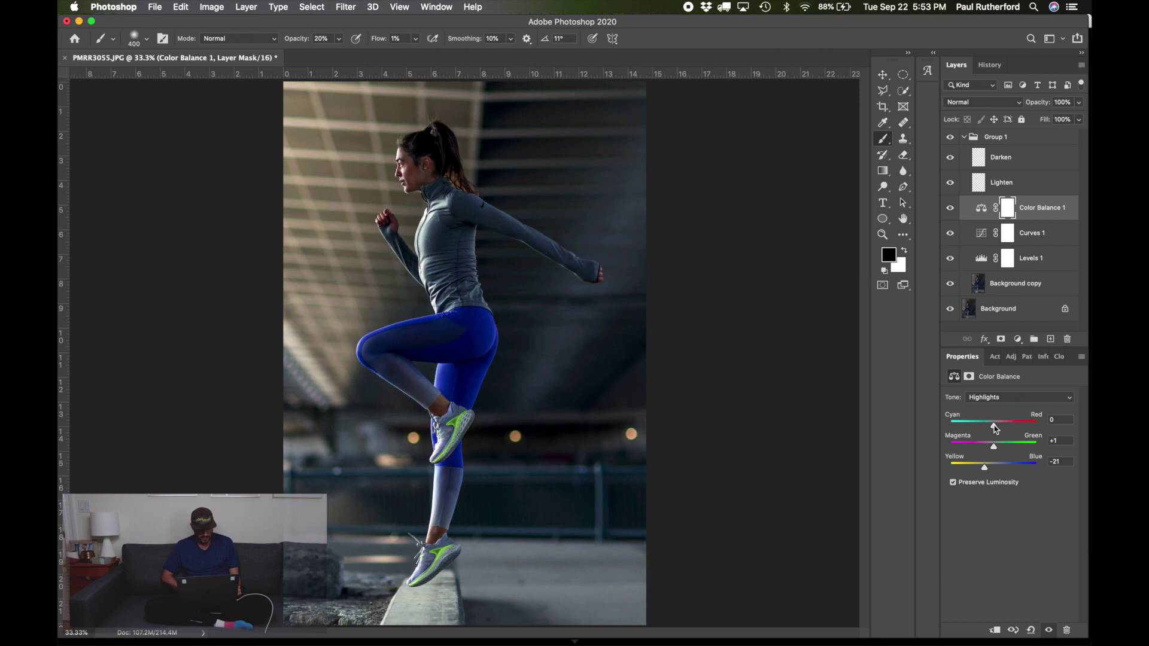
left_click_drag(993, 425, 992, 426)
Toggle Color Balance 1 visibility to compare the warmed highlights, ending with it on
left_click(952, 210)
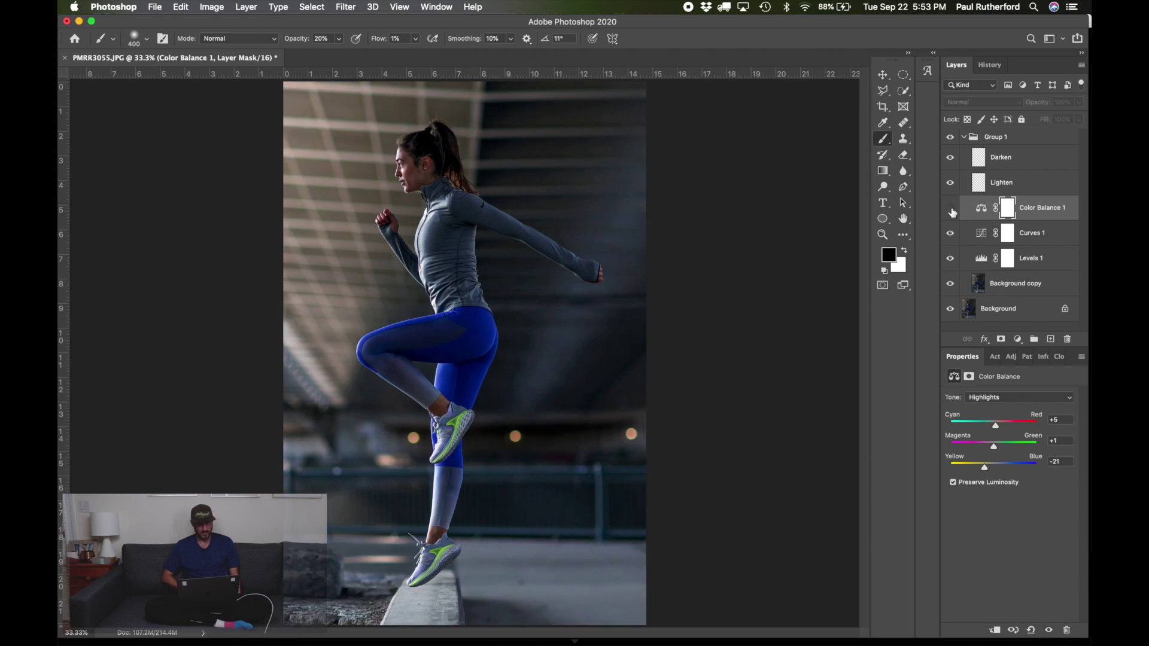
left_click(952, 210)
left_click(951, 210)
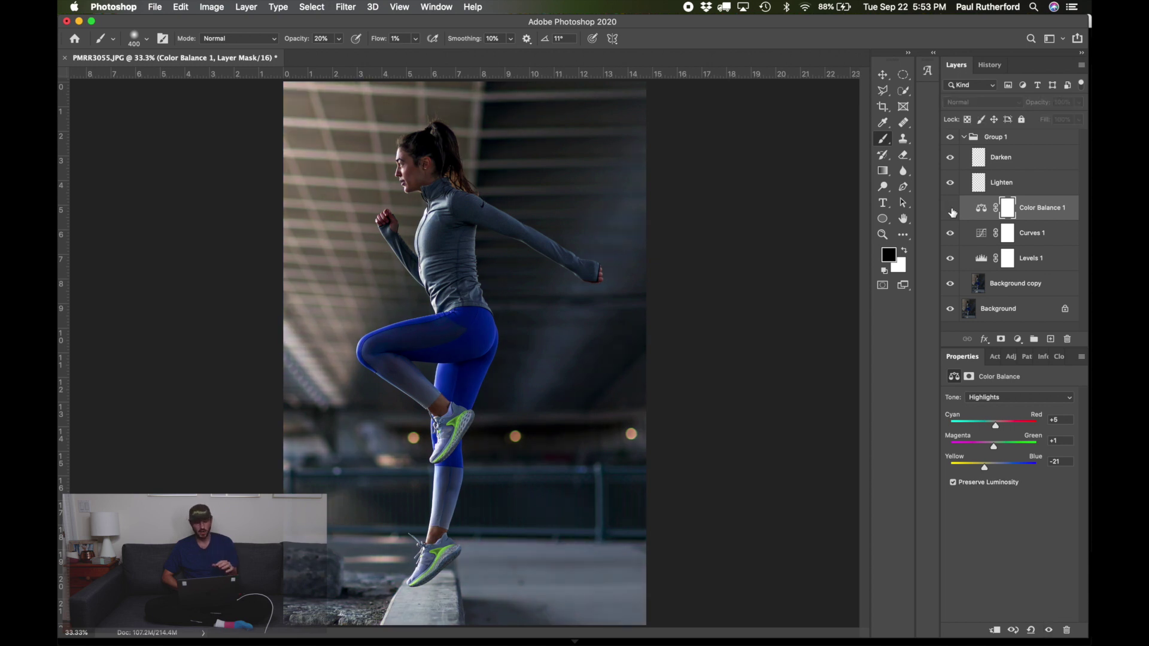
left_click(951, 210)
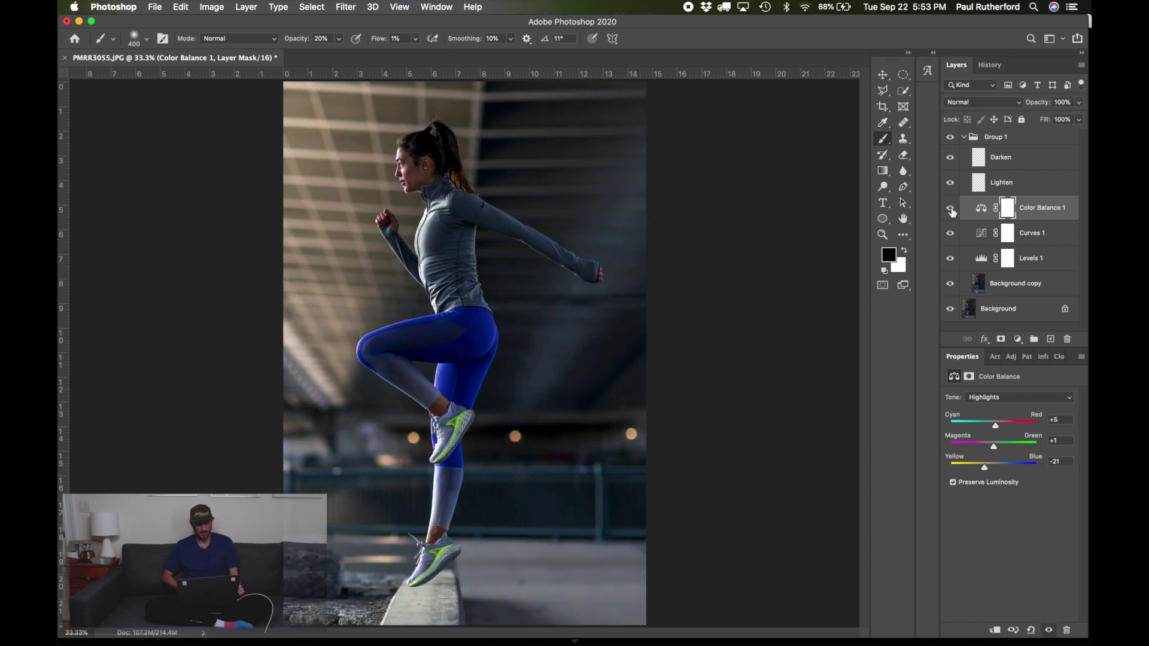
left_click(951, 210)
left_click(952, 209)
left_click(951, 209)
left_click(951, 210)
left_click(980, 182)
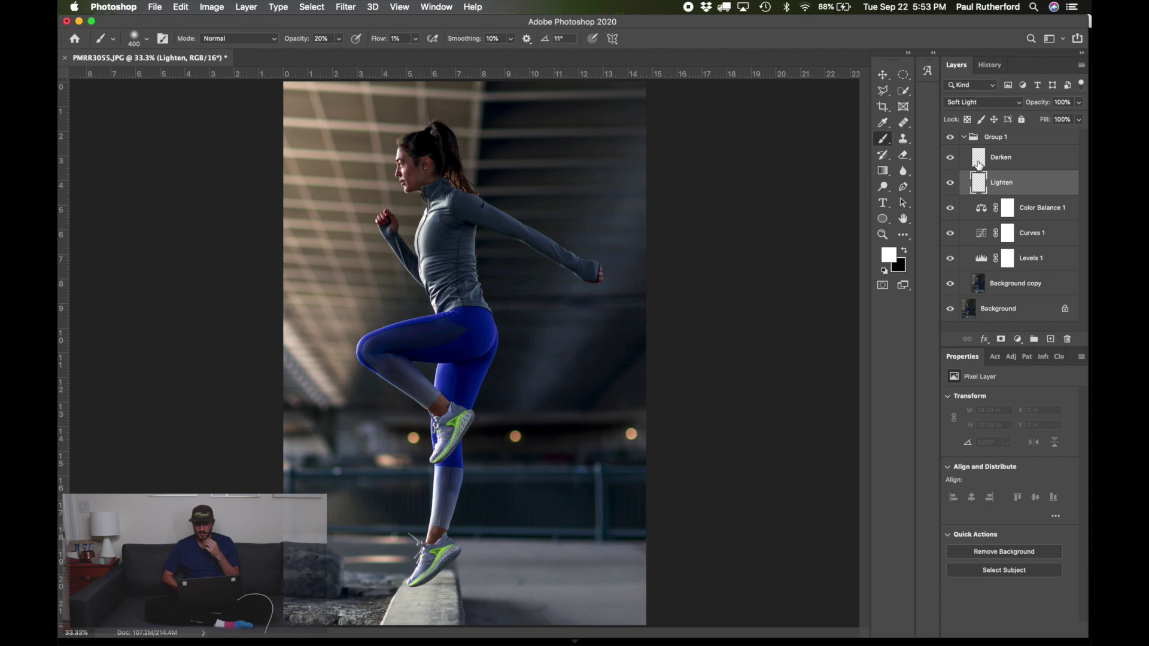
Dodge the runner's hair, face and arm with soft white strokes on the Lighten layer
left_click(979, 160)
left_click(979, 181)
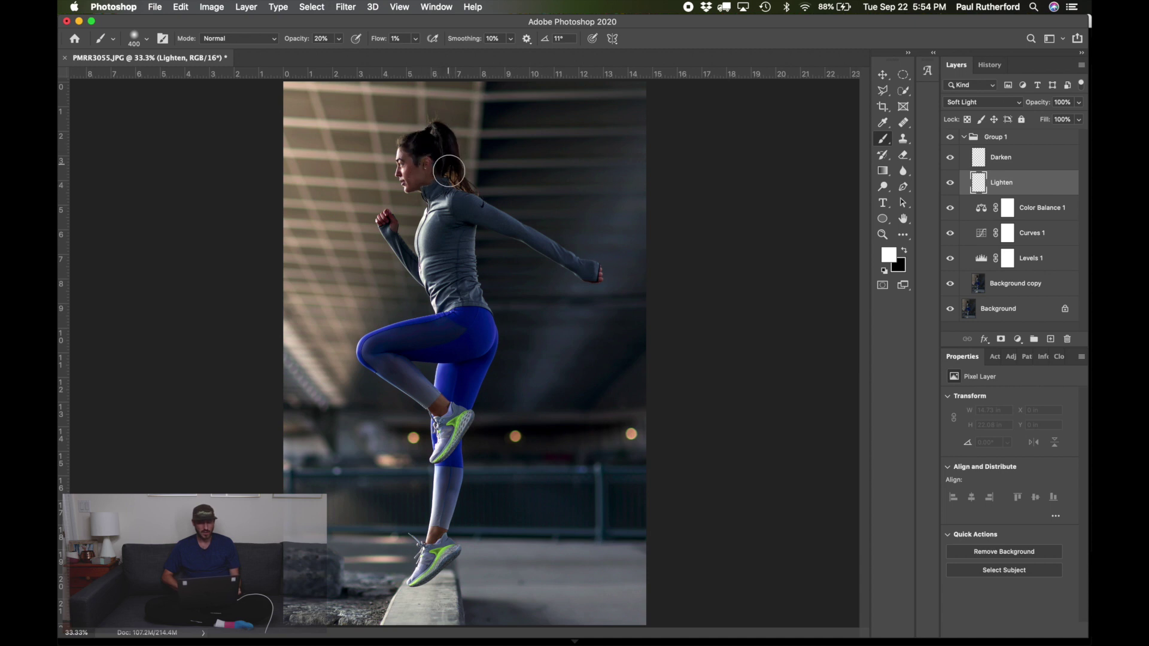
left_click_drag(444, 162, 503, 187)
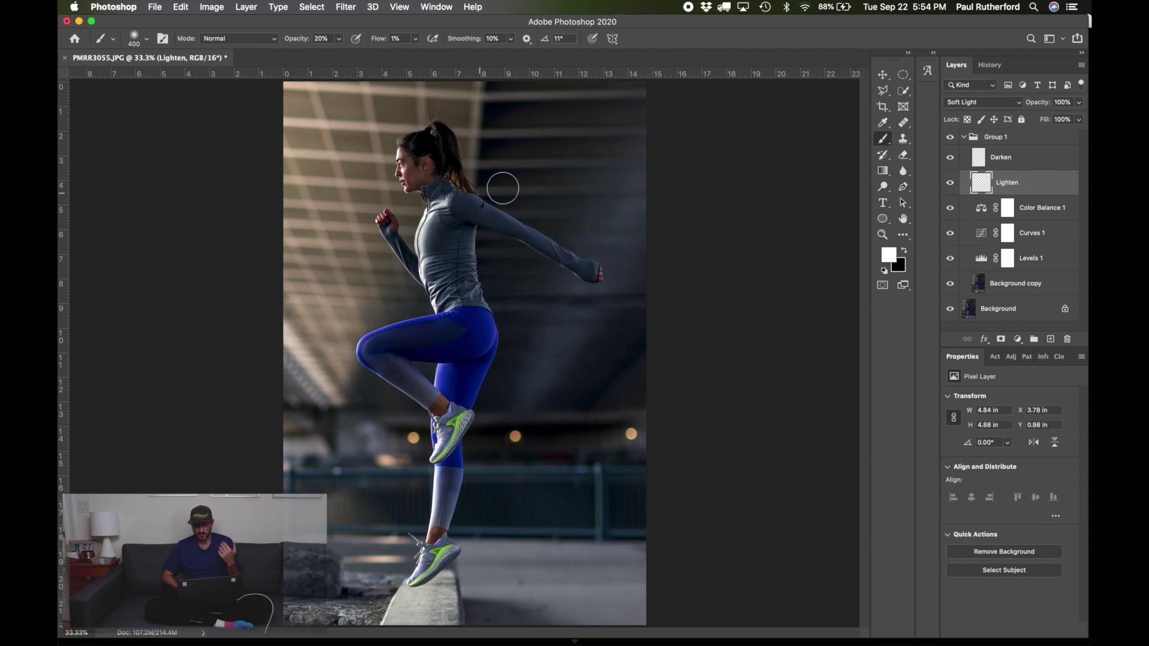
left_click(951, 183)
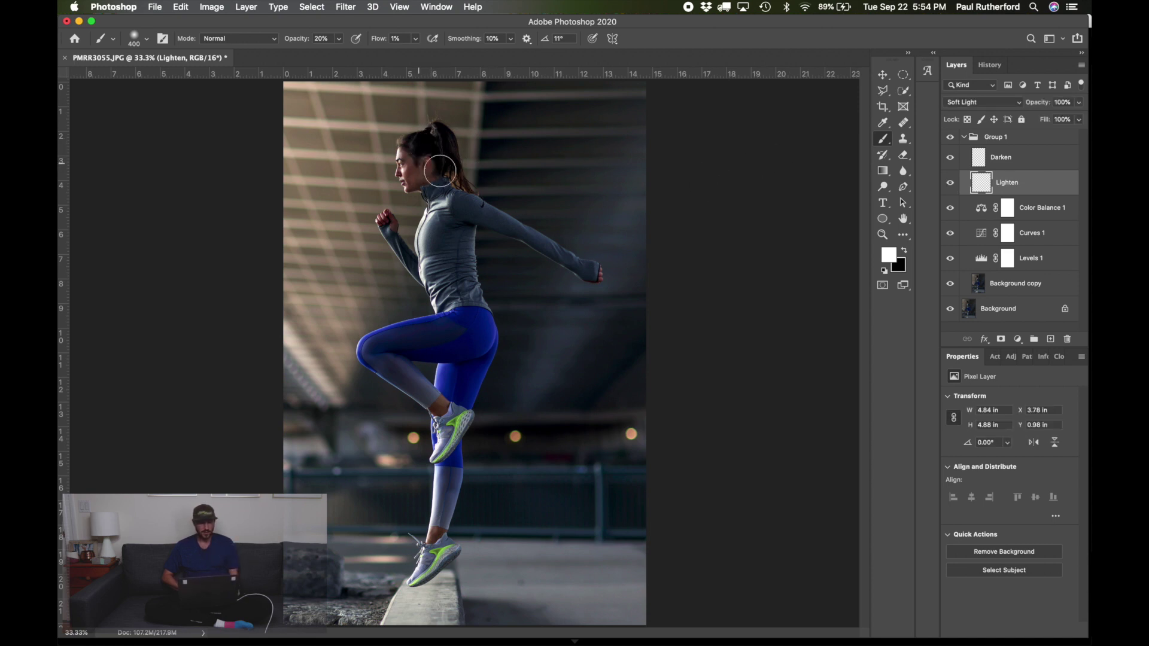
left_click_drag(438, 156, 419, 162)
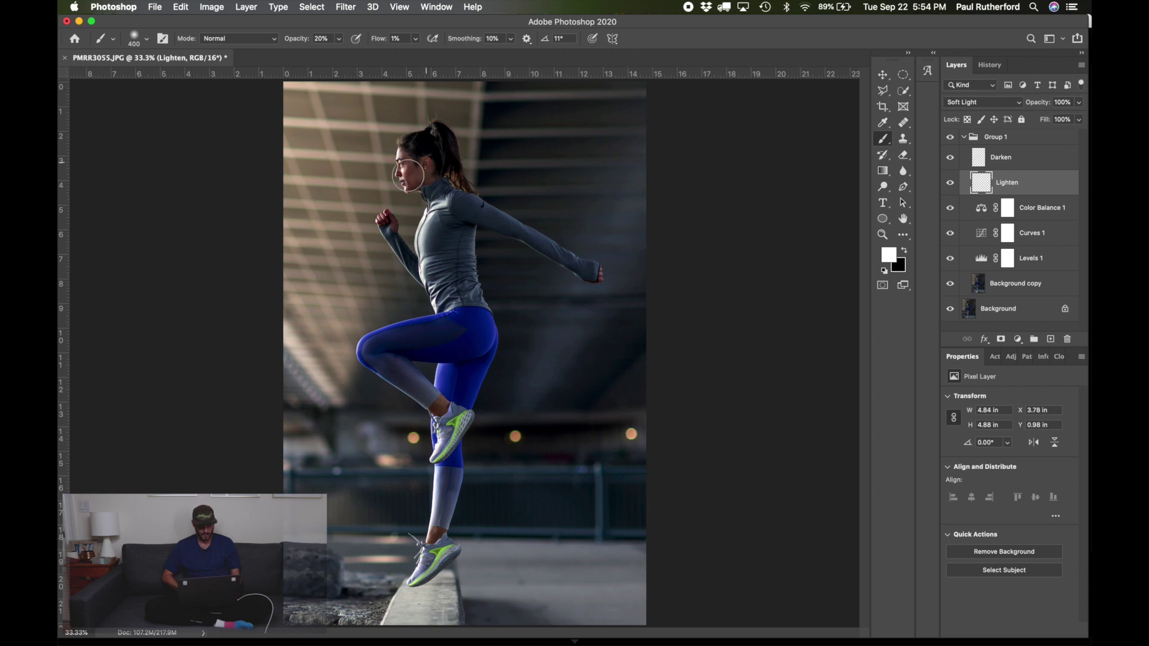
left_click_drag(490, 177, 472, 182, "ctrl+alt")
left_click(473, 179)
mouse_move(515, 225)
left_mouse_down("ctrl+alt")
mouse_move(530, 233)
mouse_move(480, 204)
mouse_move(538, 232)
mouse_move(540, 252)
left_mouse_up("ctrl+alt")
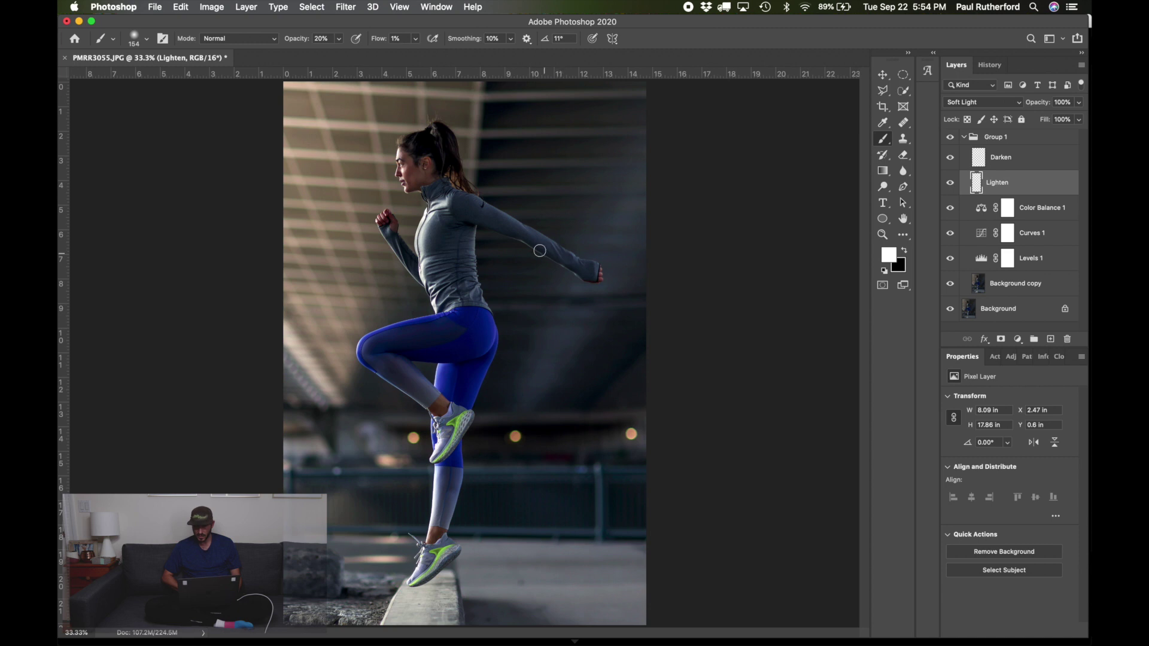
Toggle the Lighten layer's visibility to compare the dodging before and after
left_click(952, 184)
left_click(951, 184)
left_click(952, 186)
left_click(952, 186)
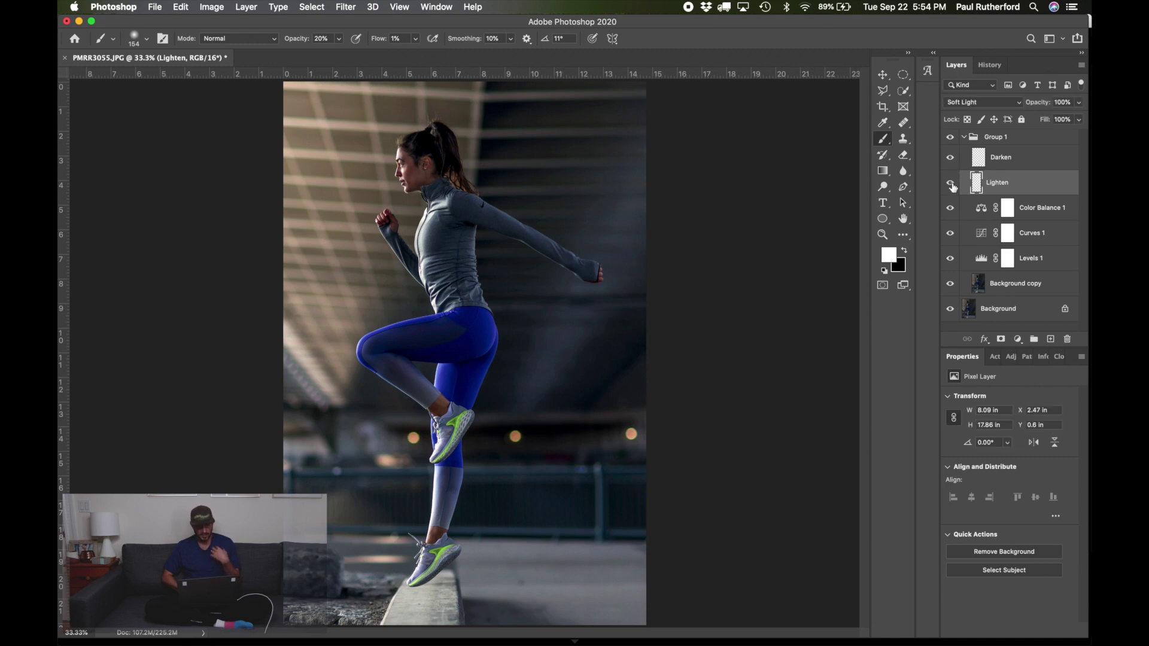
left_click(952, 186)
left_click(952, 185)
left_click(952, 186)
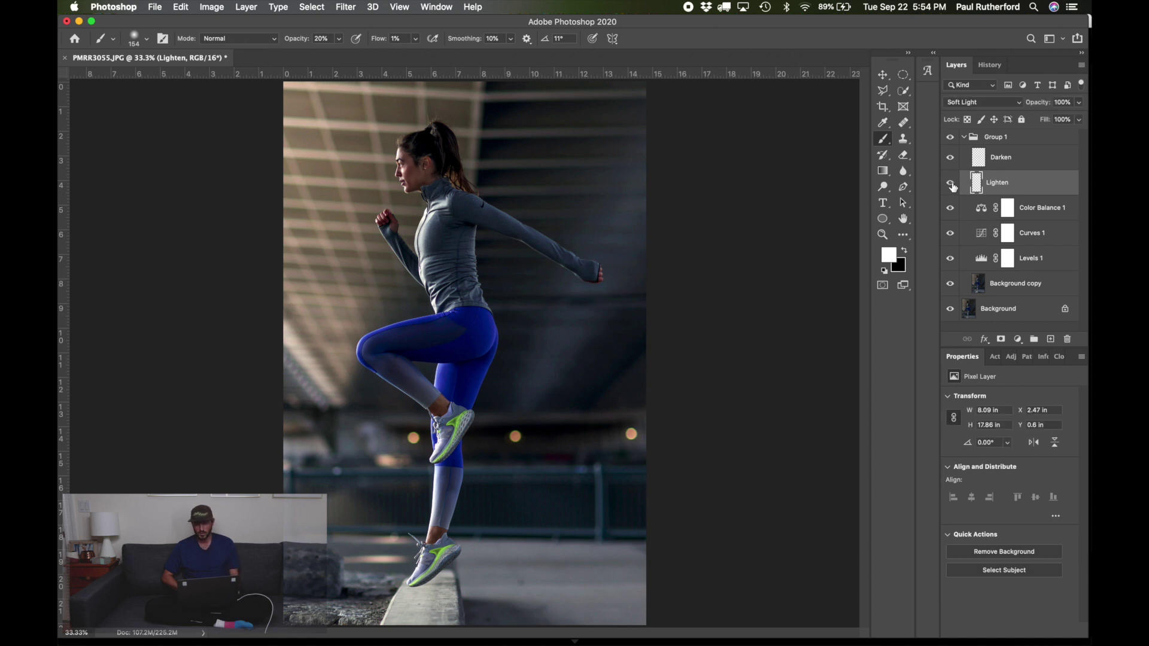
left_click(978, 163)
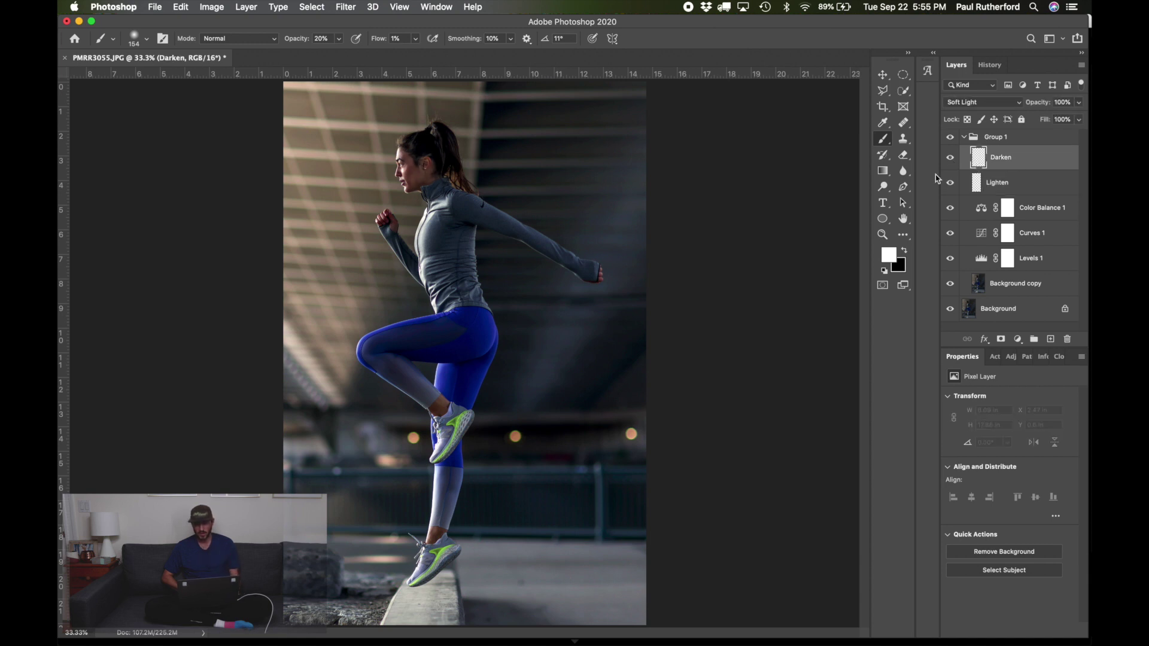
With black at a 122 px brush, burn the runner's outstretched arm on the Darken layer
left_click(904, 250)
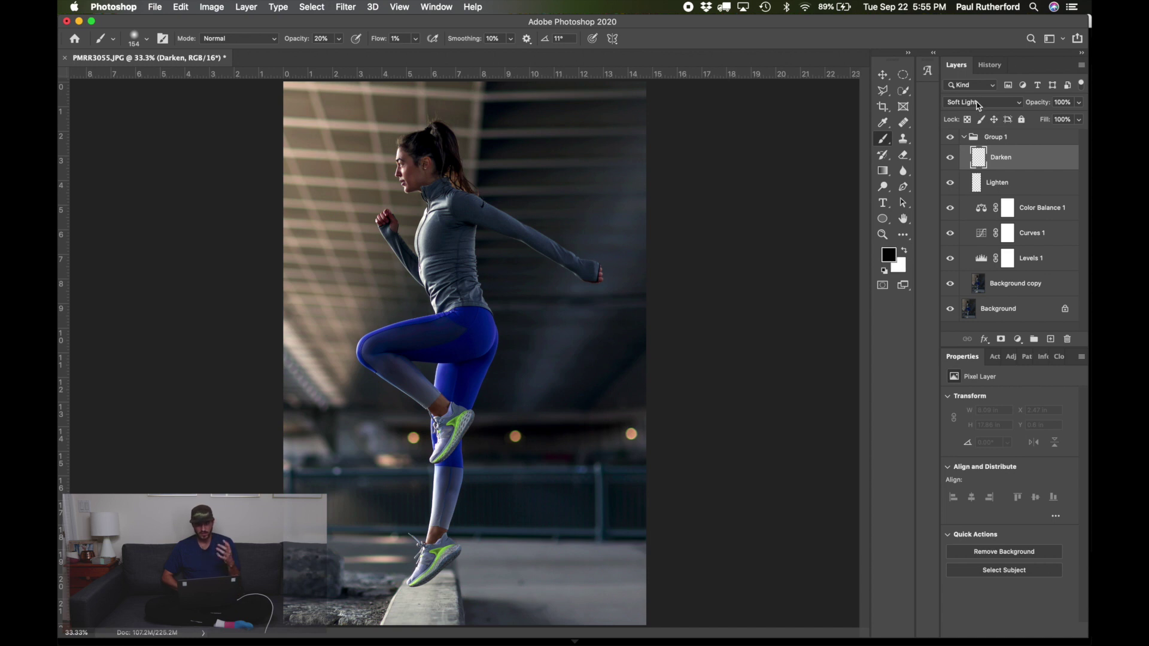
left_click(507, 226, "ctrl+alt")
left_click_drag(507, 226, 503, 224)
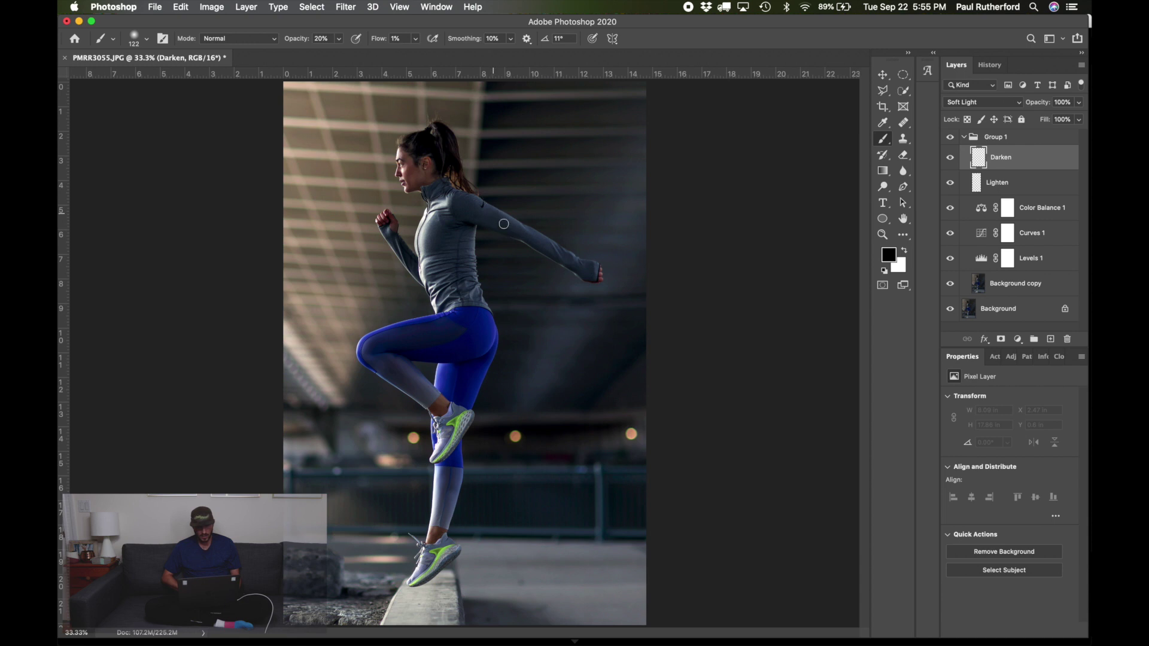
left_click_drag(490, 213, 507, 228)
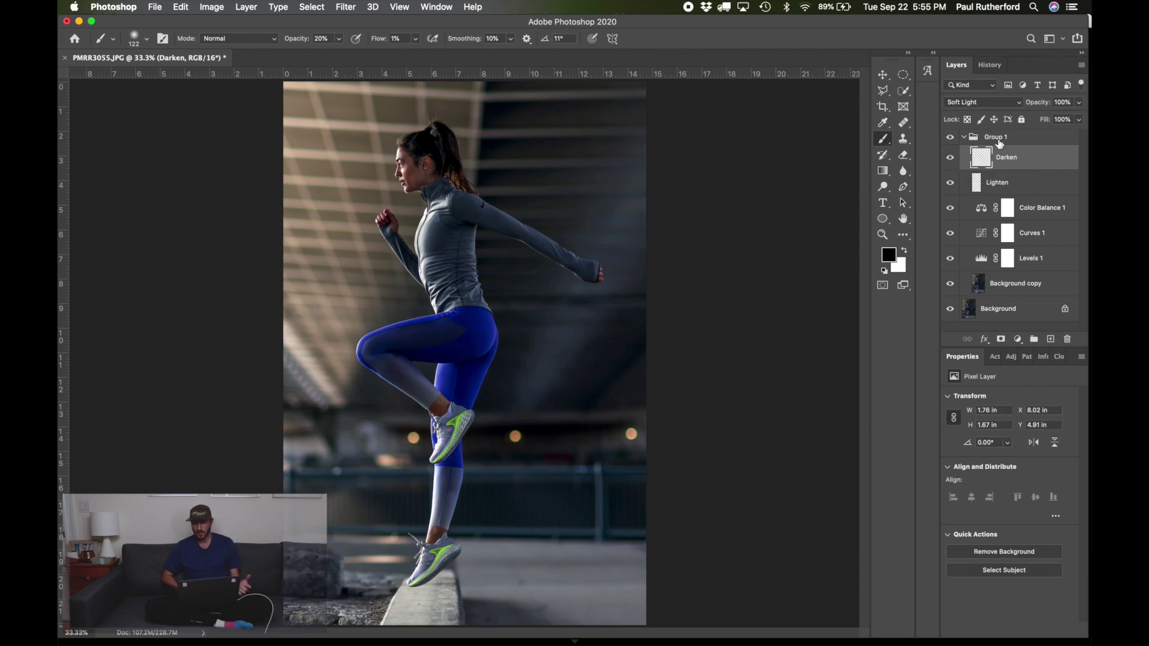
Add a reversed radial gradient fill at 177% scale, centred over the runner, to darken the edges
left_click(1018, 339)
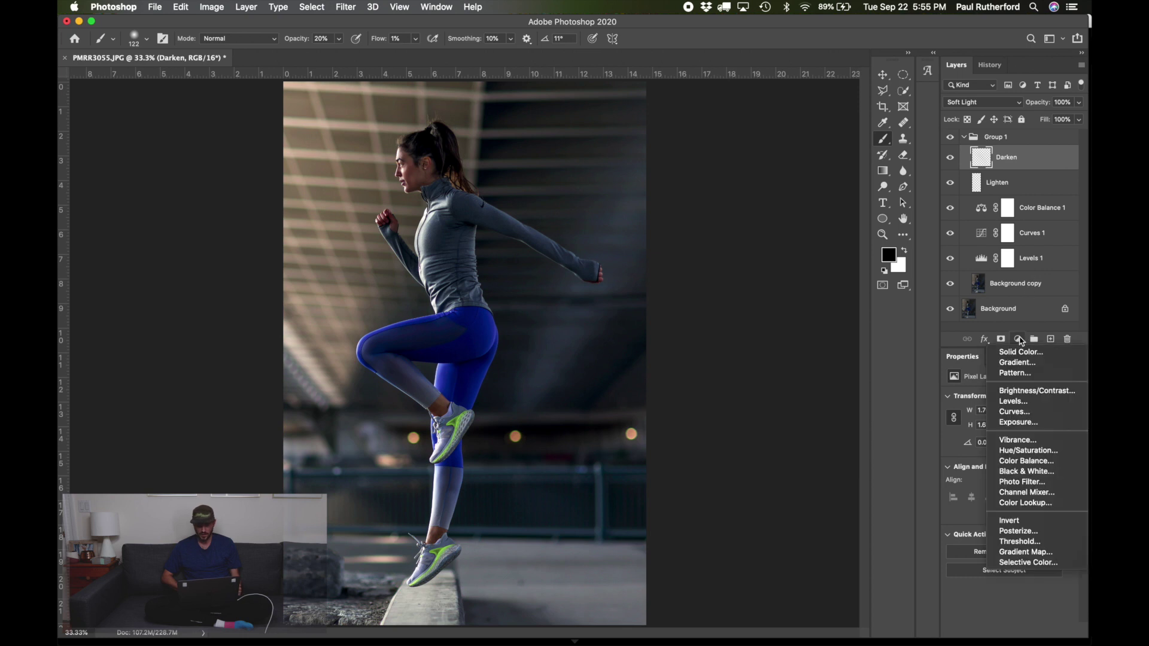
left_click(1017, 362)
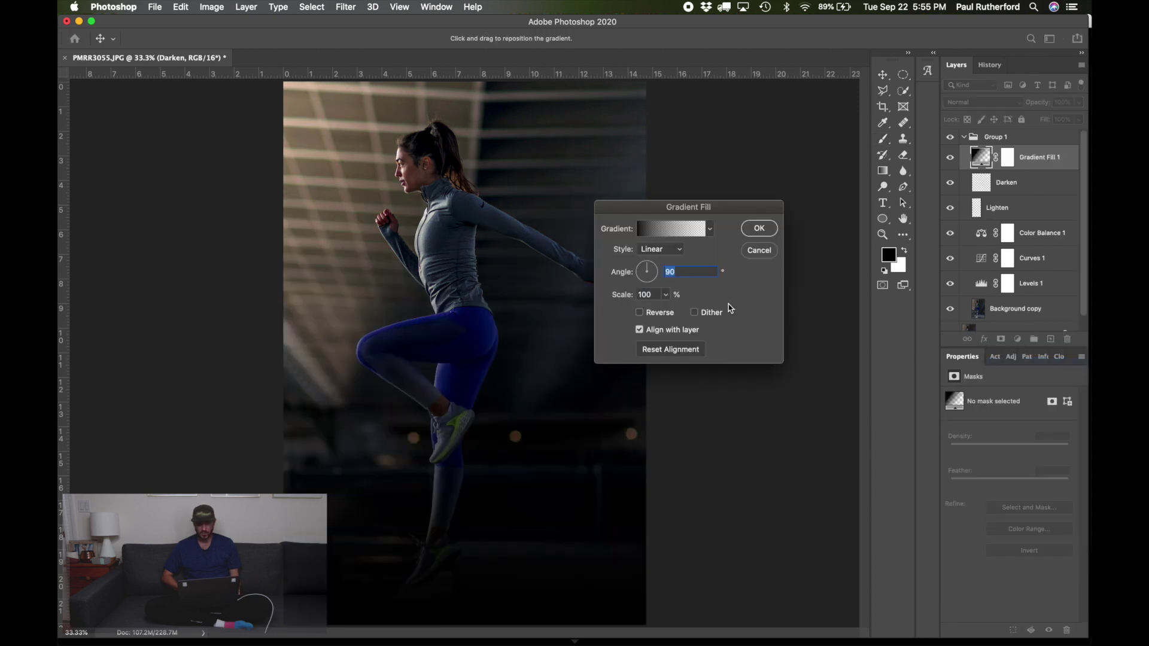
left_click(661, 252)
left_click(658, 259)
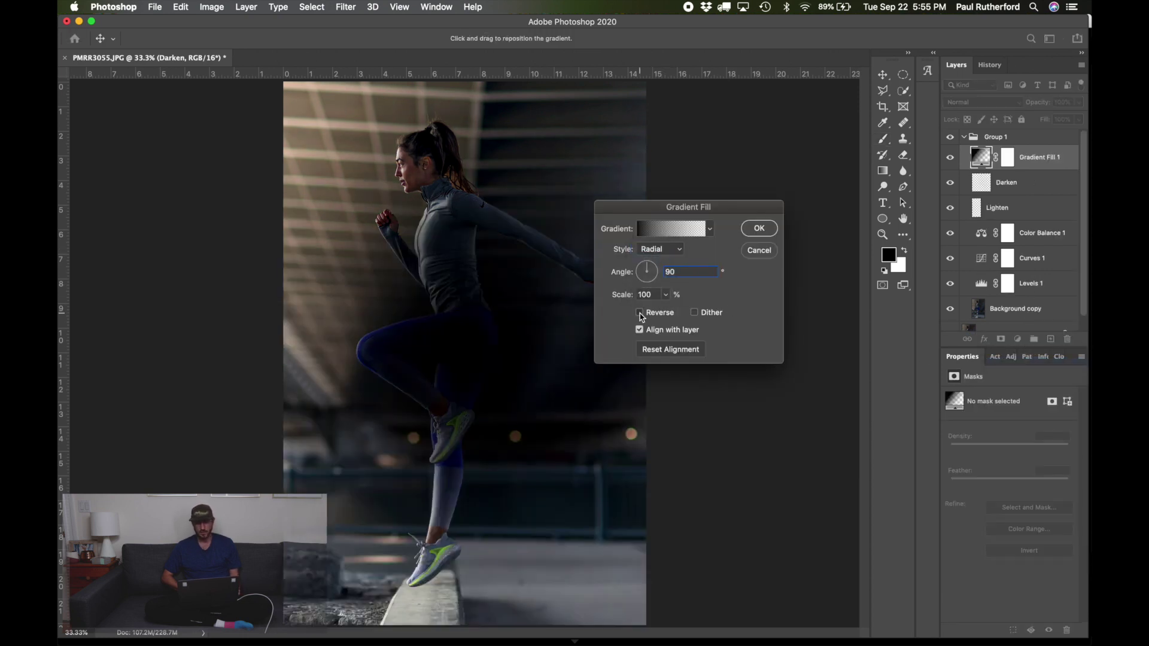
left_click(640, 313)
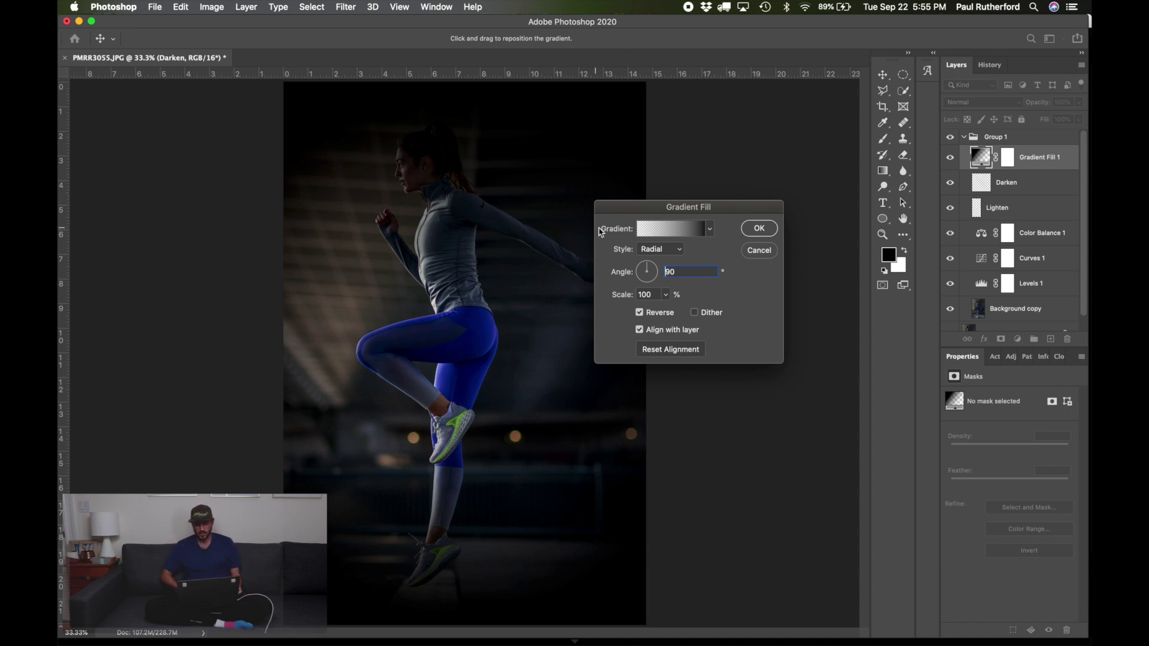
left_click(666, 295)
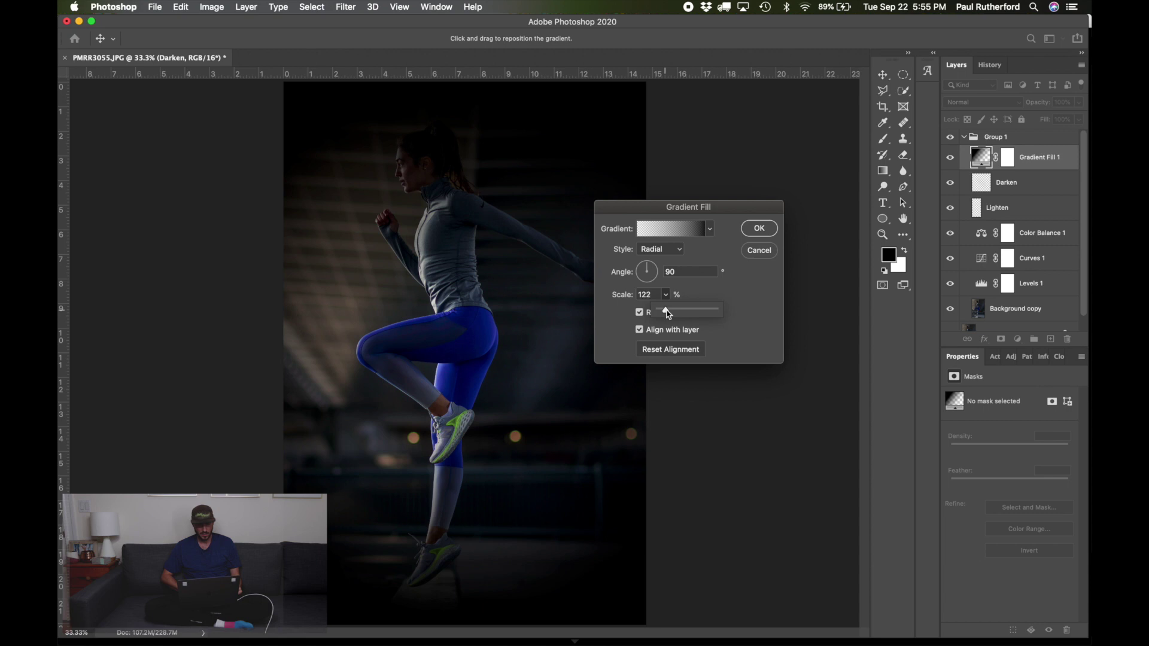
left_click_drag(671, 314, 670, 313)
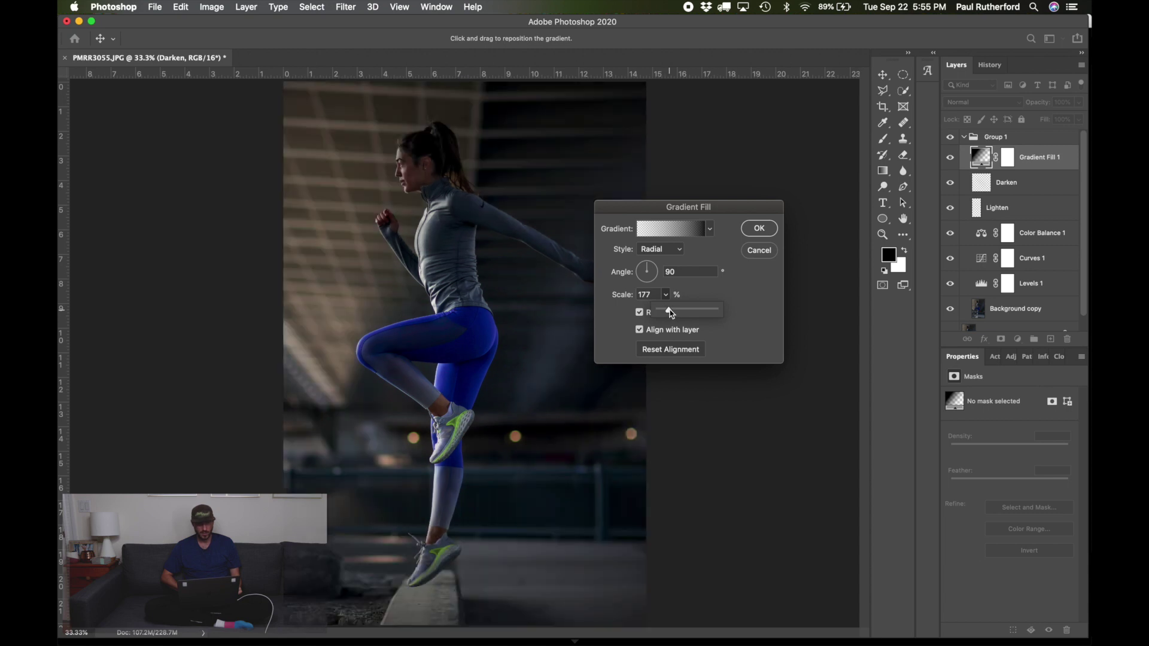
left_click(458, 290)
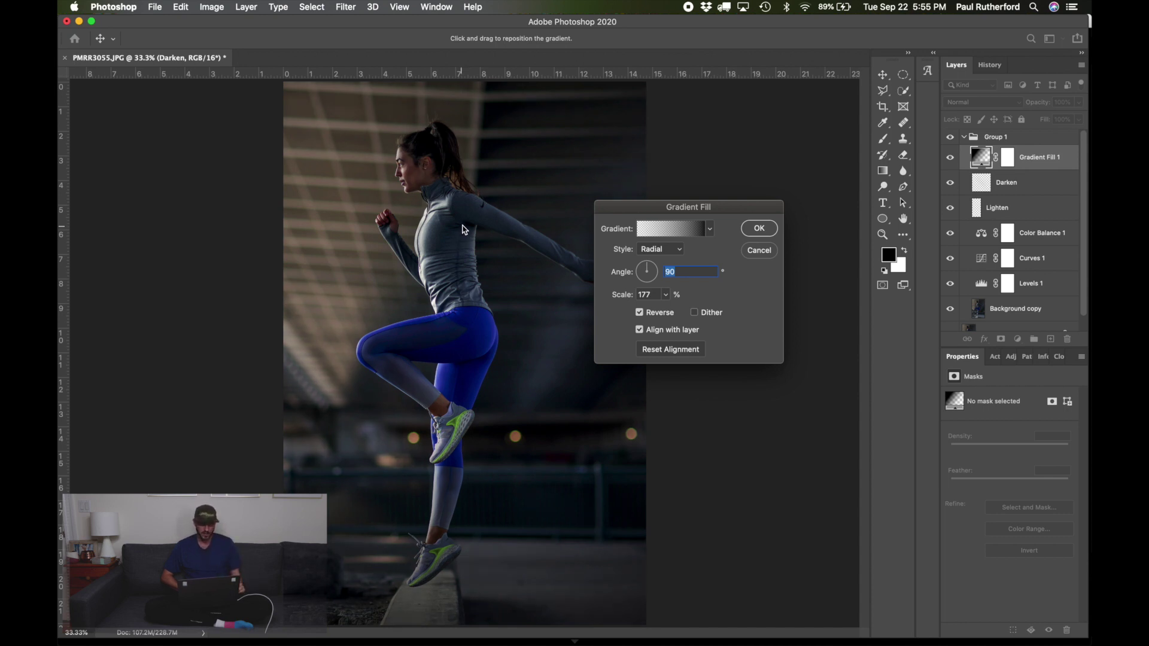
left_click_drag(464, 228, 471, 197)
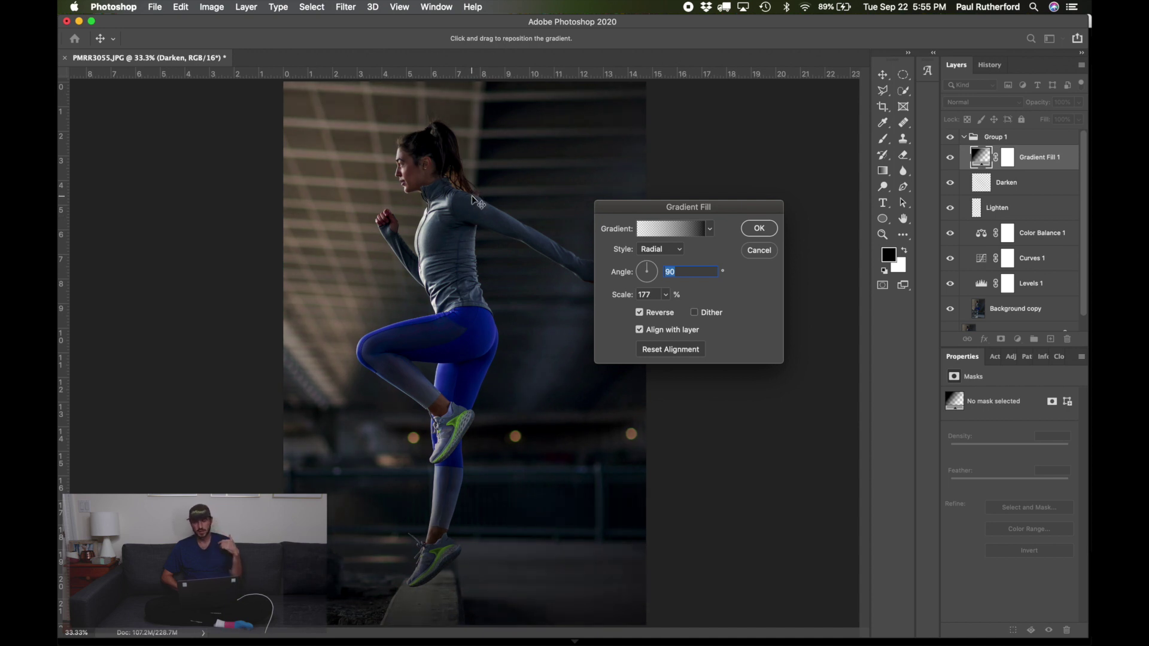
left_click(760, 229)
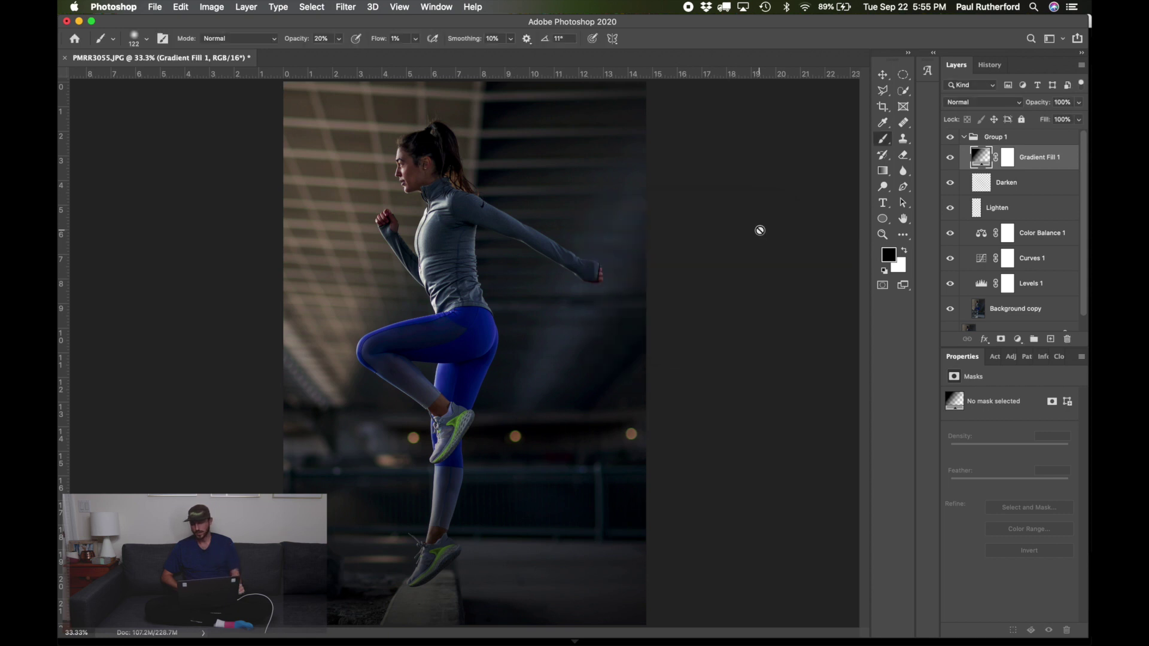
Blend the Gradient Fill 1 vignette in Soft Light and toggle it to compare
left_click(989, 103)
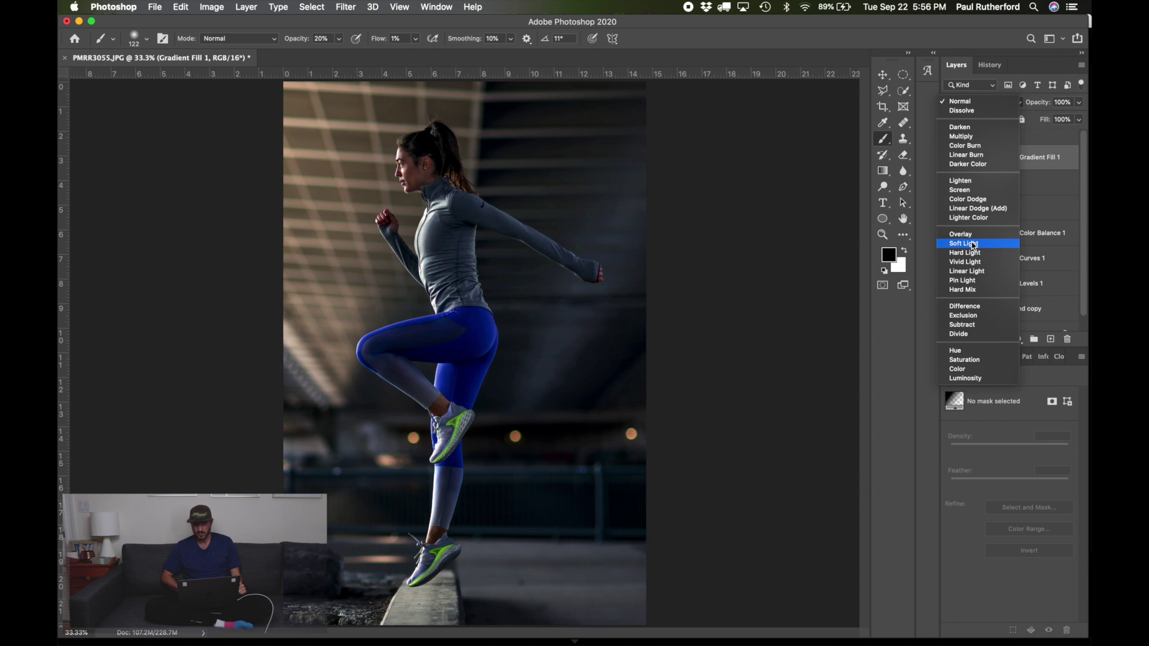
left_click(974, 244)
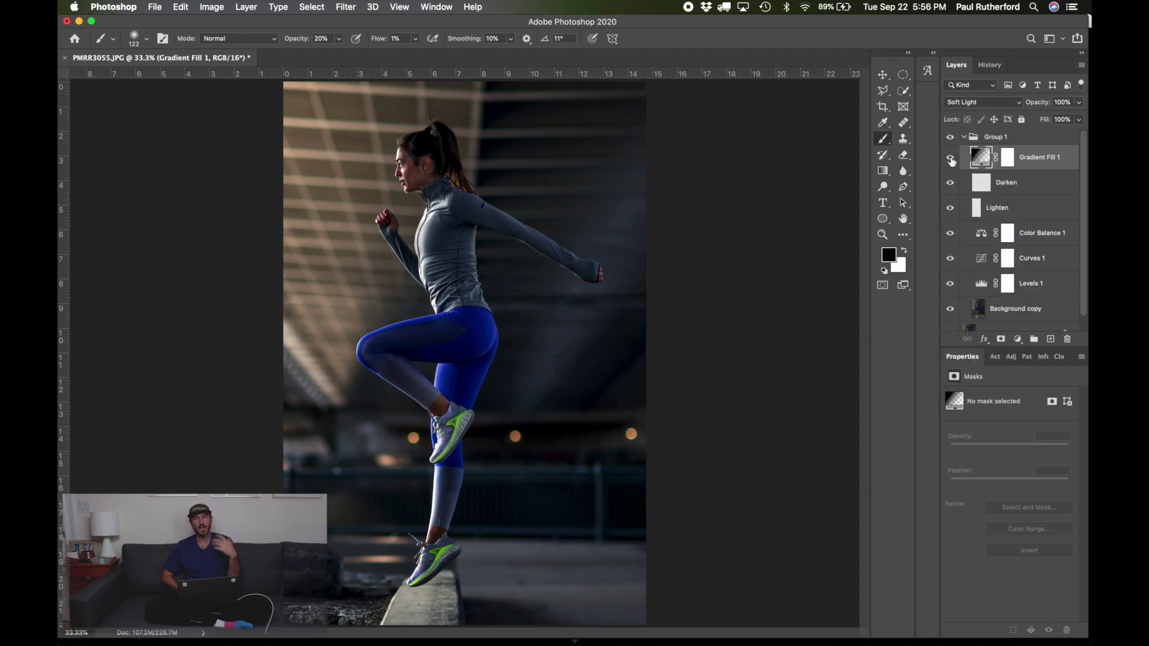
left_click(952, 159)
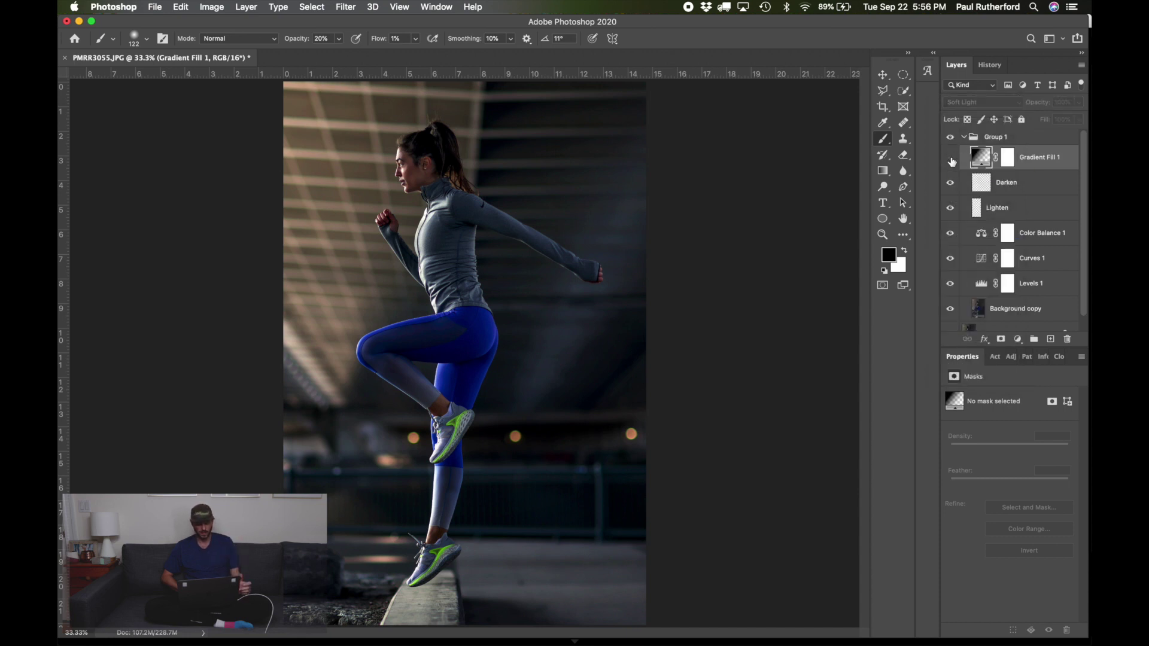
left_click(952, 159)
left_click(952, 159)
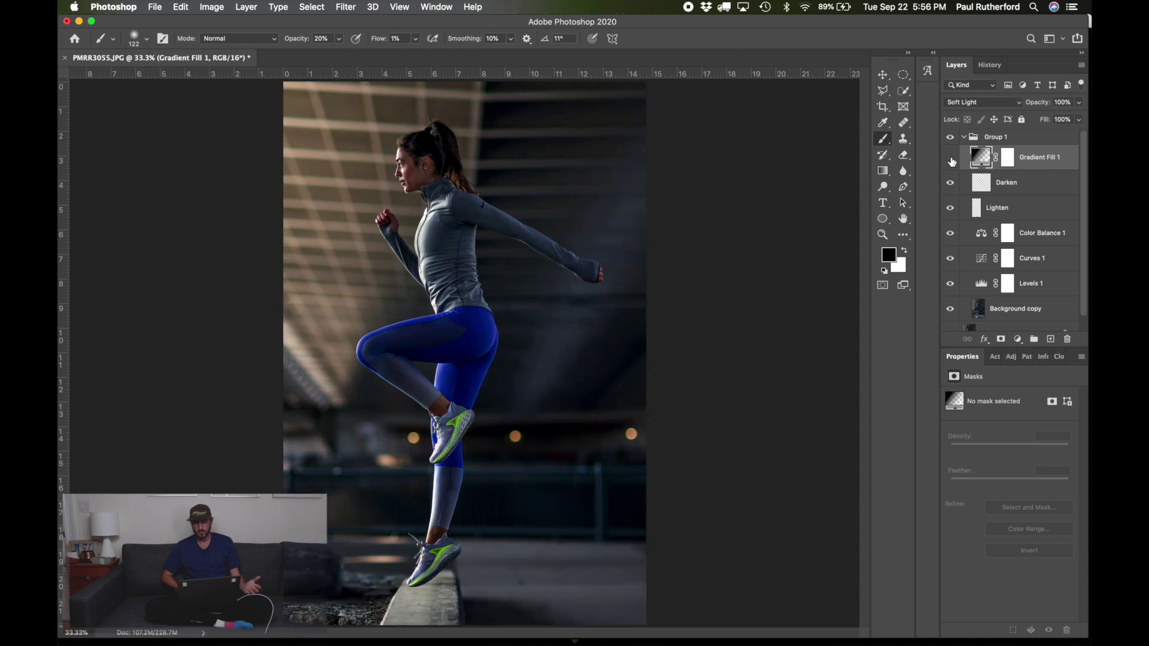
left_click(951, 159)
left_click(951, 159)
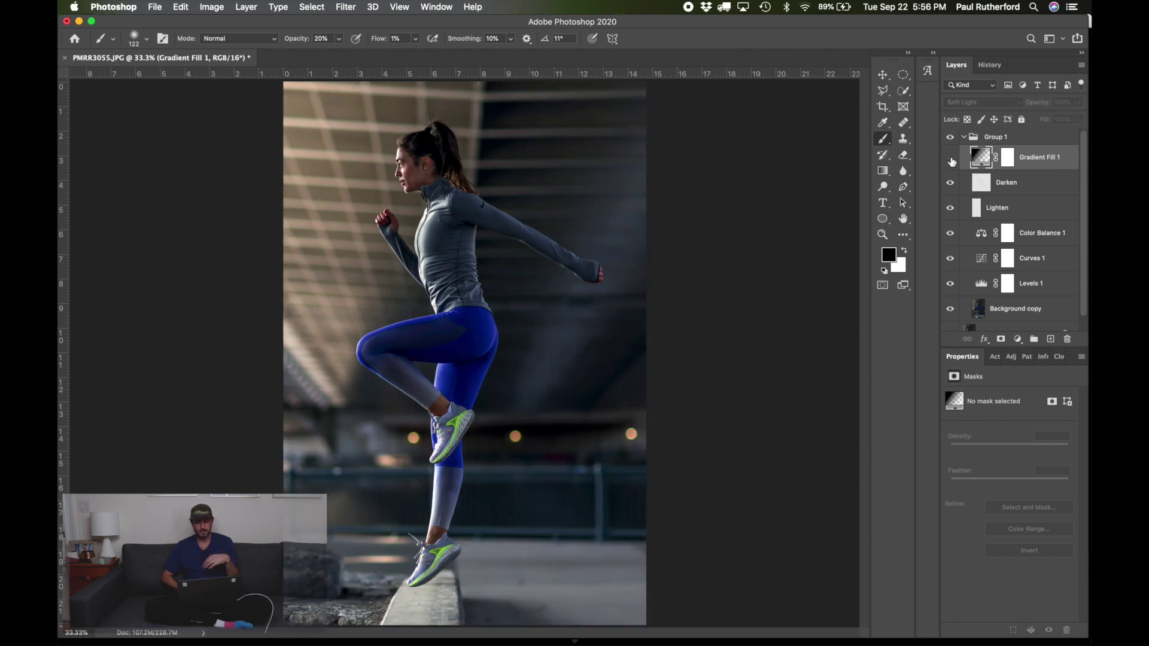
left_click(951, 159)
left_click(951, 159)
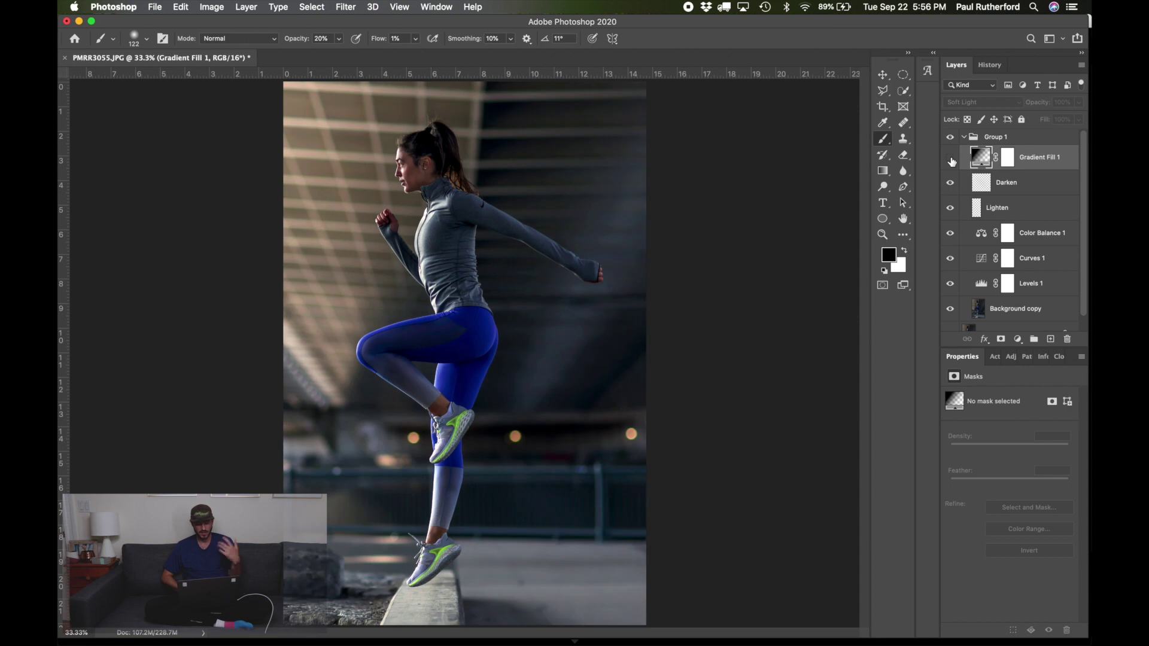
left_click(951, 159)
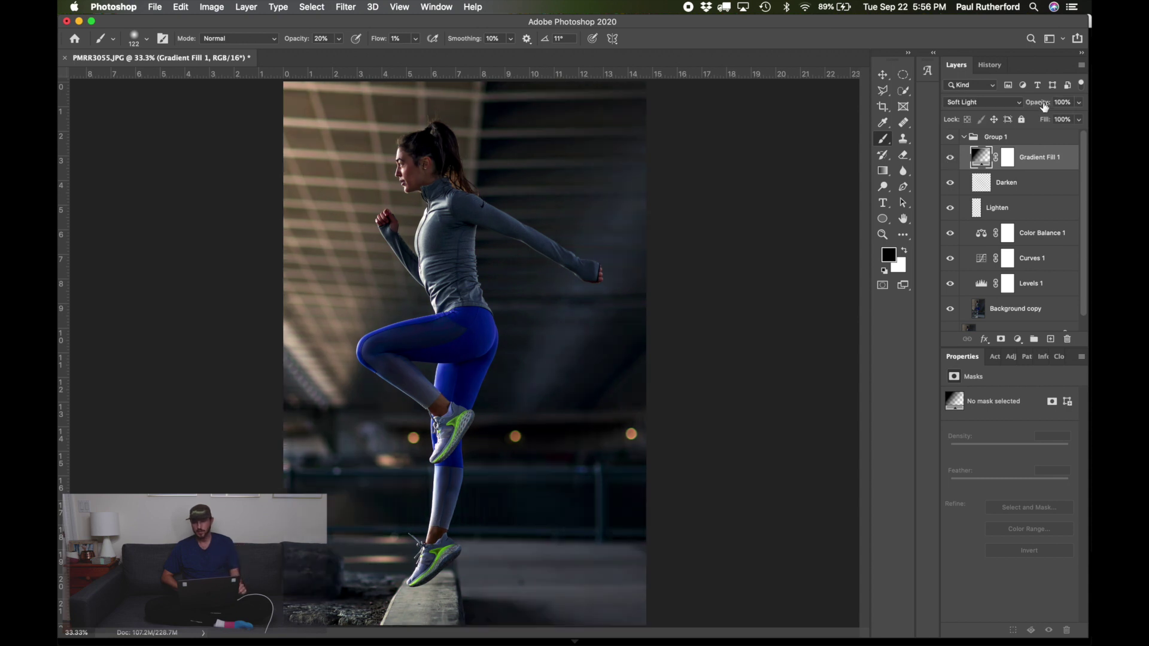
Lower the vignette layer's opacity to 42% and toggle it to check the result
left_click_drag(1043, 106, 1013, 108)
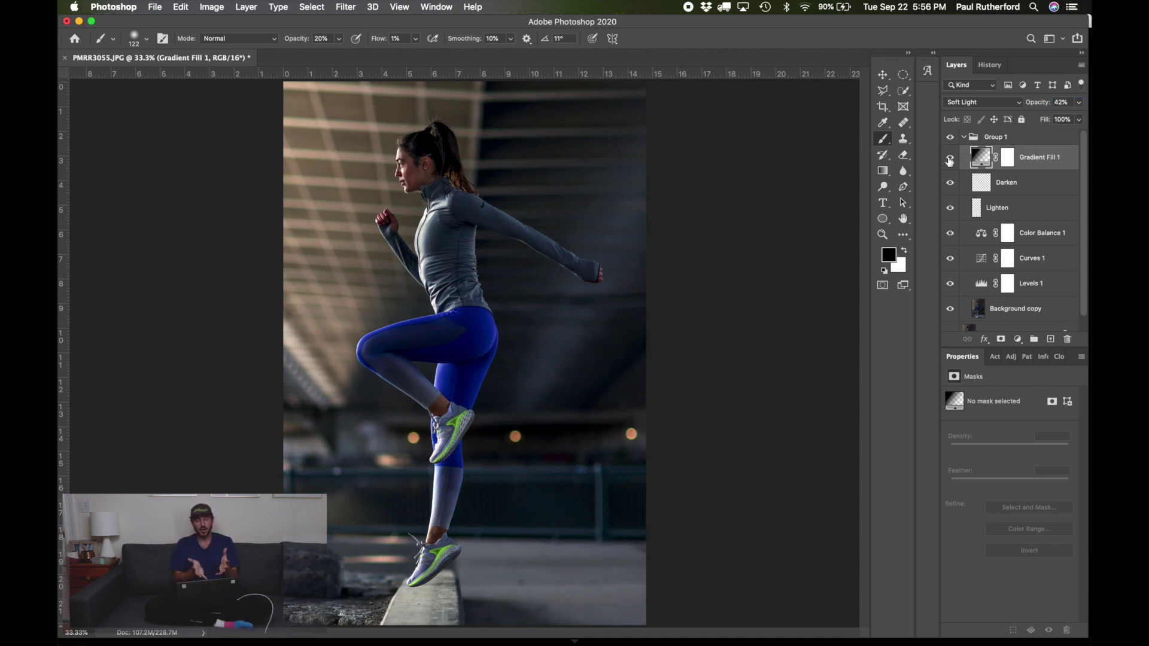
left_click(950, 159)
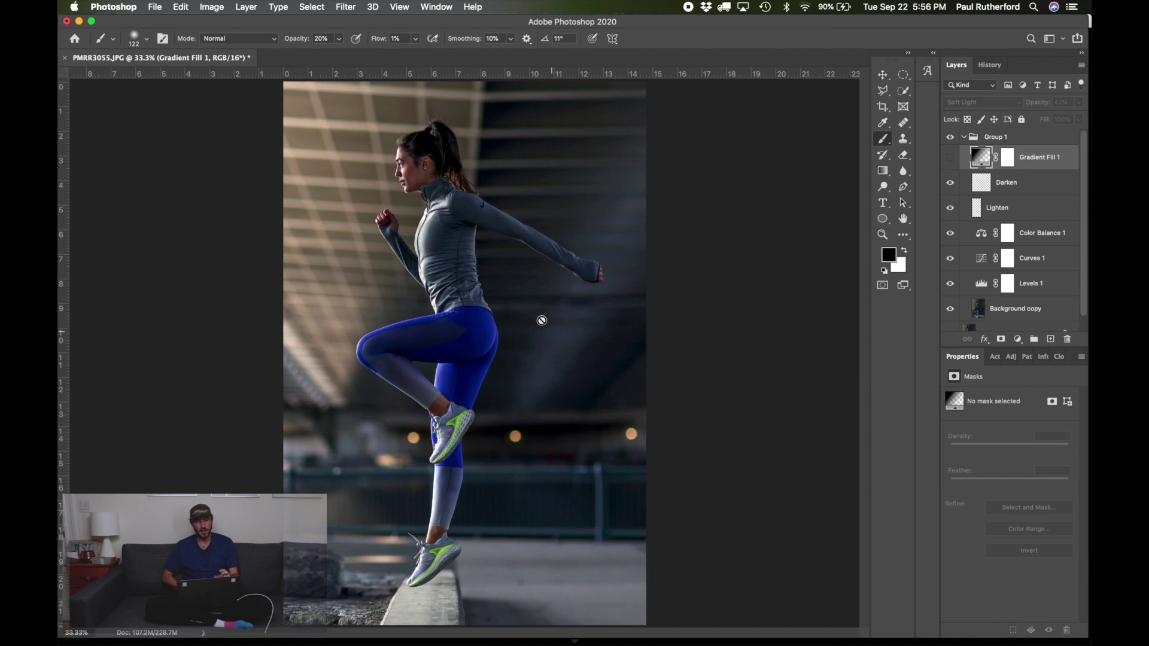
left_click(949, 159)
left_click(950, 158)
left_click(950, 159)
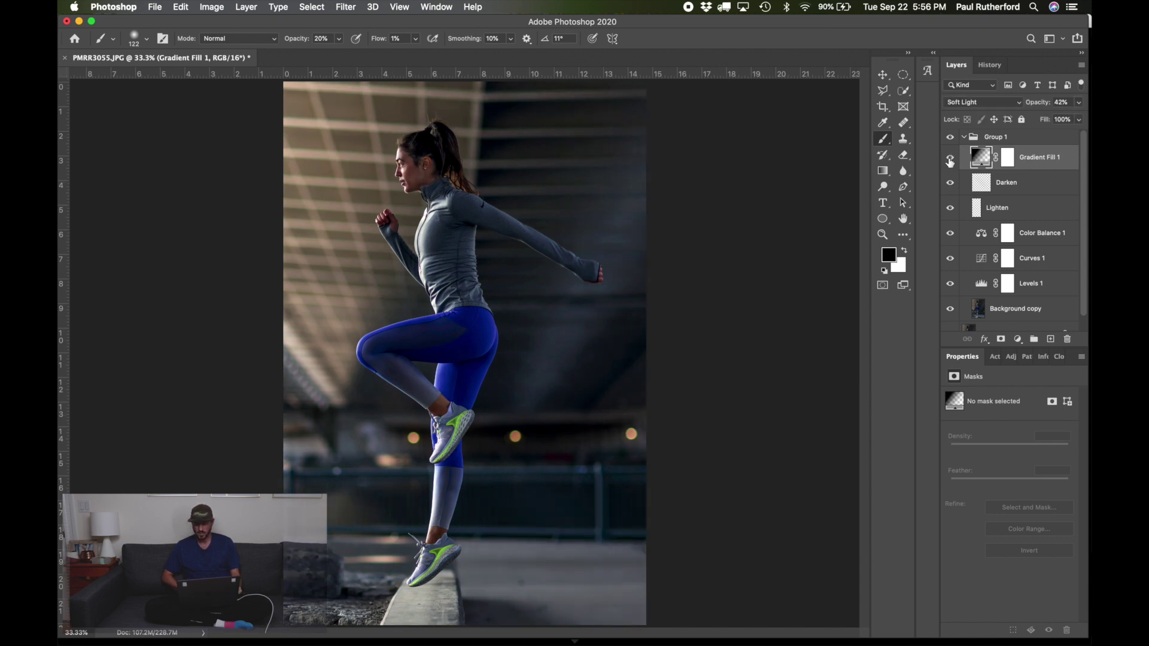
Dodge the runner in white on the Lighten layer with a 288 brush, comparing before and after
left_click(982, 209)
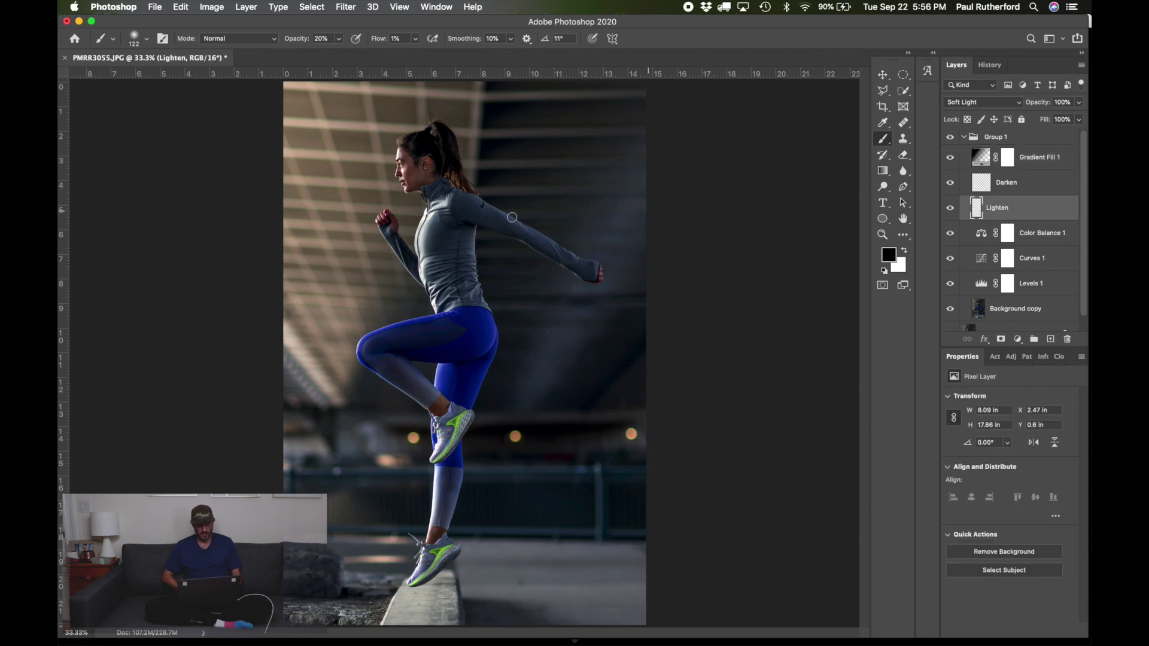
mouse_move(456, 221)
left_mouse_down()
mouse_move(436, 189)
mouse_move(519, 233)
mouse_move(439, 208)
mouse_move(461, 214)
mouse_move(458, 293)
mouse_move(445, 266)
mouse_move(458, 304)
mouse_move(414, 353)
mouse_move(396, 348)
mouse_move(446, 323)
mouse_move(466, 330)
mouse_move(394, 349)
mouse_move(466, 340)
mouse_move(392, 347)
mouse_move(407, 372)
mouse_move(386, 357)
mouse_move(442, 331)
mouse_move(453, 203)
mouse_move(434, 178)
mouse_move(438, 138)
mouse_move(452, 182)
mouse_move(517, 230)
mouse_move(465, 347)
mouse_move(452, 445)
mouse_move(444, 417)
mouse_move(440, 518)
mouse_move(409, 371)
mouse_move(425, 388)
mouse_move(377, 345)
mouse_move(379, 355)
mouse_move(458, 336)
mouse_move(429, 327)
left_mouse_up()
key("x")
left_click(951, 210)
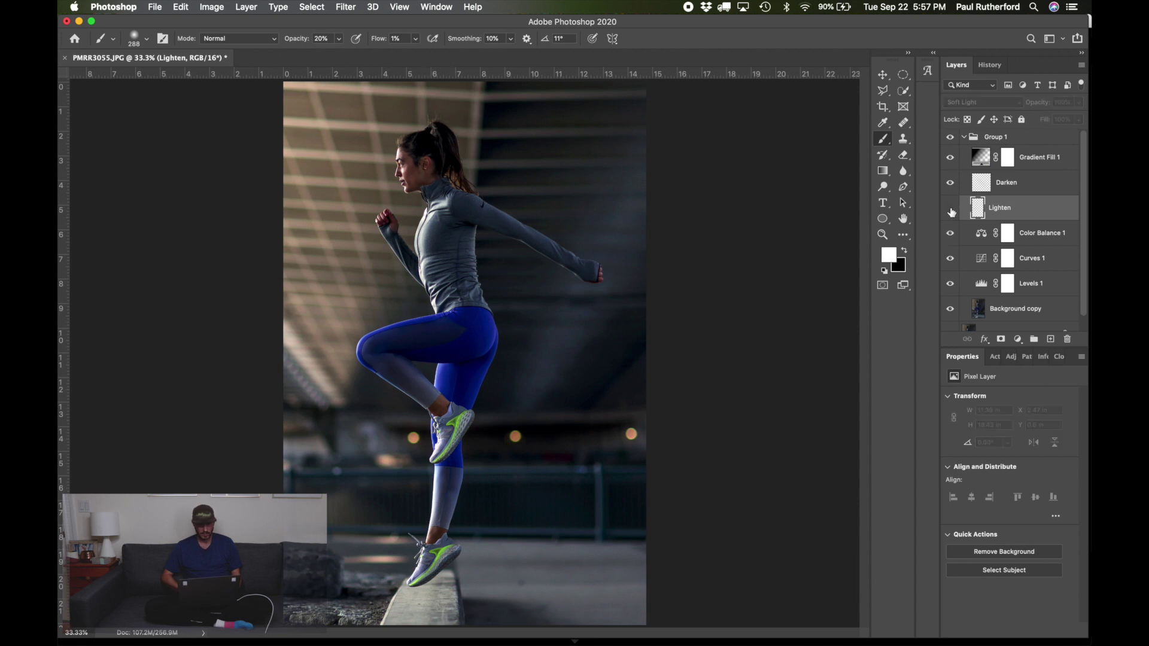
left_click(952, 210)
left_click(952, 209)
left_click(951, 210)
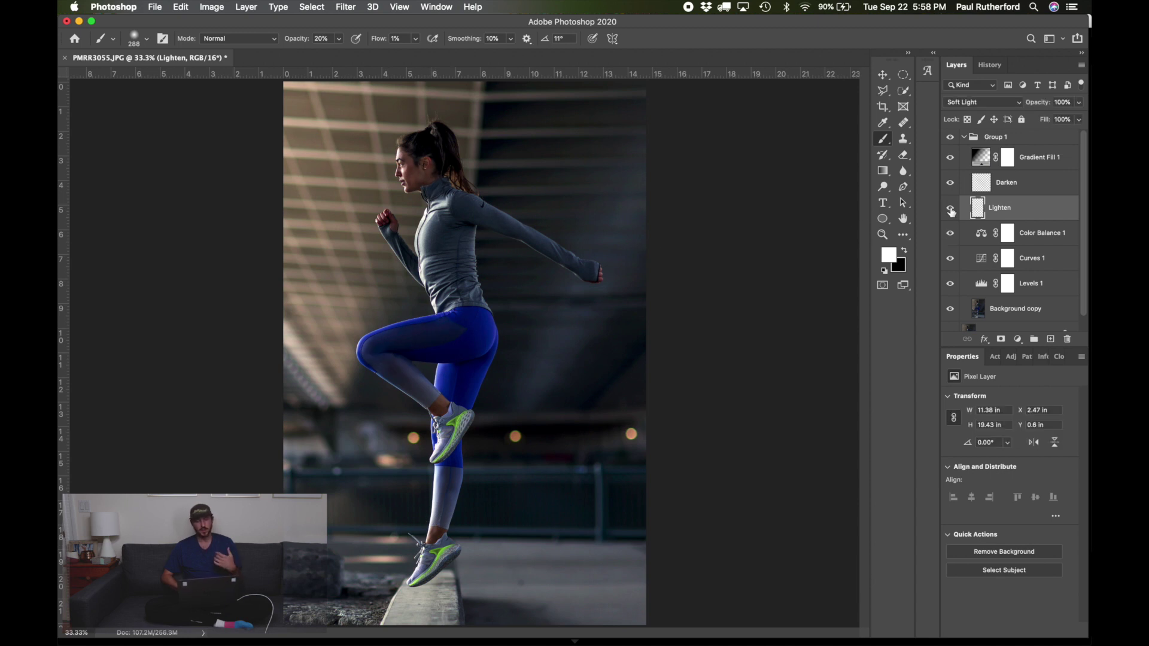
Paint another brightening stroke at 44% flow, then undo the stray stroke along the top edge
left_click(396, 39)
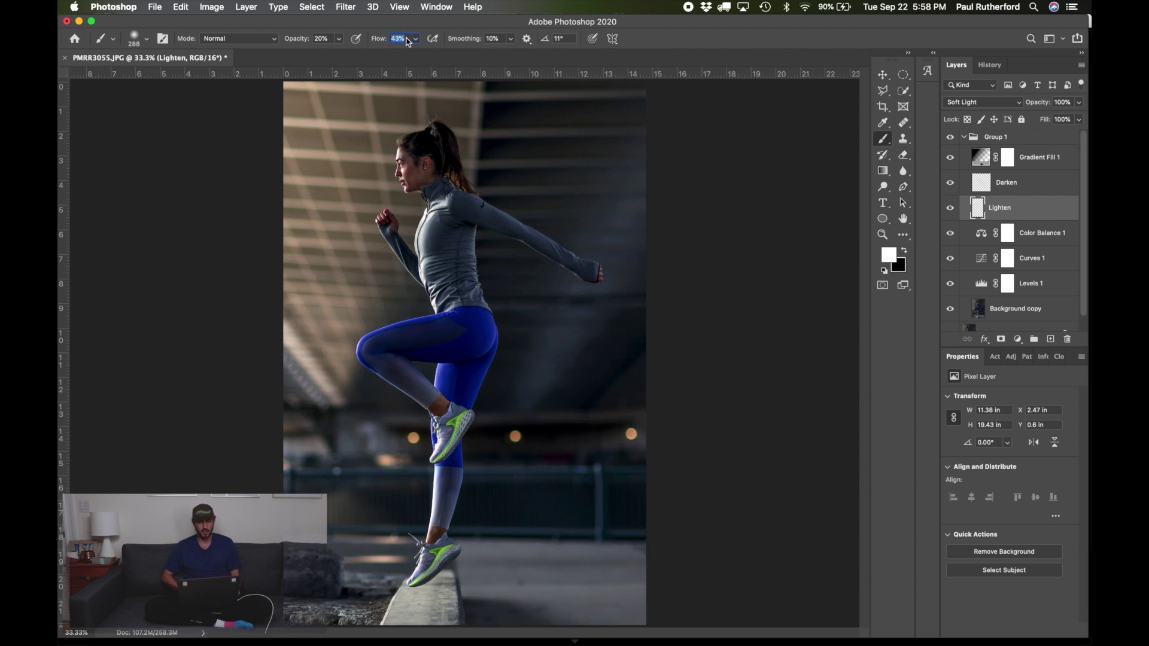
type("44")
key("Return")
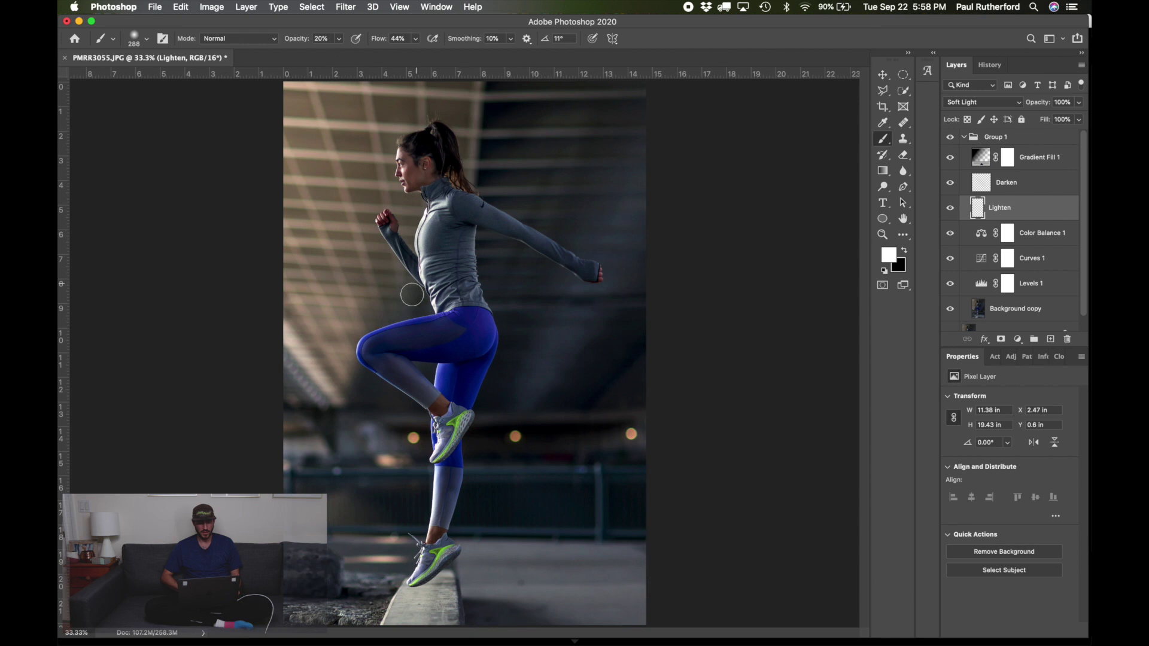
left_click(456, 88)
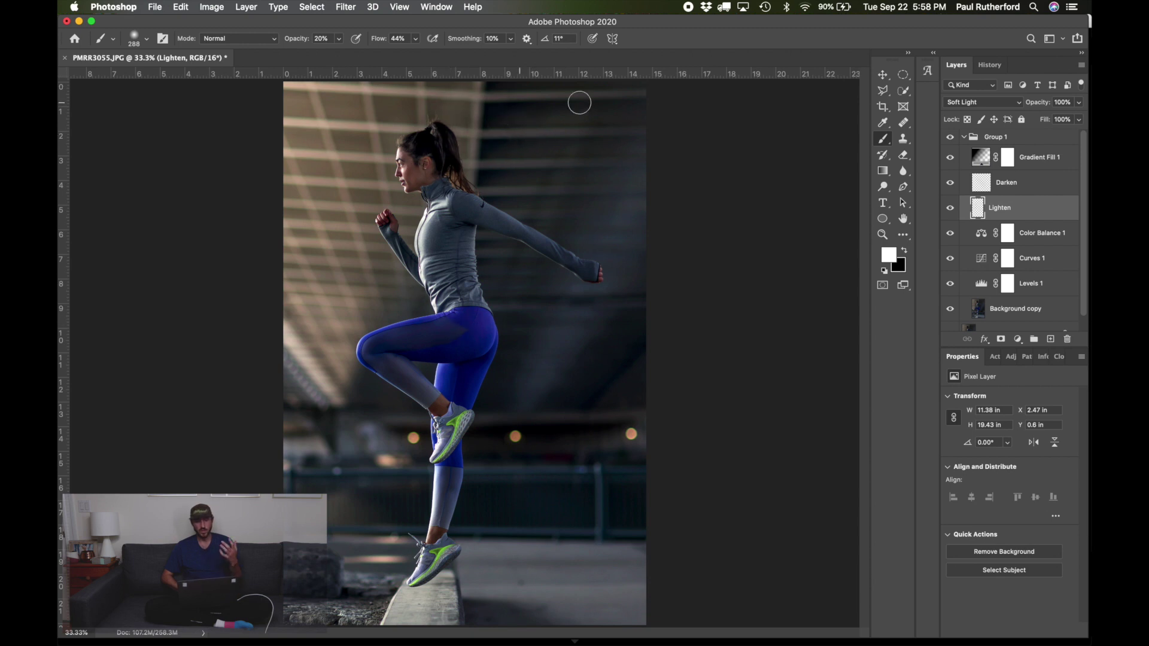
left_click(951, 207)
left_click(950, 209)
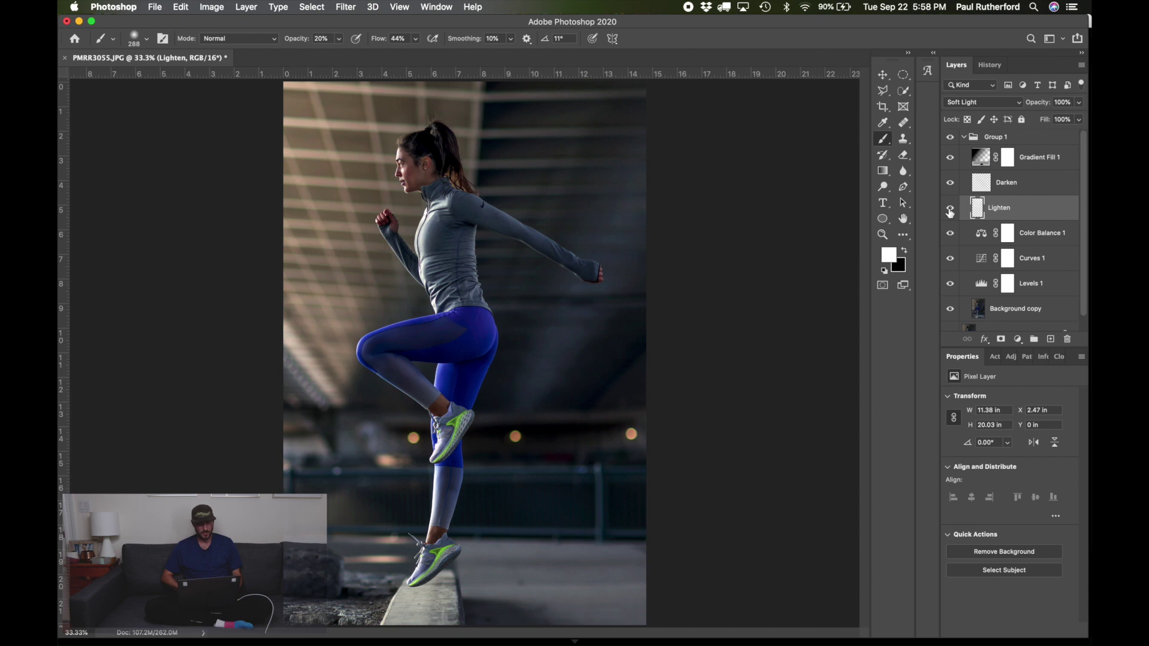
key("super+z")
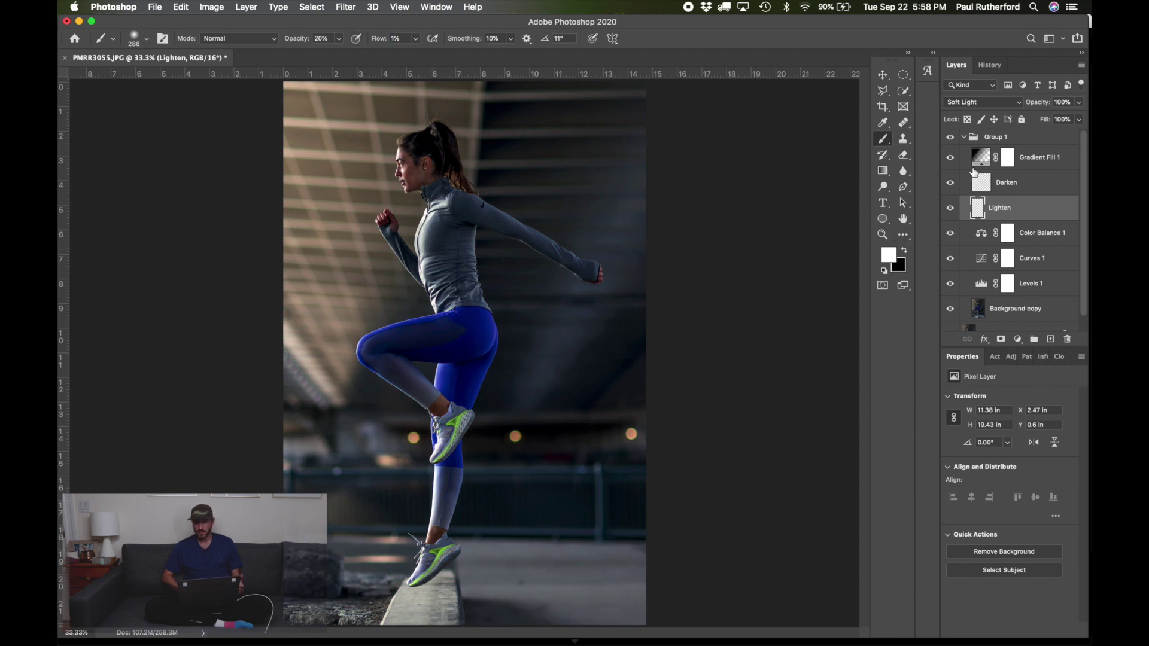
Merge the layers from Gradient Fill 1 down to Background copy into one, then show Actions
left_click(1041, 159)
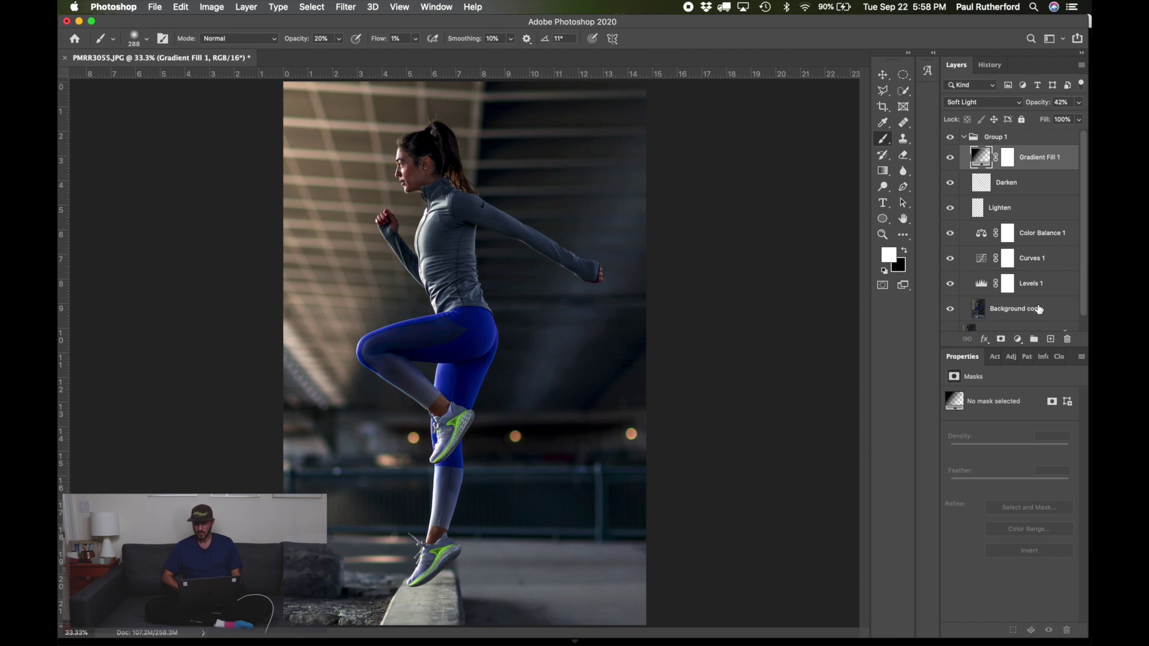
left_click(1036, 310, "shift")
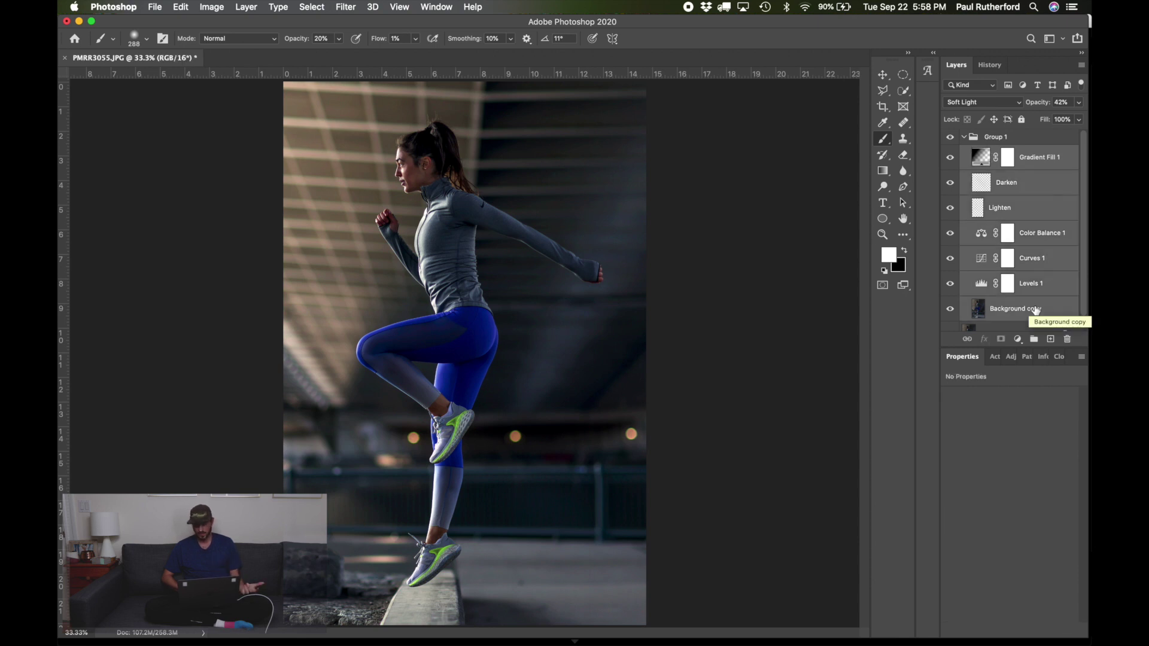
right_click(1036, 310)
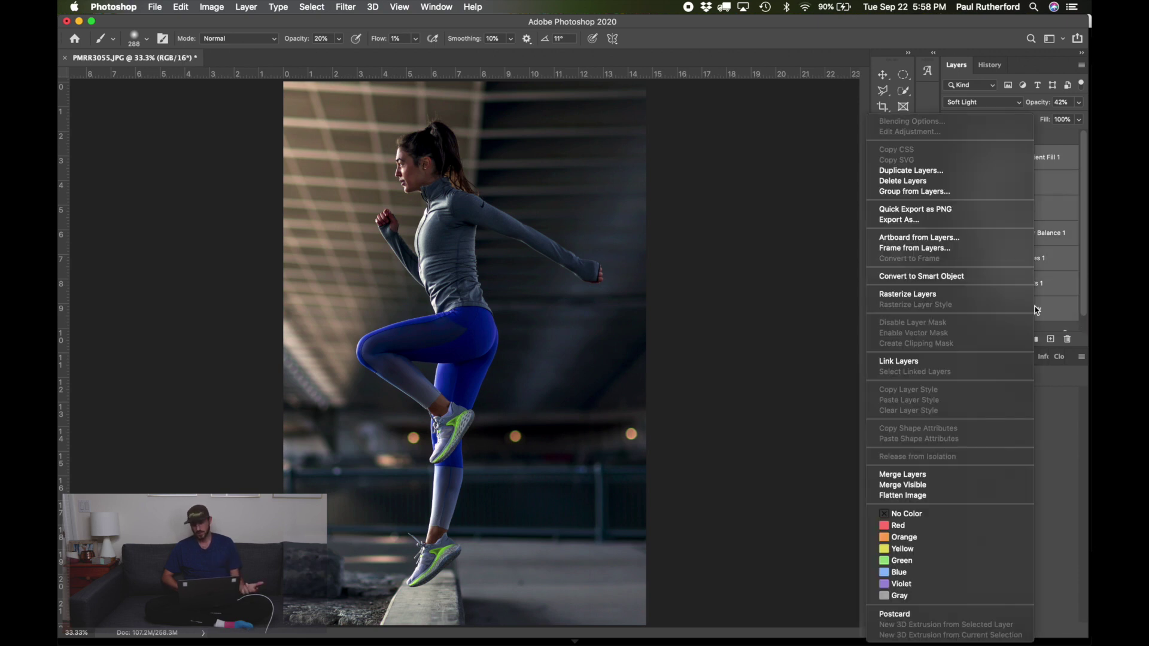
left_click(951, 477)
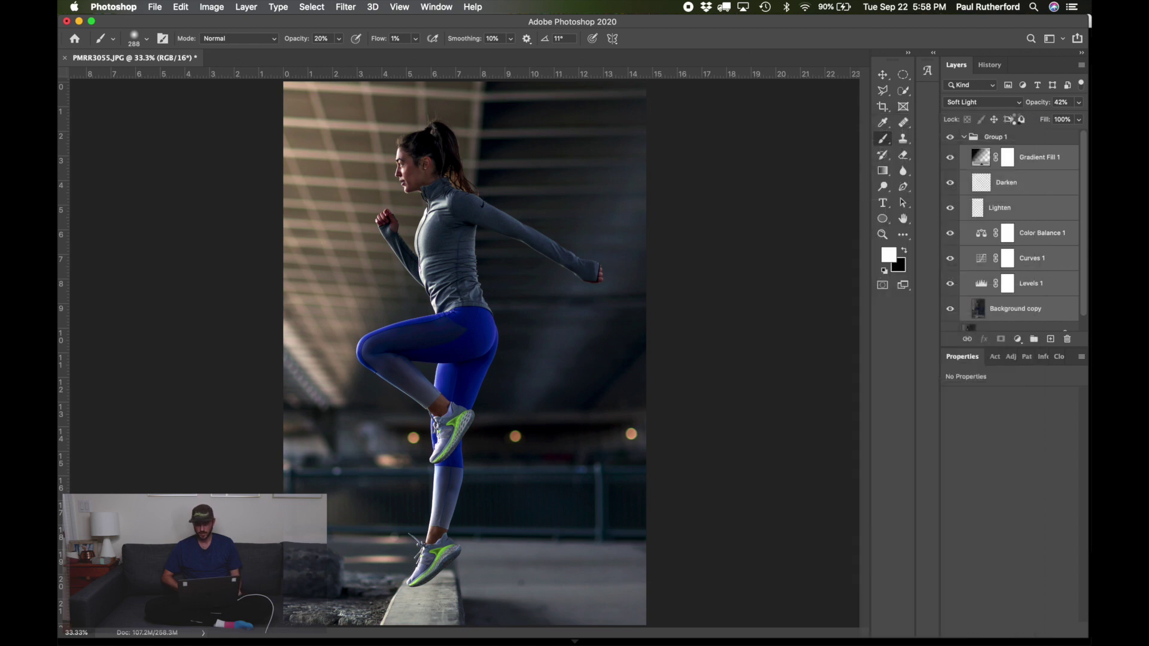
left_click(995, 357)
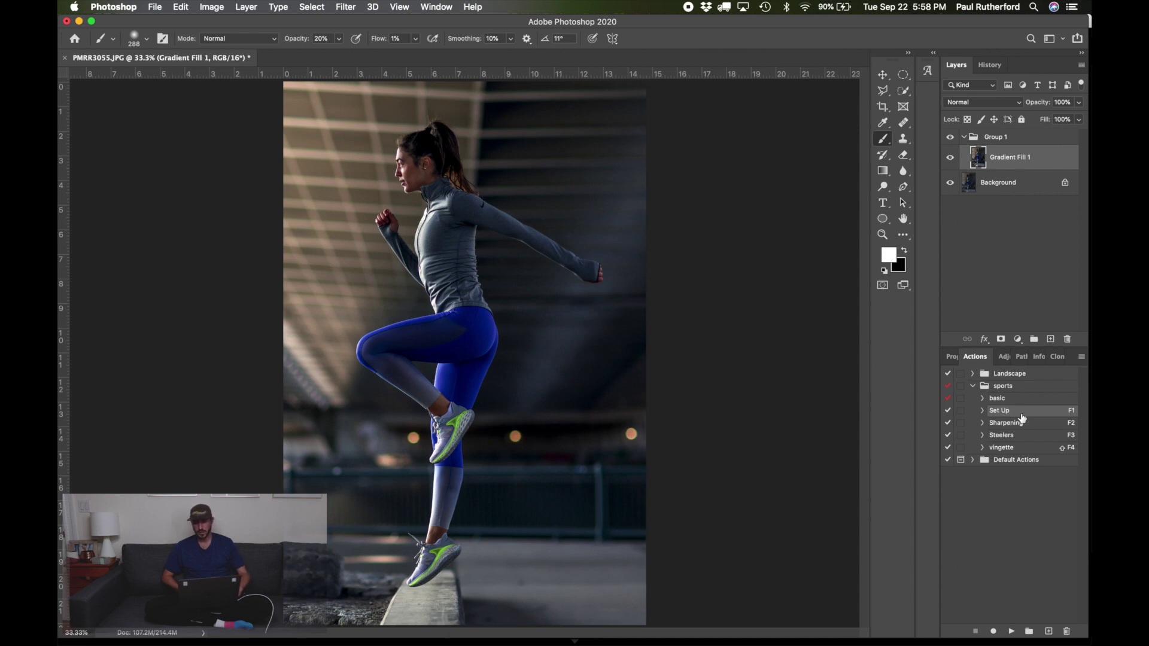
Run and fully undo the Sharpening action, then duplicate the merged Gradient Fill 1 layer
key("F2")
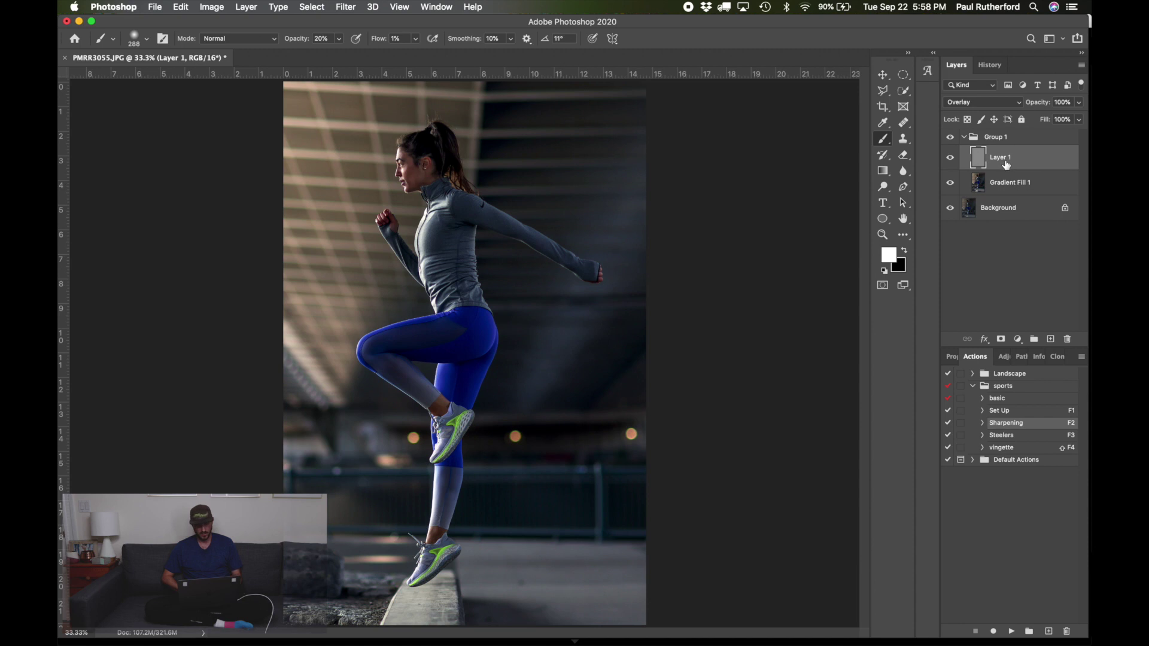
key("super+z")
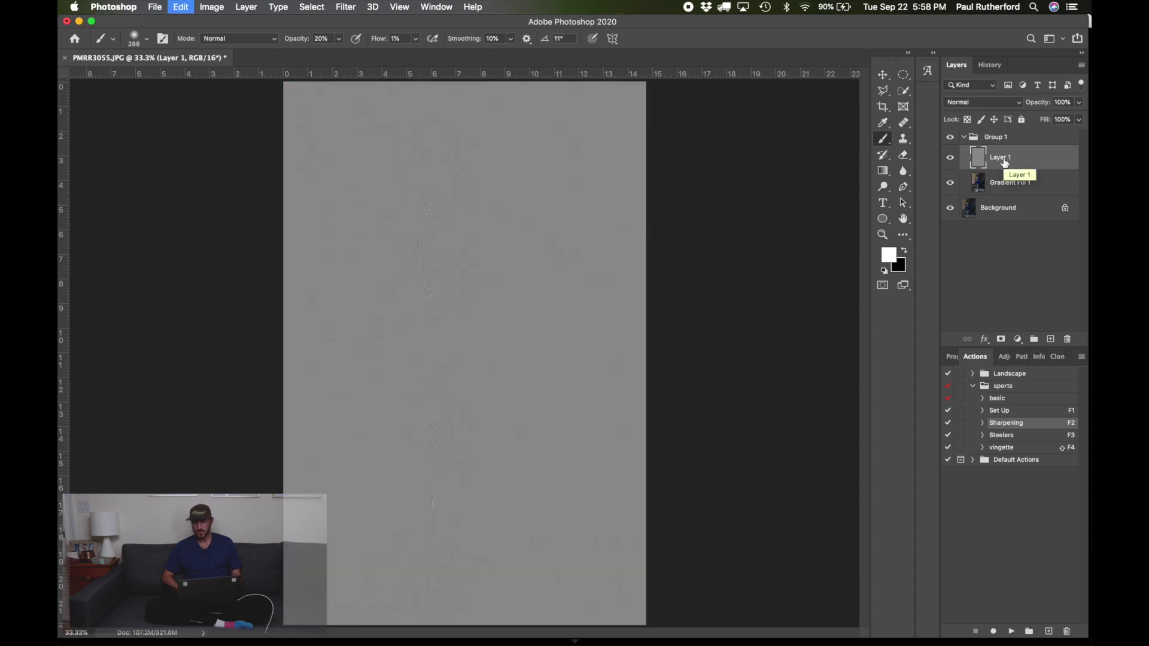
key("super+z")
left_click_drag(1011, 159, 1051, 340)
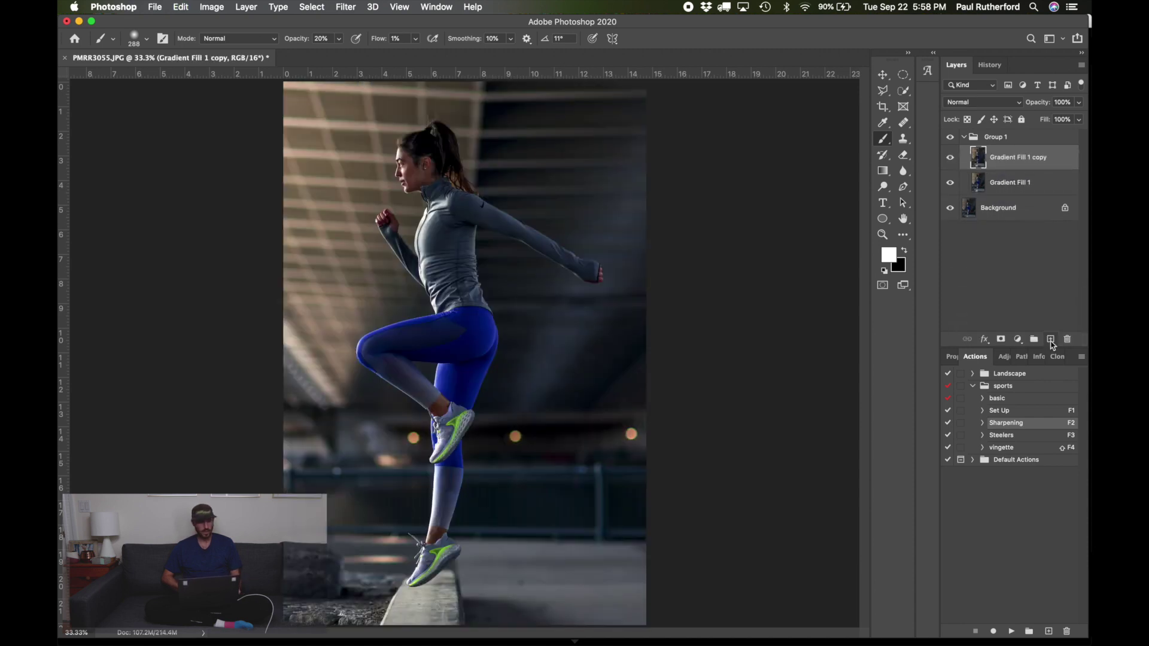
Apply a High Pass filter with a 2.6-pixel radius to the Gradient Fill 1 copy
left_click(346, 7)
mouse_move(464, 263)
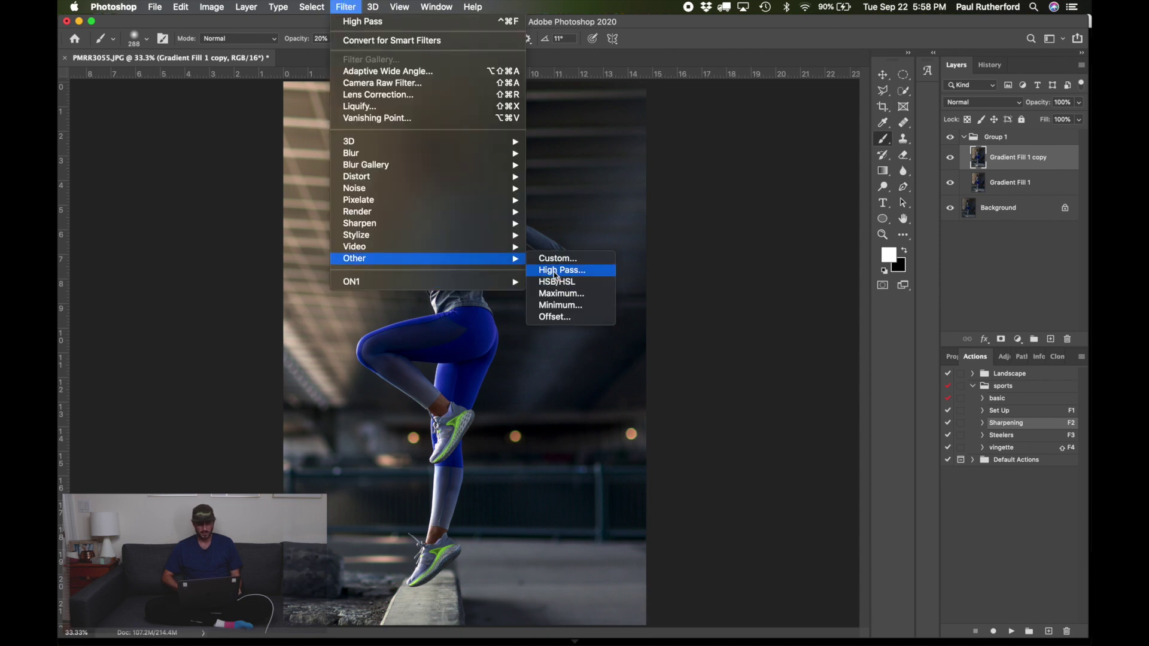
left_click(555, 270)
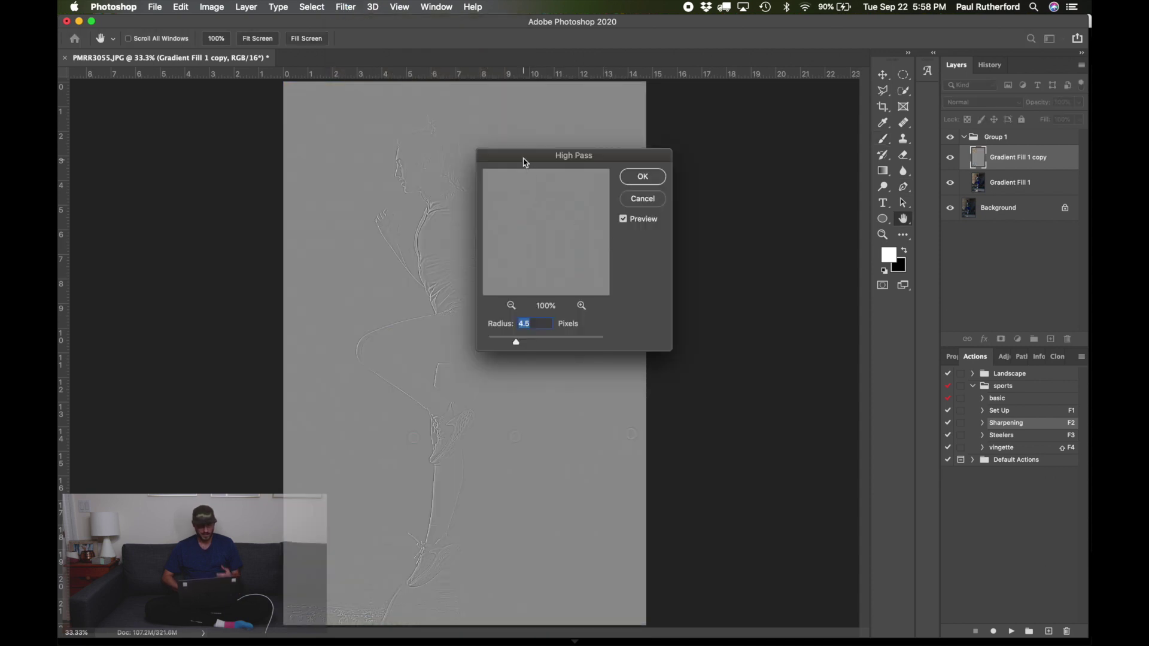
left_click_drag(524, 161, 619, 143)
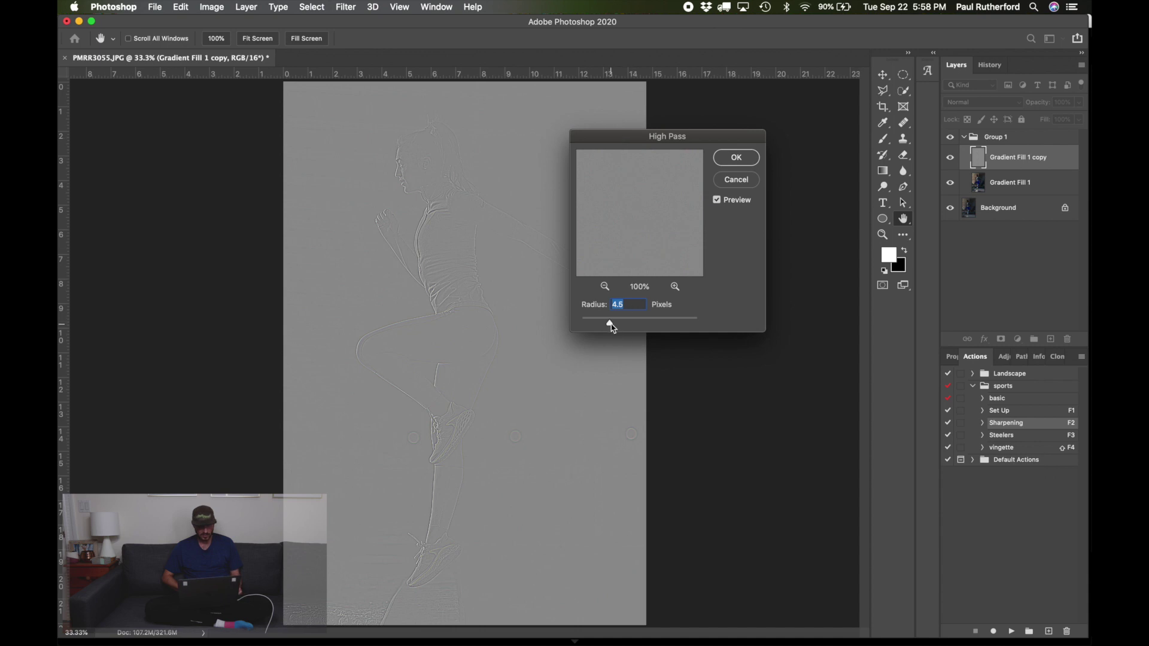
left_click_drag(611, 324, 595, 325)
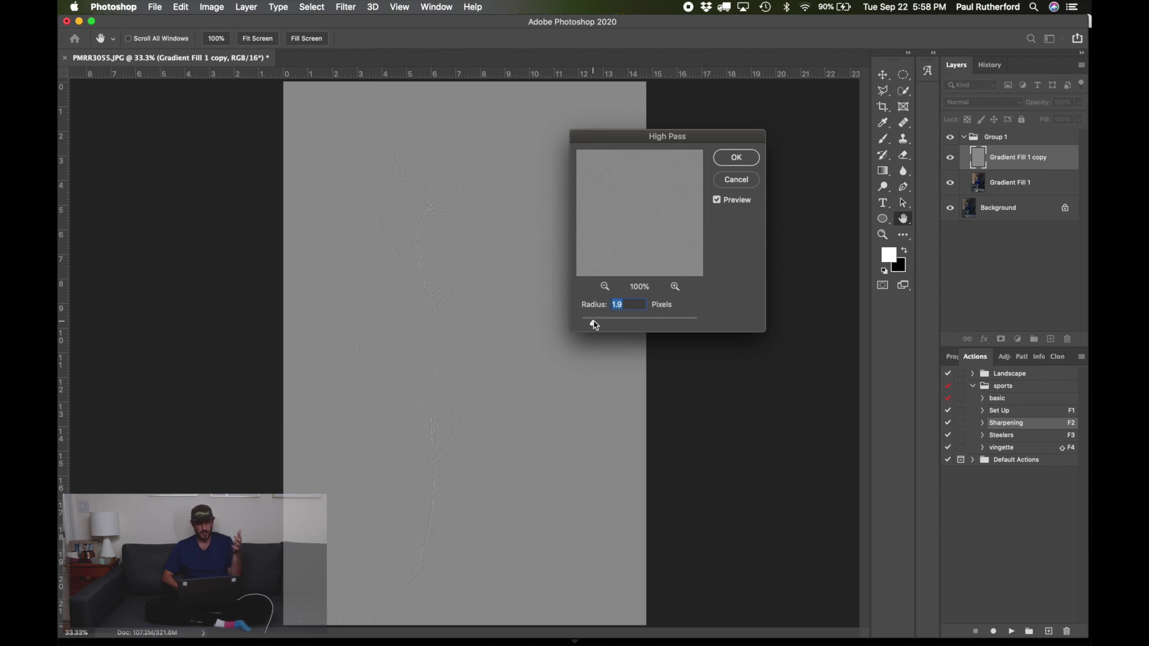
mouse_move(595, 325)
left_mouse_down()
mouse_move(620, 326)
mouse_move(596, 324)
left_mouse_up()
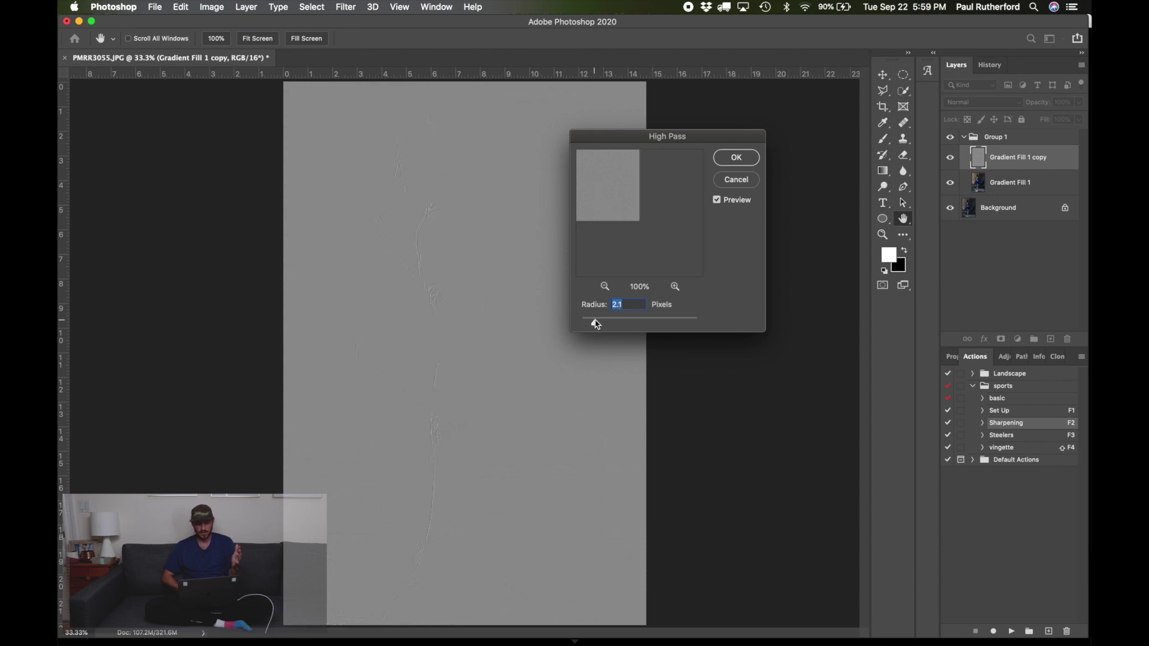
left_click_drag(596, 324, 598, 324)
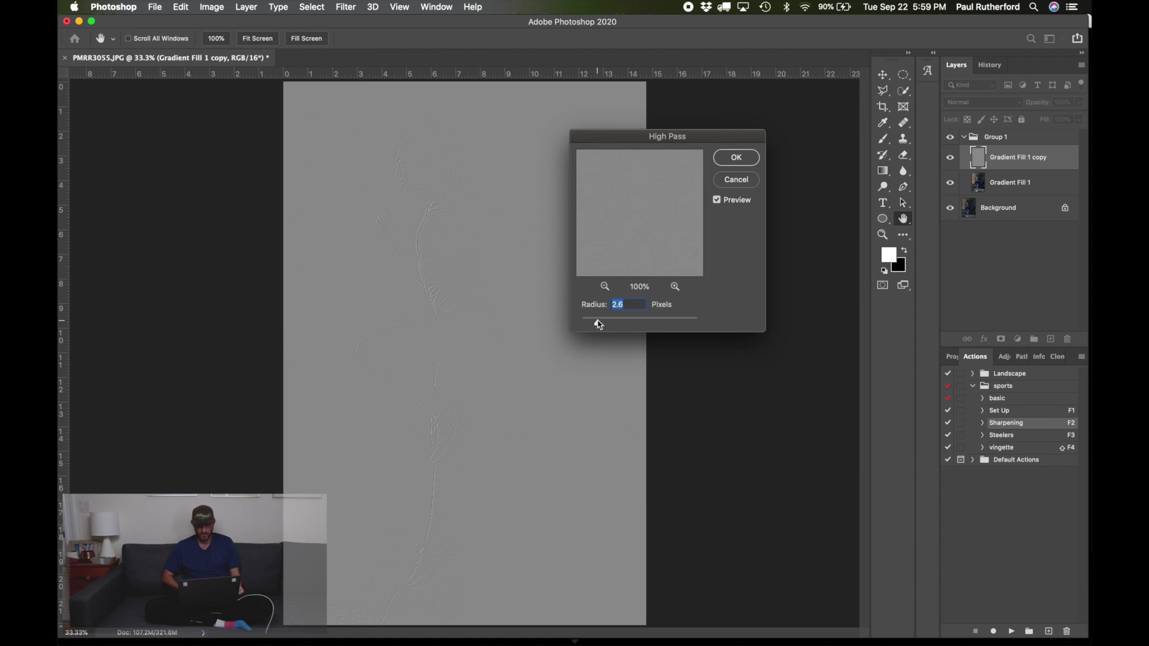
left_click(735, 158)
Blend the high-pass layer in Soft Light and toggle it to compare the sharpening
key("b")
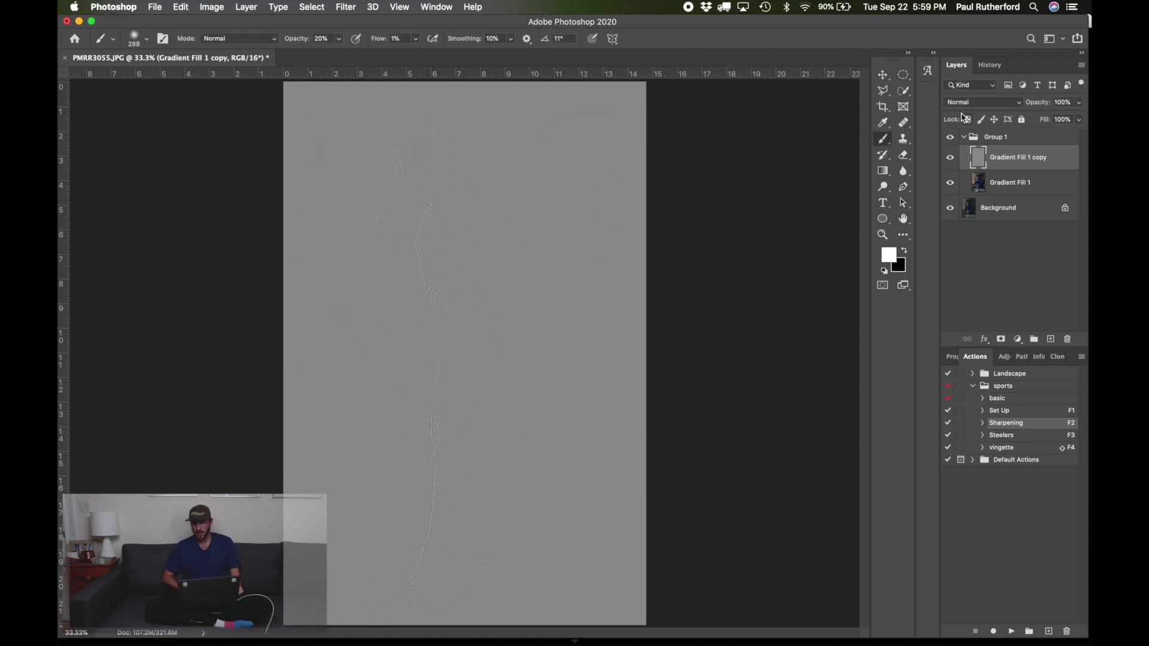
left_click(982, 103)
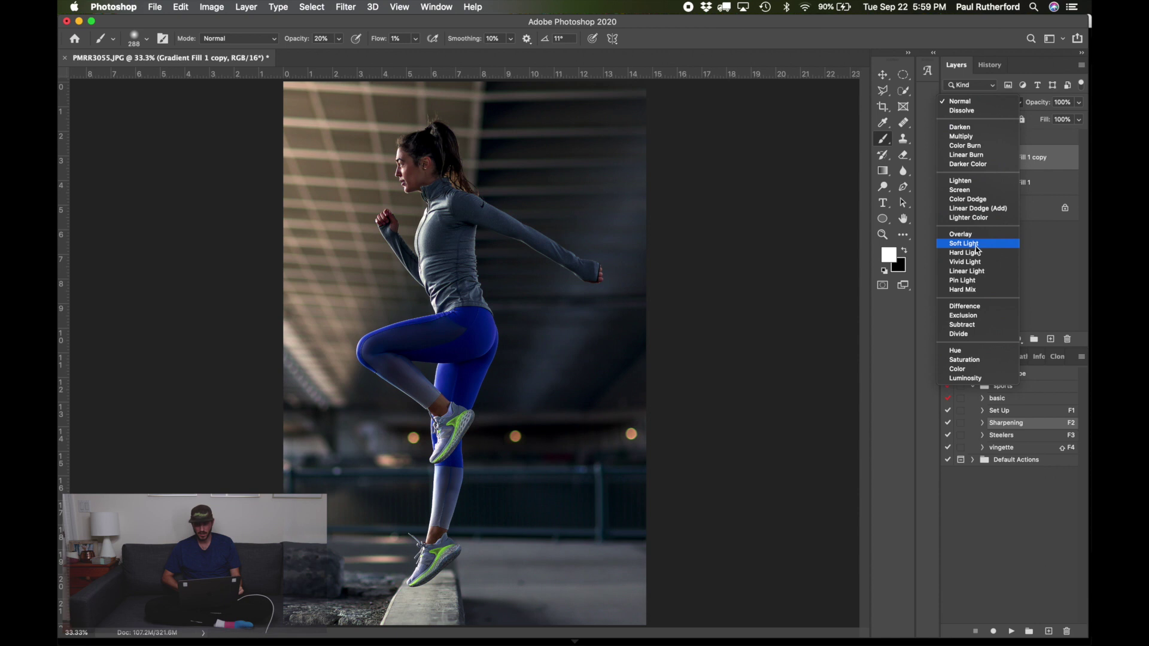
left_click(978, 244)
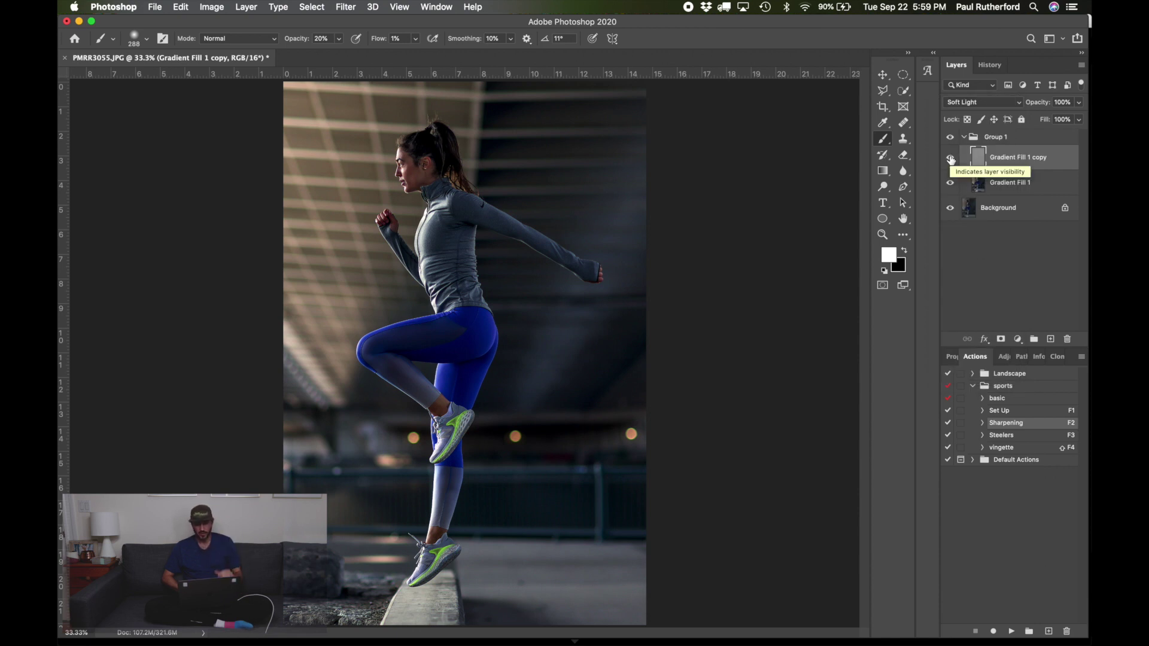
left_click(951, 158)
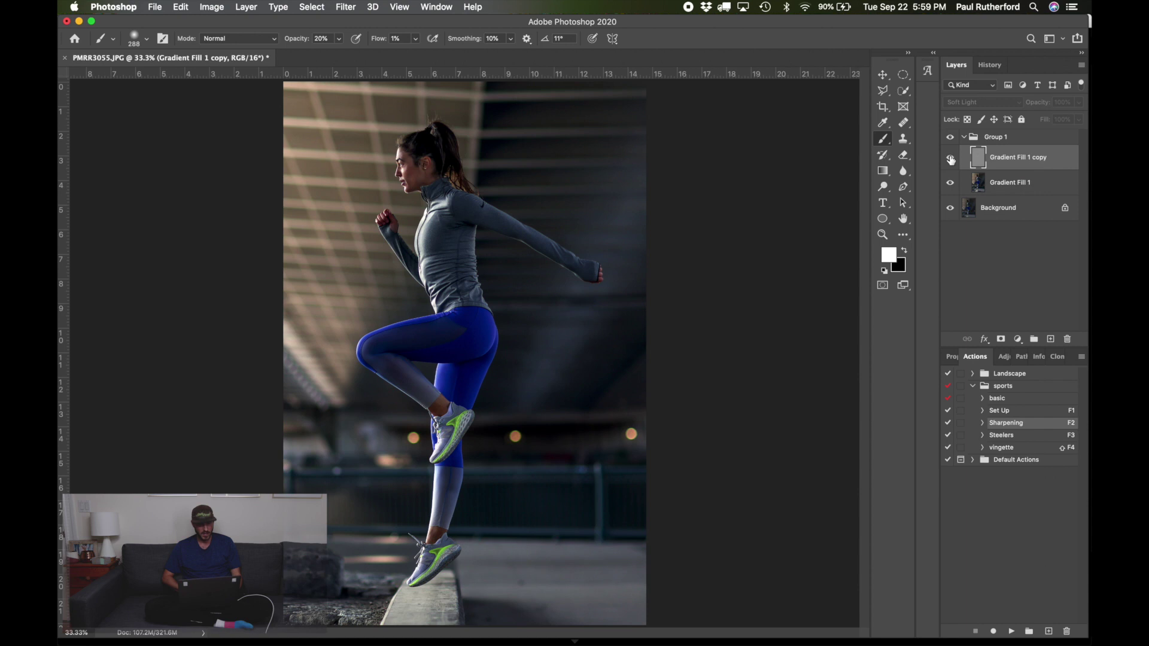
left_click(951, 159)
left_click(950, 159)
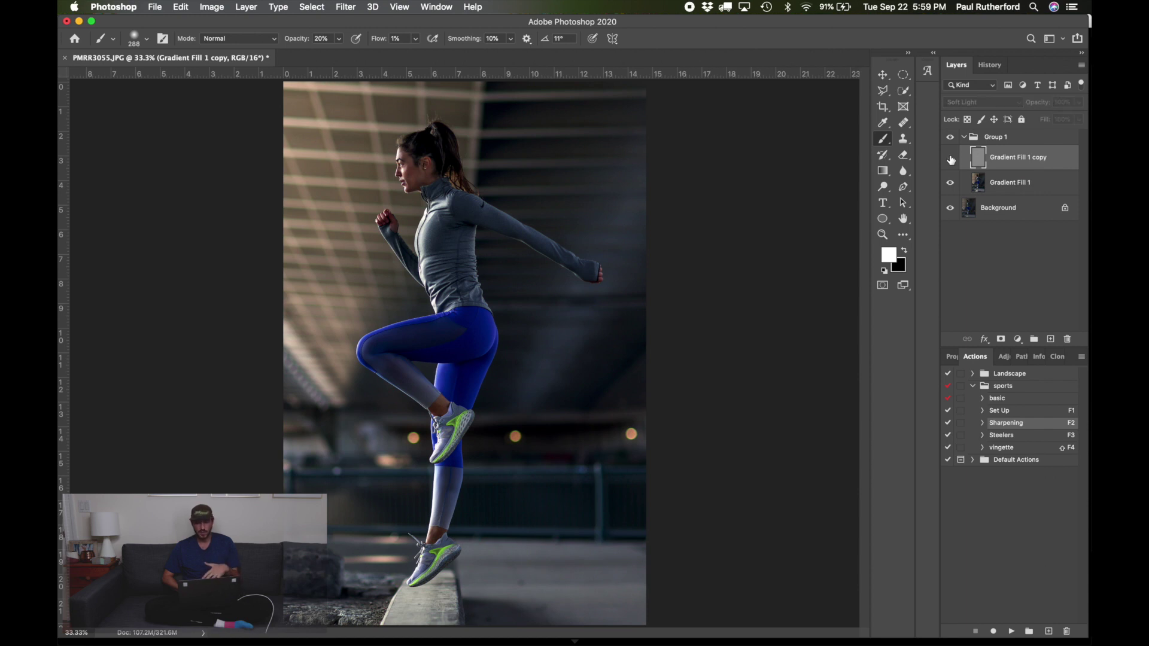
left_click(951, 158)
left_click(951, 158)
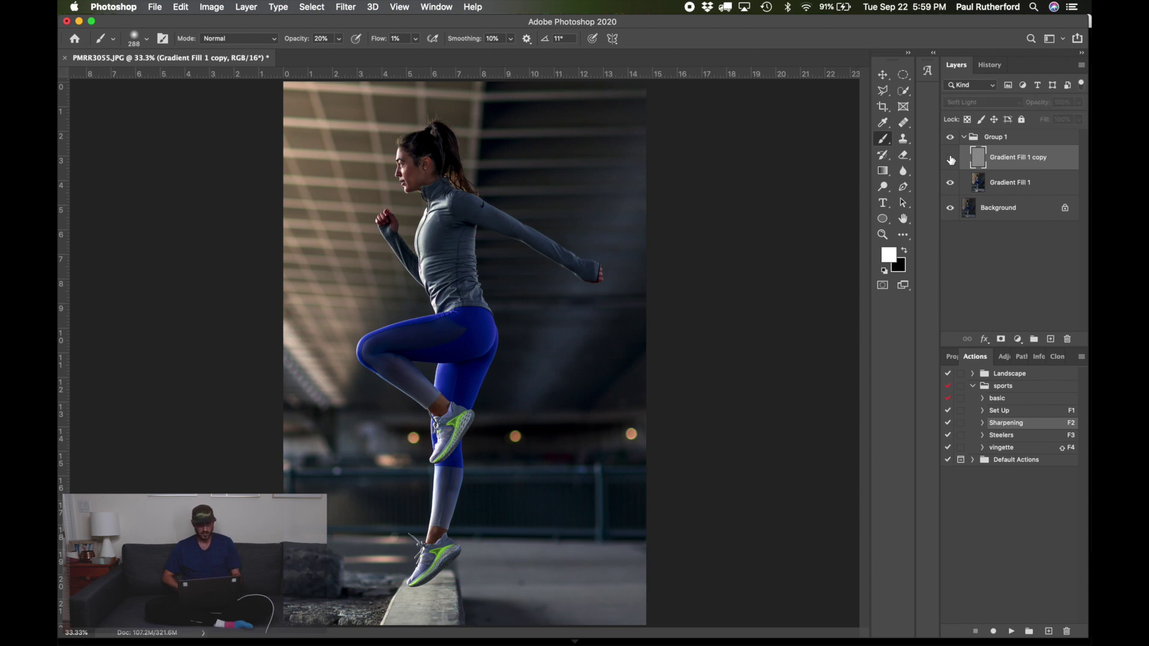
Zoom in on the runner's face to inspect the sharpening, then zoom back out
key("z")
left_click(421, 181)
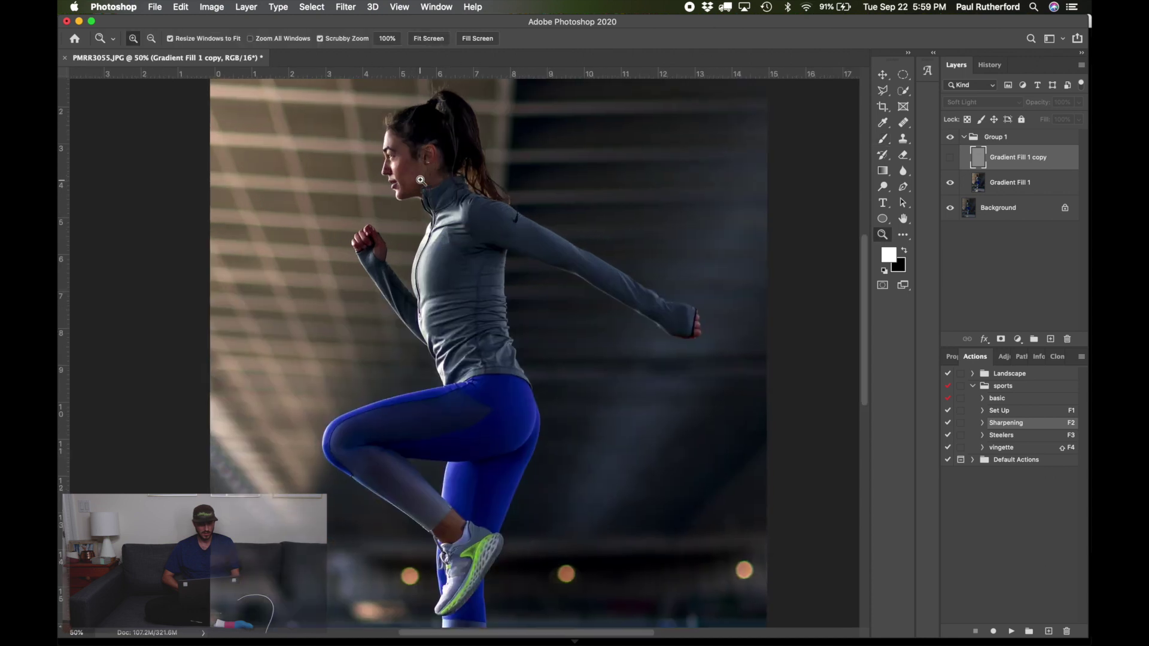
left_click(421, 180)
scroll(421, 181, "up", 3)
key("b")
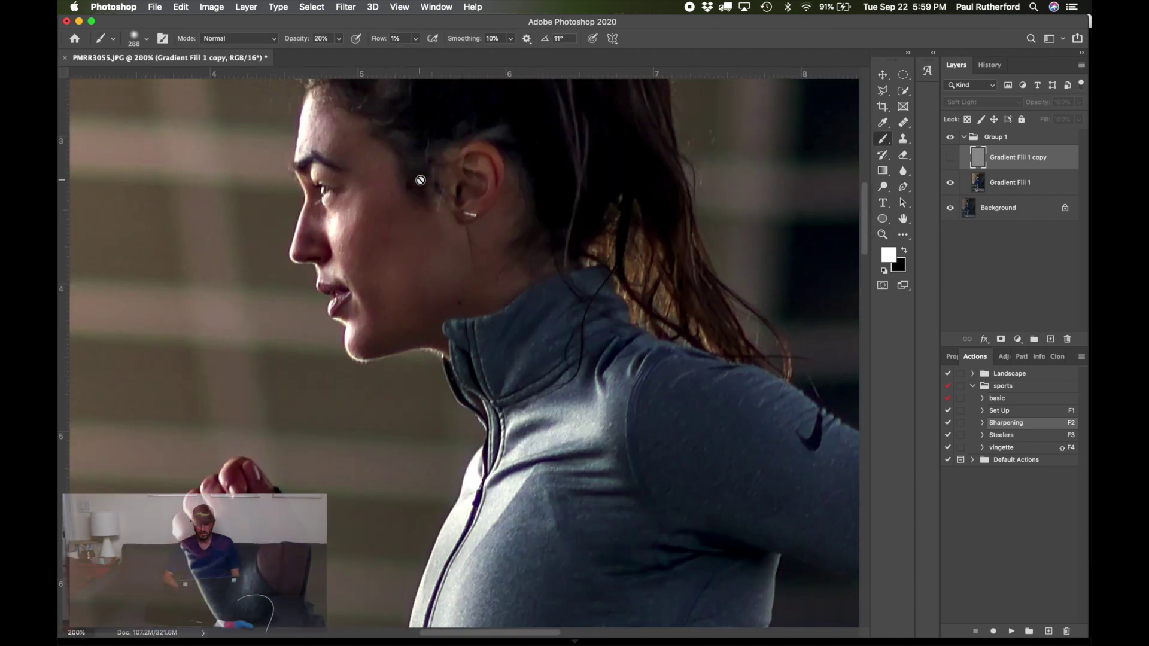
left_click(950, 158)
key("z")
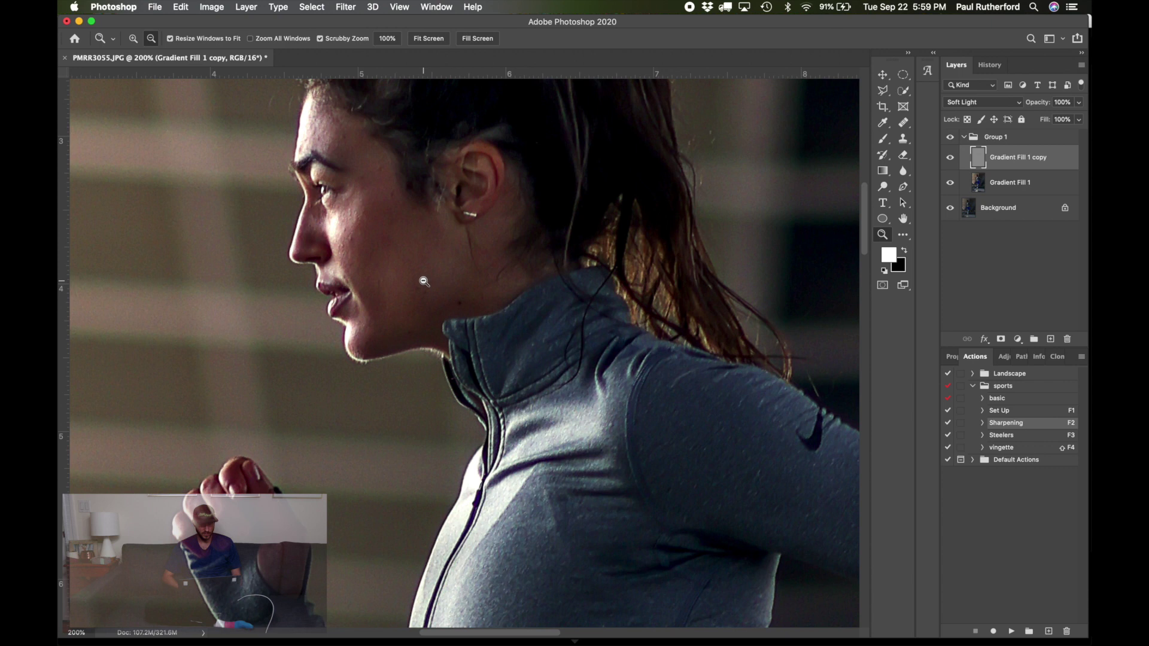
left_click(422, 279, "alt")
left_click(423, 280, "alt")
key("b")
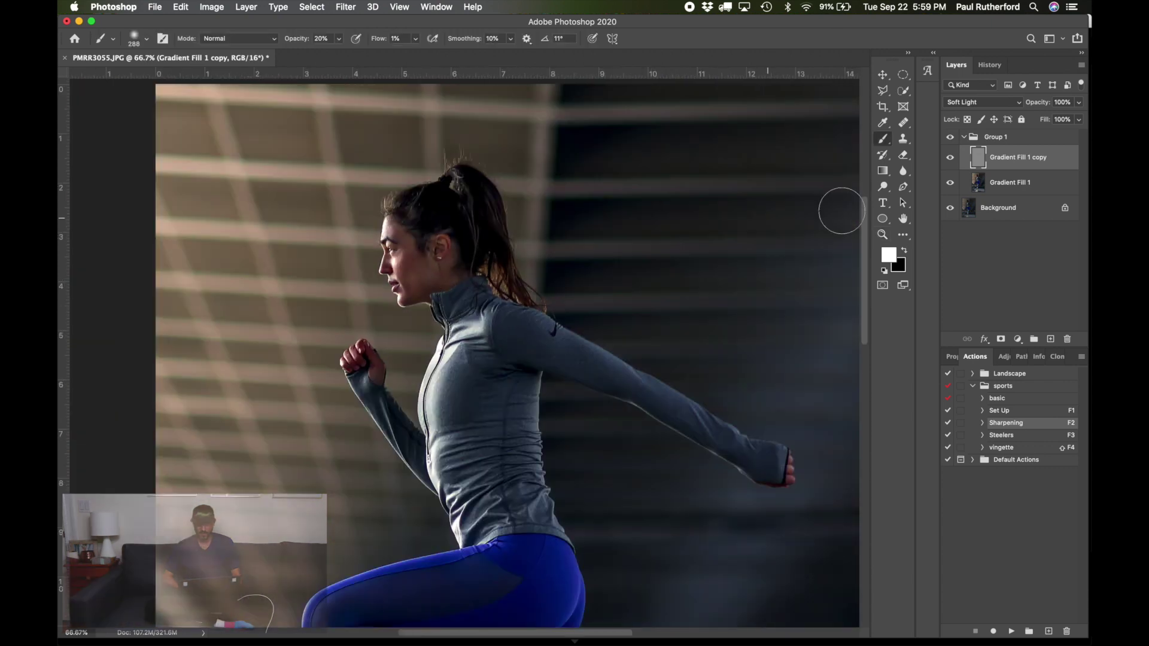
Toggle the sharpening layer to compare again, then zoom out to the whole photo
left_click(952, 159)
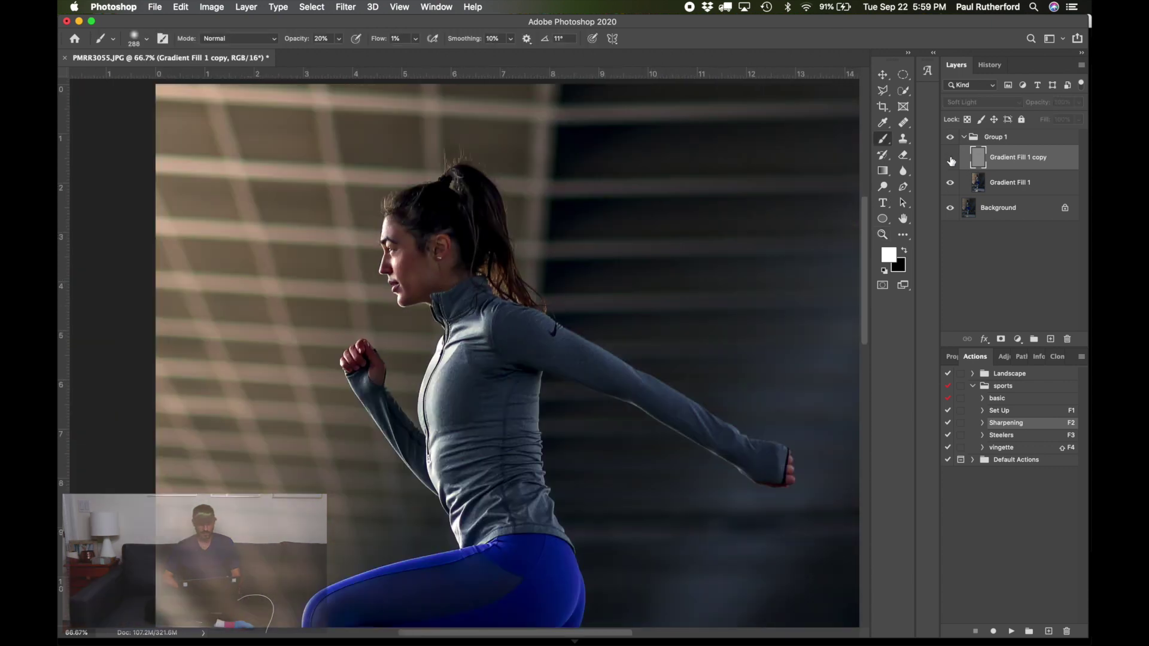
left_click(952, 159)
left_click(952, 159)
left_click(951, 160)
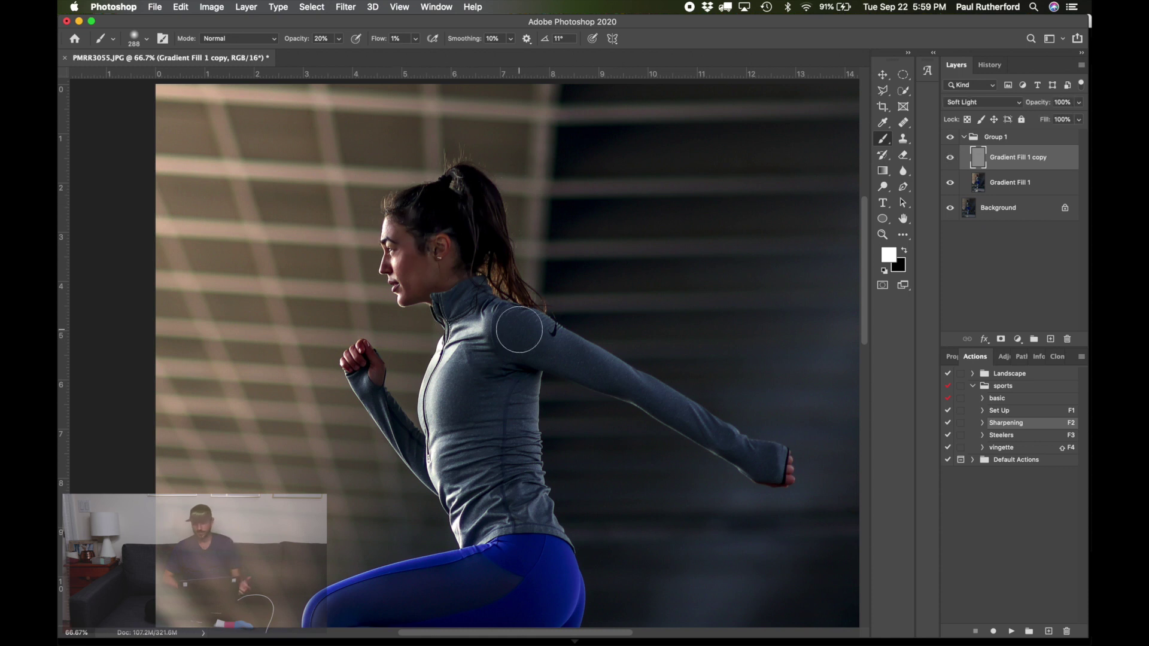
left_click(951, 159)
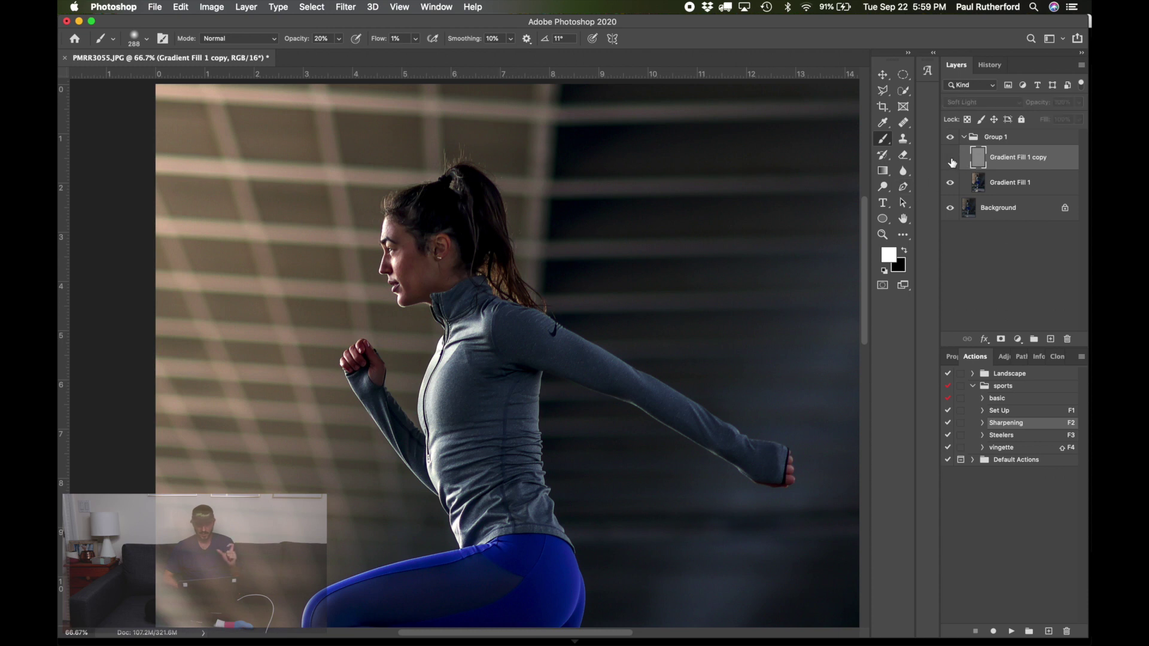
left_click(951, 160)
key("z")
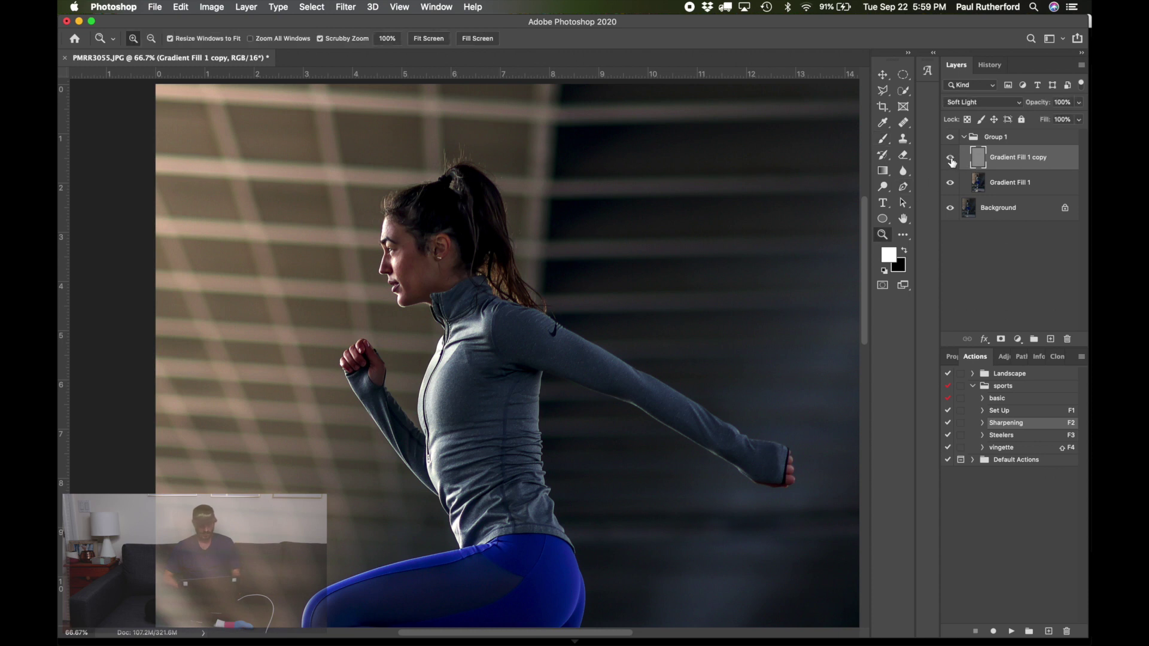
left_click(491, 307, "alt")
left_click(491, 308, "alt")
left_click(491, 308, "alt")
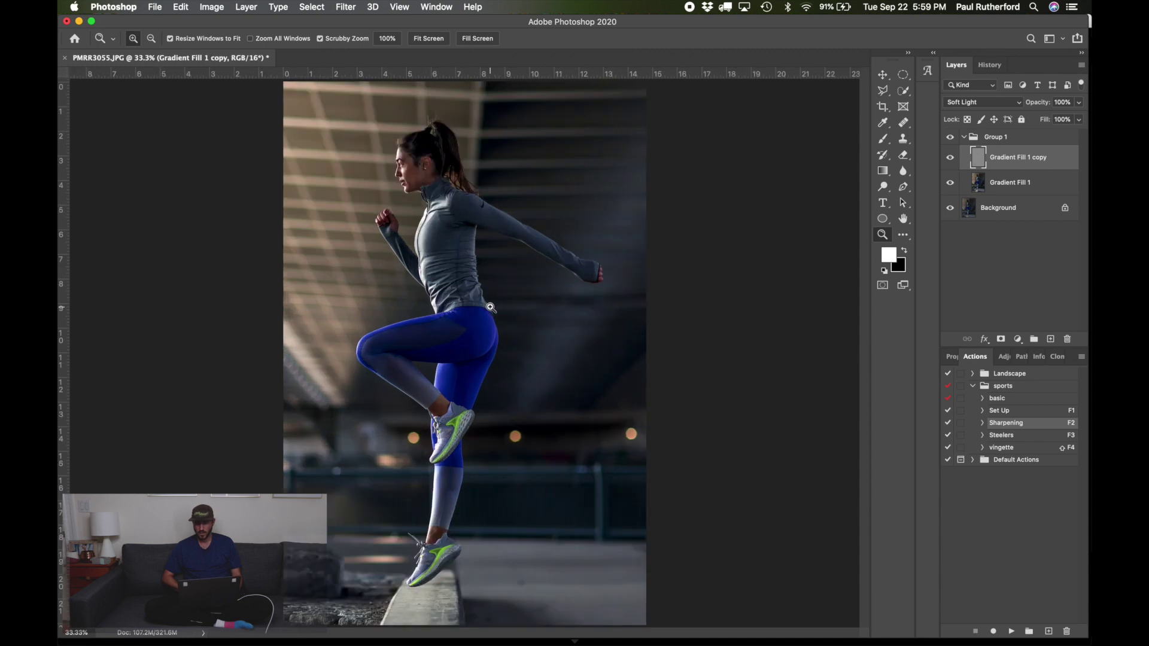
Open the close-up running portrait from the Lightroom Classic filmstrip in the Develop module
key("b")
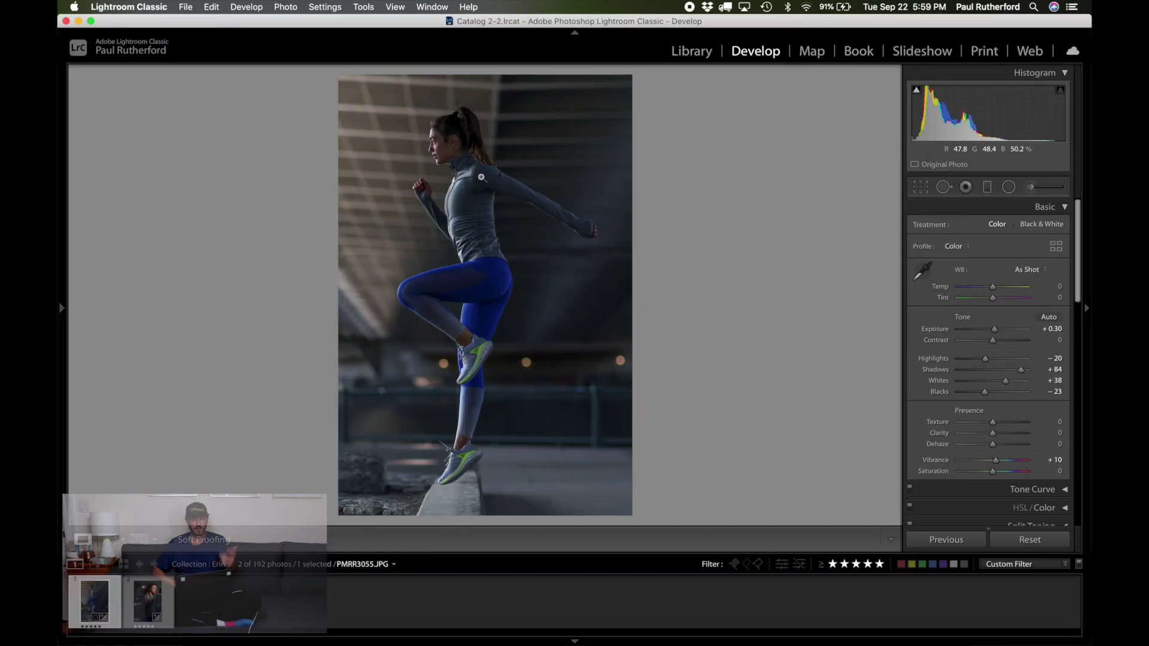
left_click(201, 602)
left_click(99, 614)
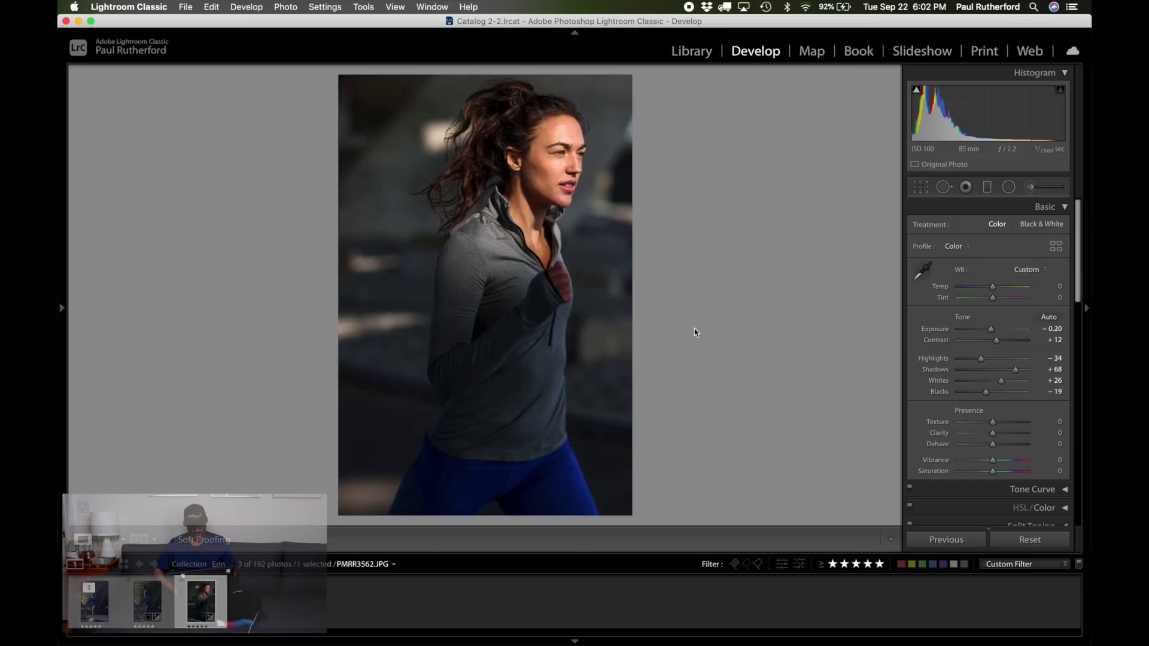
key("super+Tab")
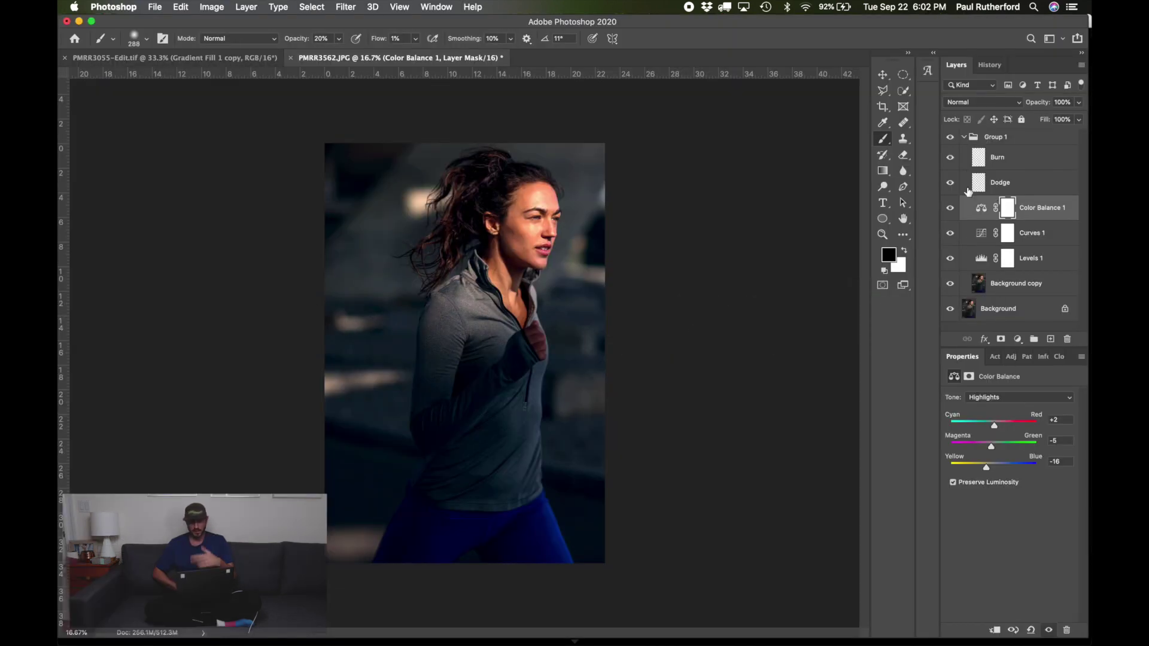
Review the portrait's Levels, Curves and Color Balance layers, toggling Color Balance 1 to compare
left_click(980, 260)
left_click(981, 234)
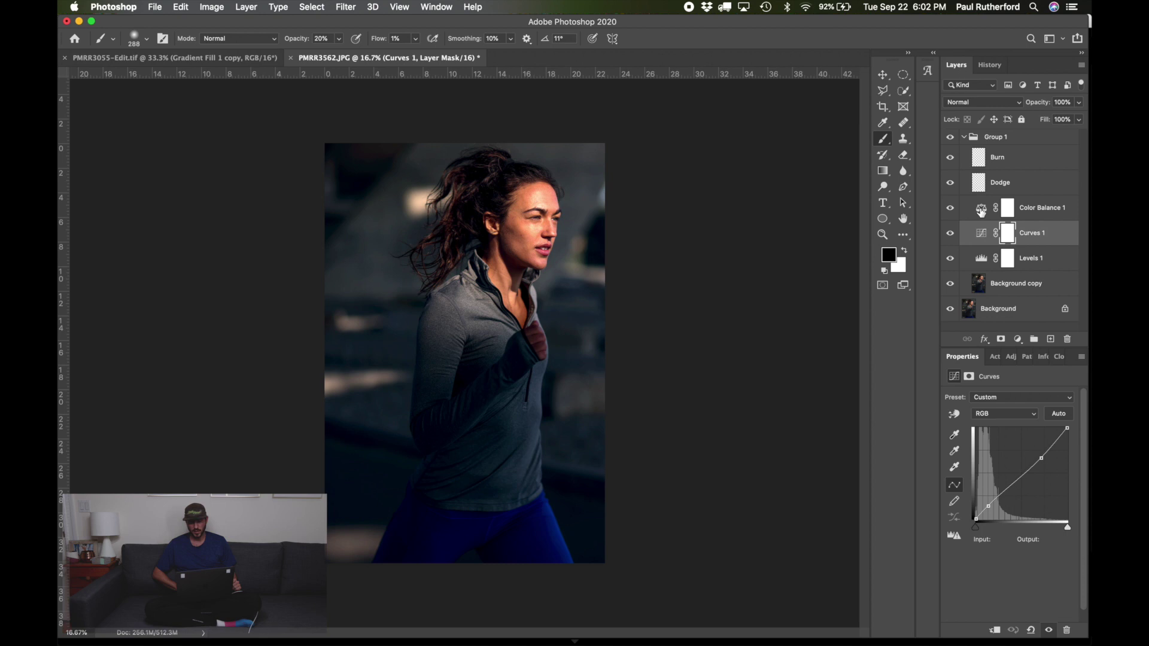
left_click(982, 210)
left_click(950, 209)
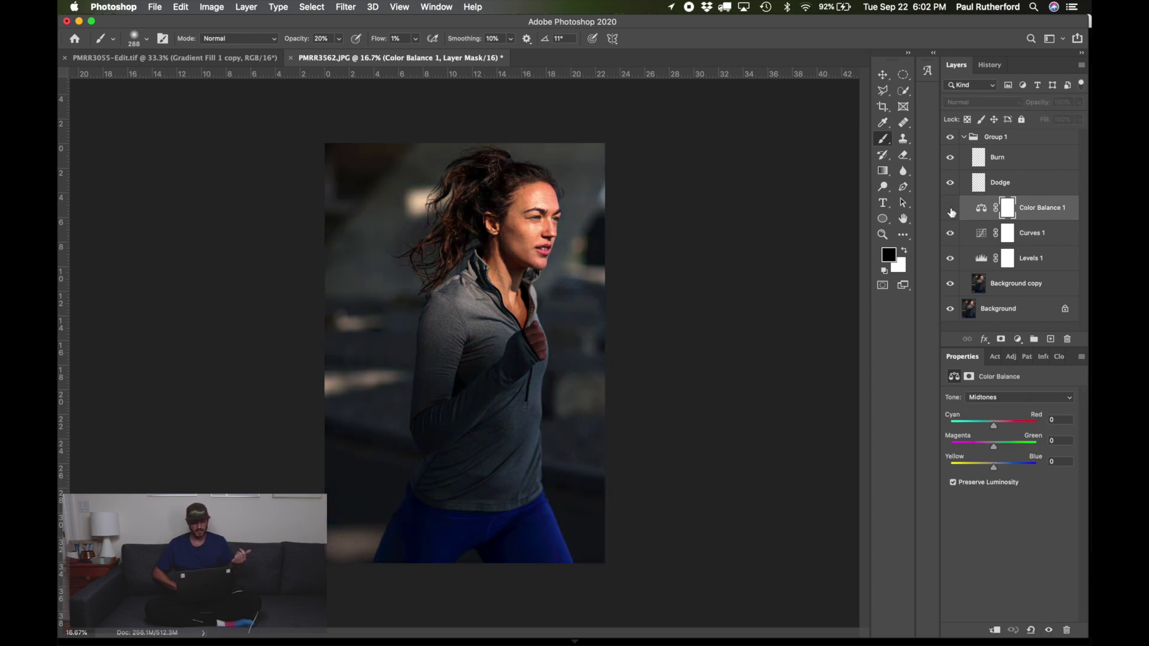
left_click(950, 208)
left_click(950, 209)
left_click(950, 209)
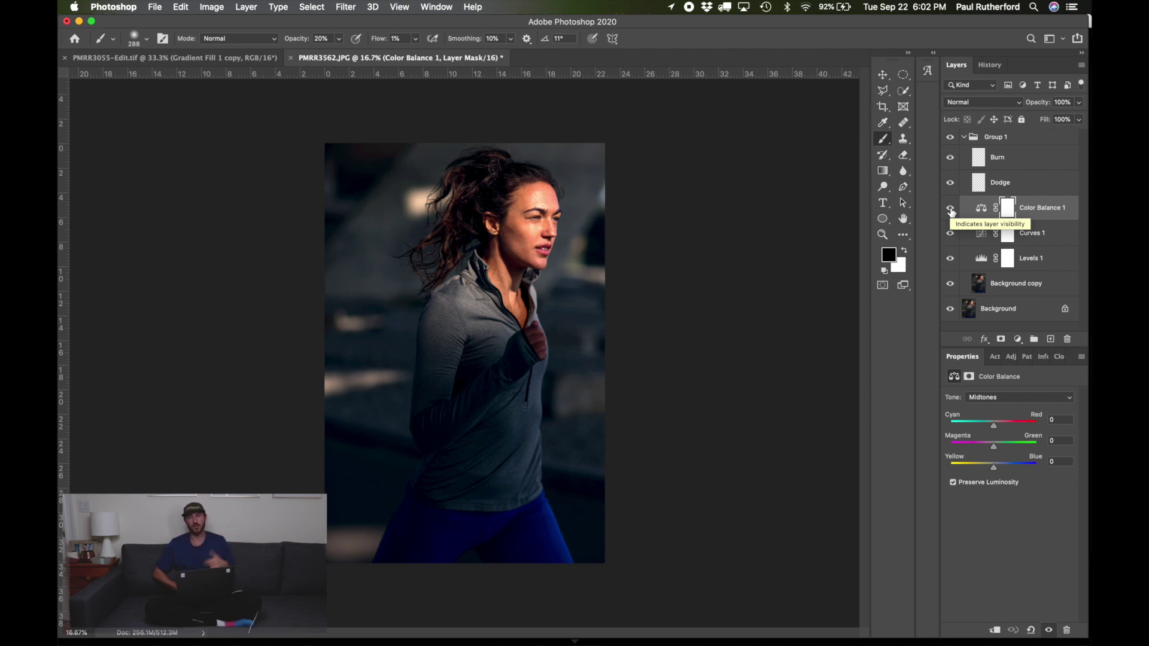
left_click(951, 209)
left_click(950, 208)
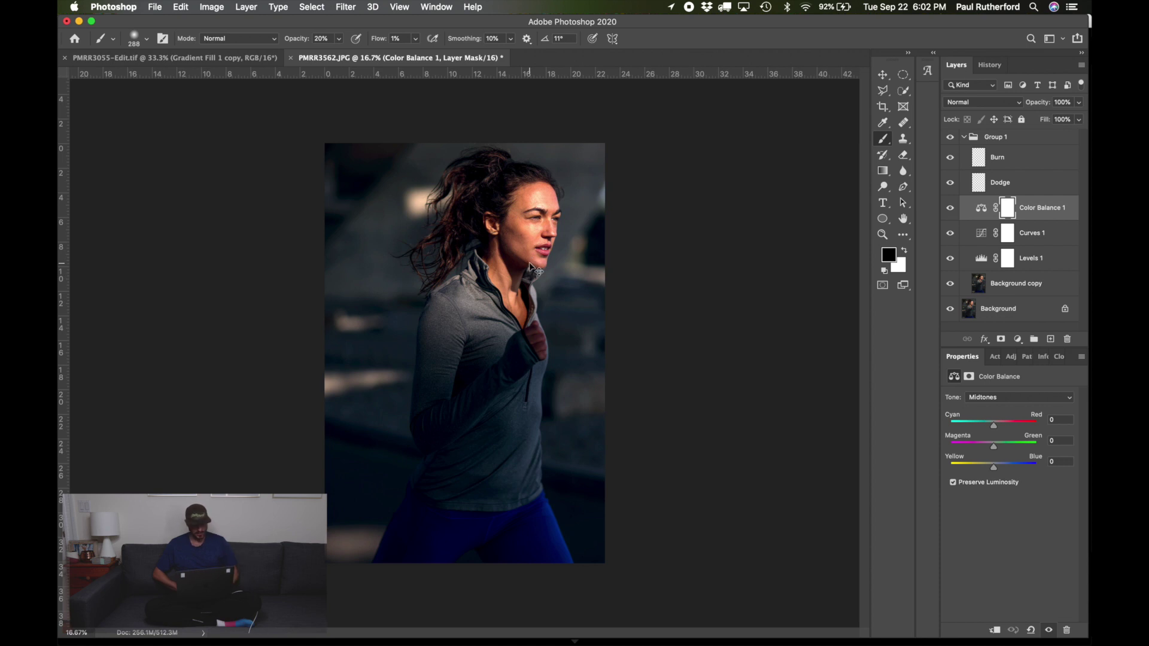
key("super+Tab")
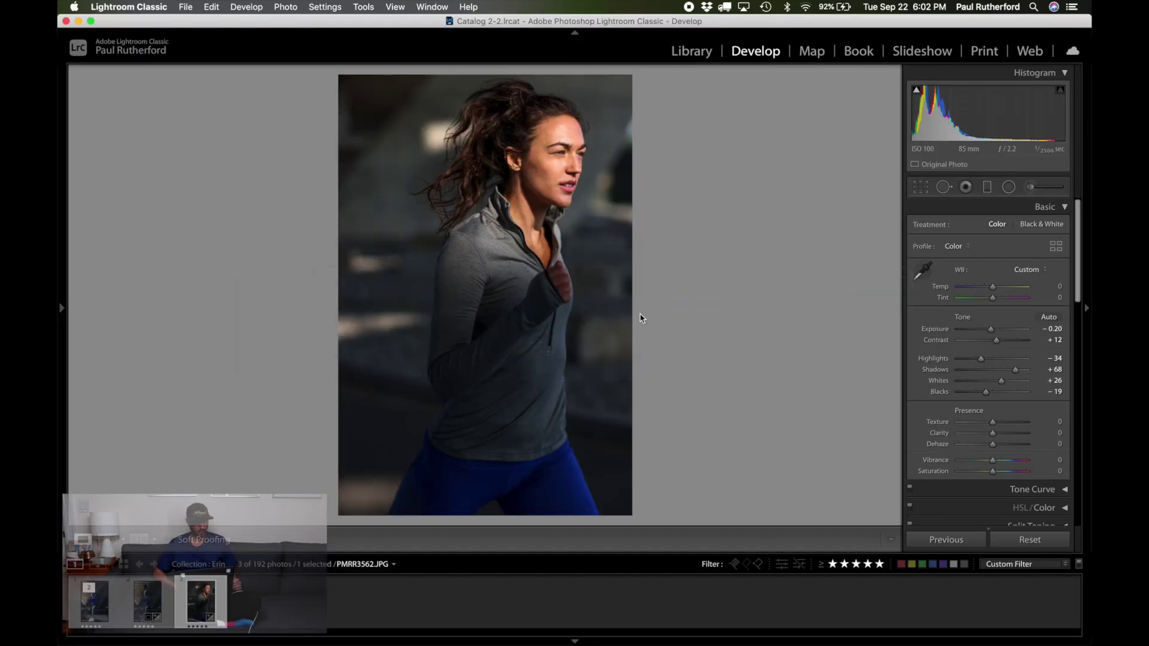